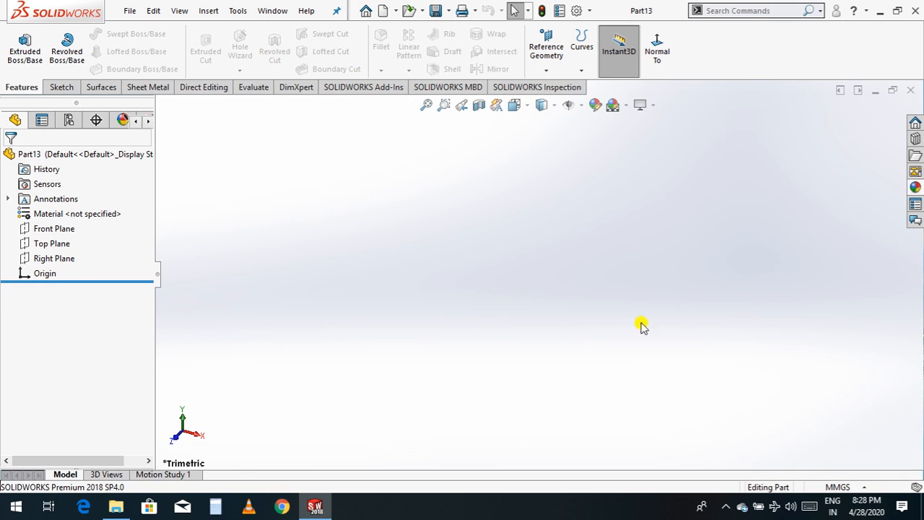
Sketch a circle about 115 mm in diameter on the Top Plane, centred on the origin.
{"action": "left_click", "coordinate": [33, 245]}
{"action": "left_click", "coordinate": [40, 226]}
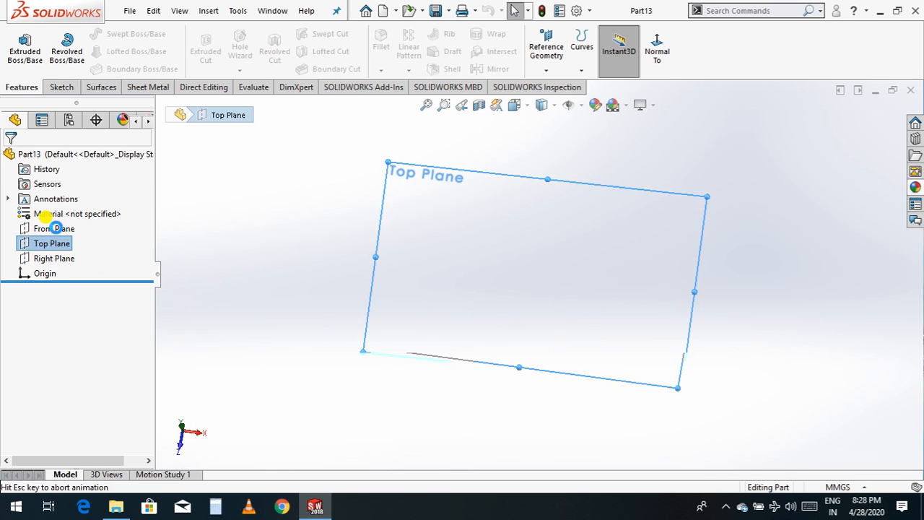
{"action": "left_click", "coordinate": [115, 34]}
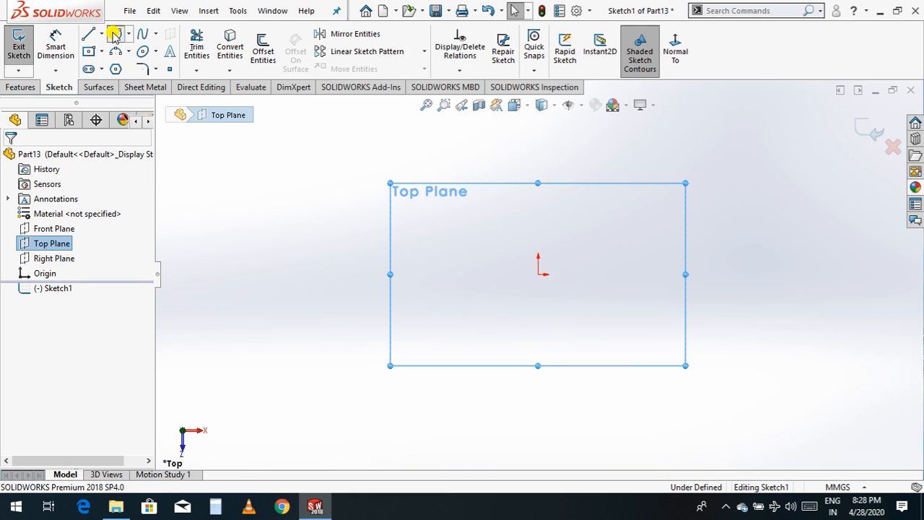
{"action": "left_click", "coordinate": [538, 274]}
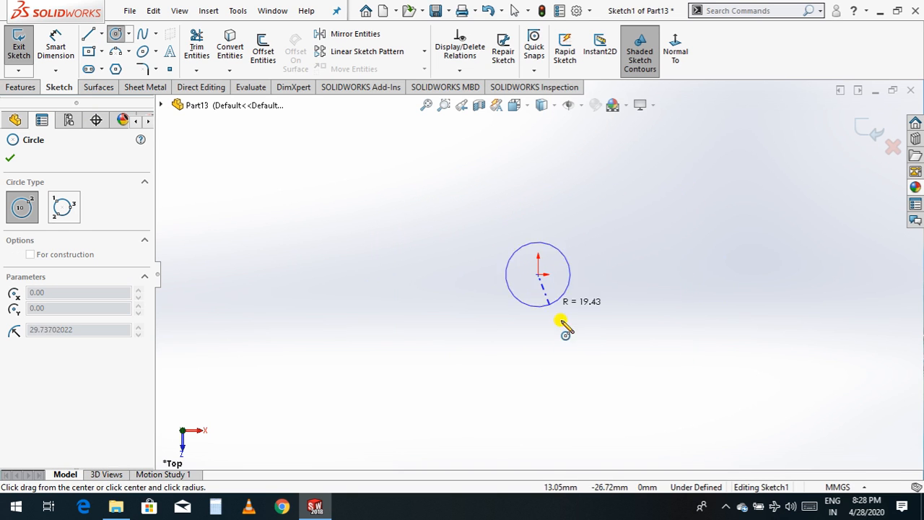
{"action": "left_click", "coordinate": [550, 368]}
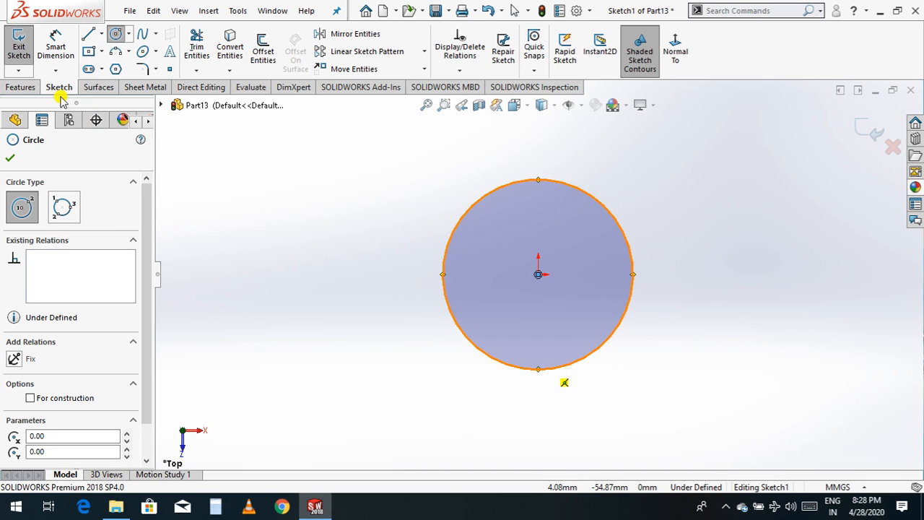
Dimension the circle's diameter to 200 mm.
{"action": "left_click", "coordinate": [63, 54]}
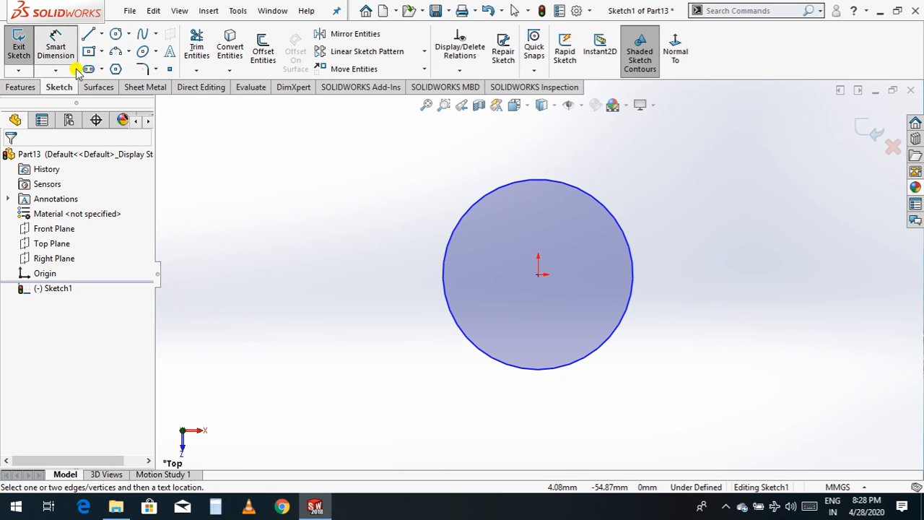
{"action": "left_click", "coordinate": [616, 334]}
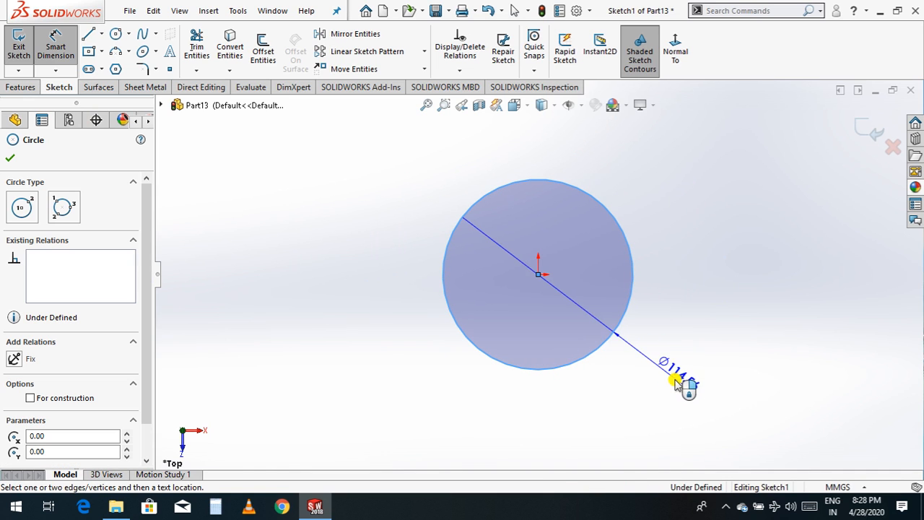
{"action": "left_click", "coordinate": [676, 387]}
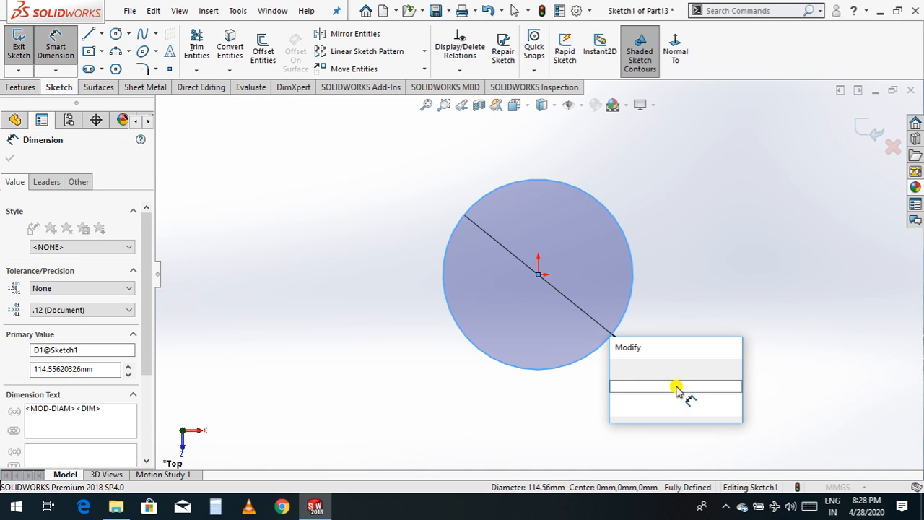
{"action": "type", "text": "200"}
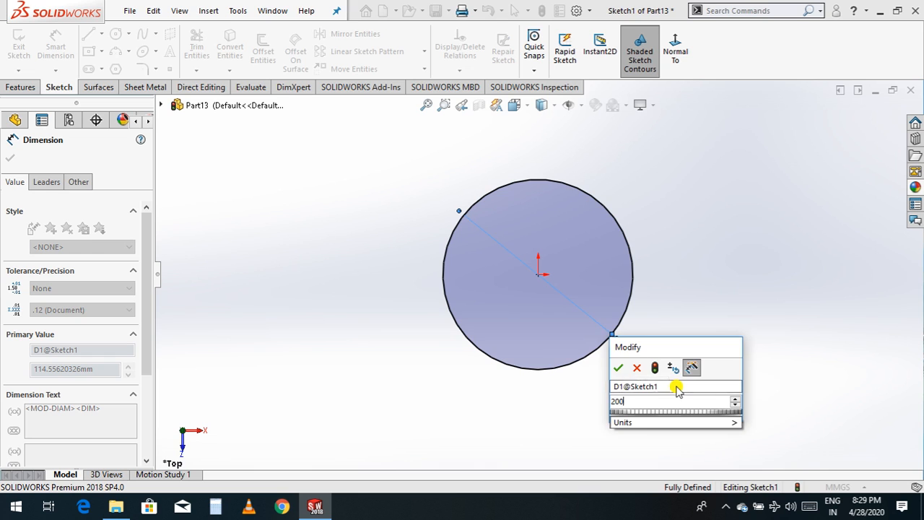
{"action": "key", "text": "Return"}
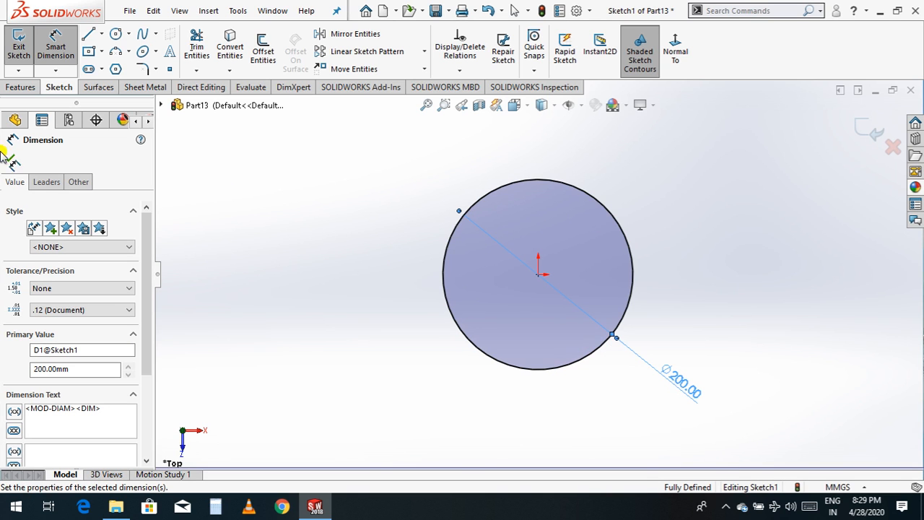
{"action": "left_click", "coordinate": [7, 158]}
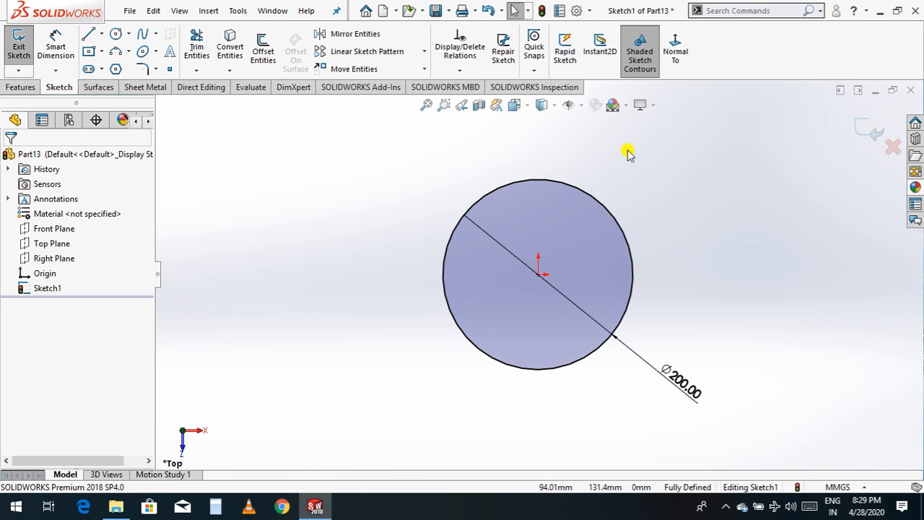
Start a Helix/Spiral curve from the circle, defined by Height and Pitch.
{"action": "left_click", "coordinate": [30, 88]}
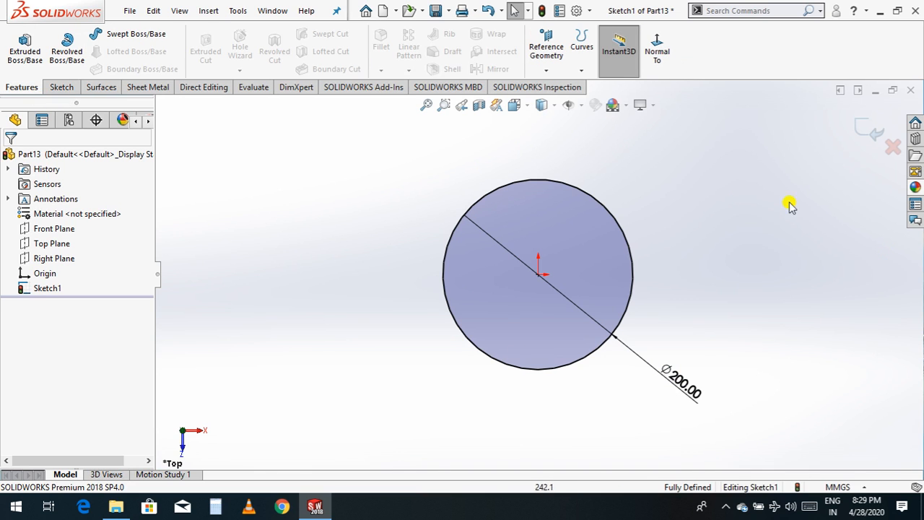
{"action": "left_click", "coordinate": [579, 70]}
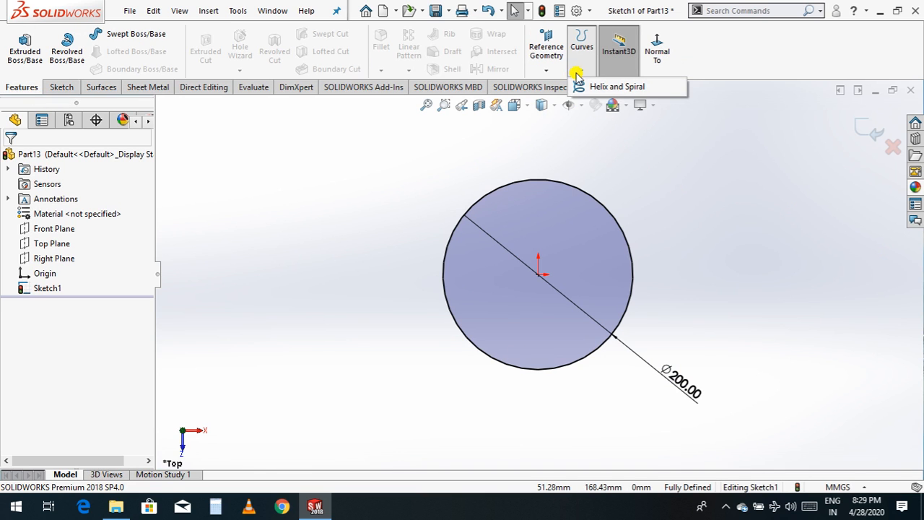
{"action": "left_click", "coordinate": [622, 88]}
{"action": "left_click_drag", "start_coordinate": [524, 283], "coordinate": [322, 296]}
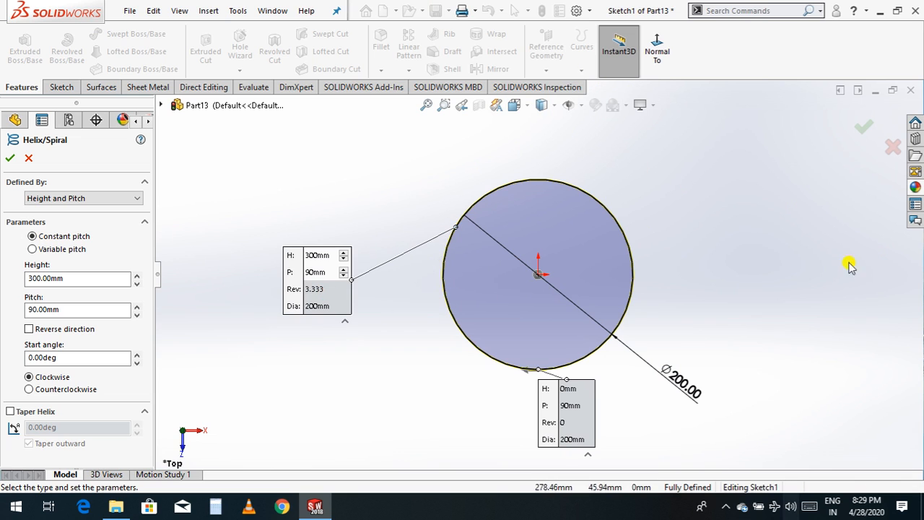
{"action": "right_click", "coordinate": [743, 280]}
{"action": "mouse_move", "coordinate": [776, 354]}
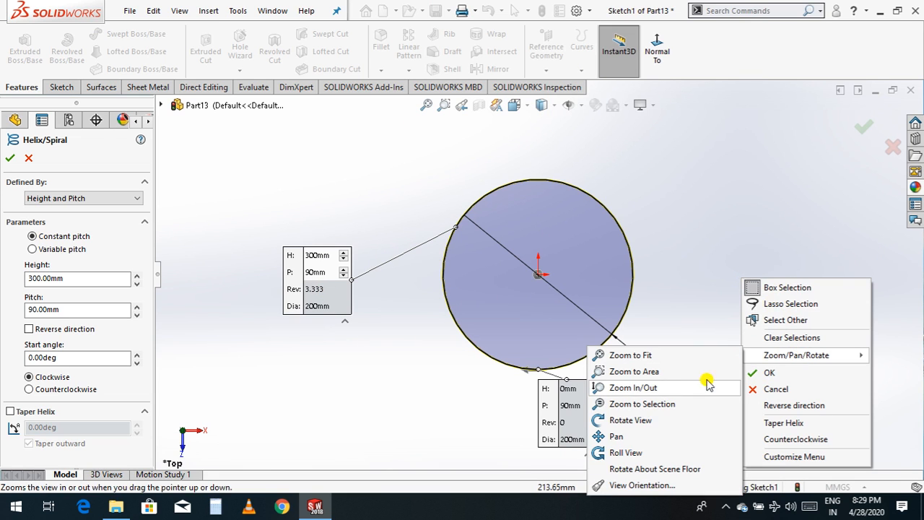
{"action": "left_click", "coordinate": [662, 421]}
{"action": "left_click_drag", "start_coordinate": [663, 421], "coordinate": [579, 260]}
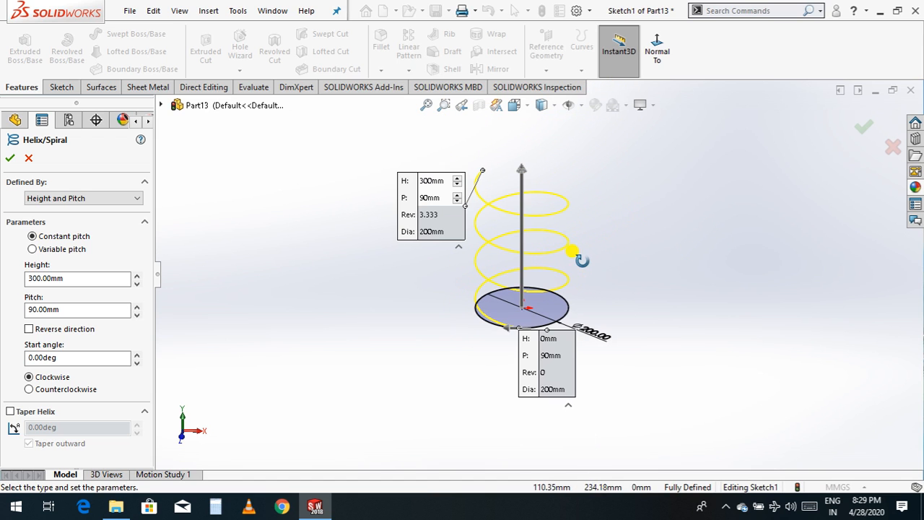
{"action": "left_click", "coordinate": [97, 199]}
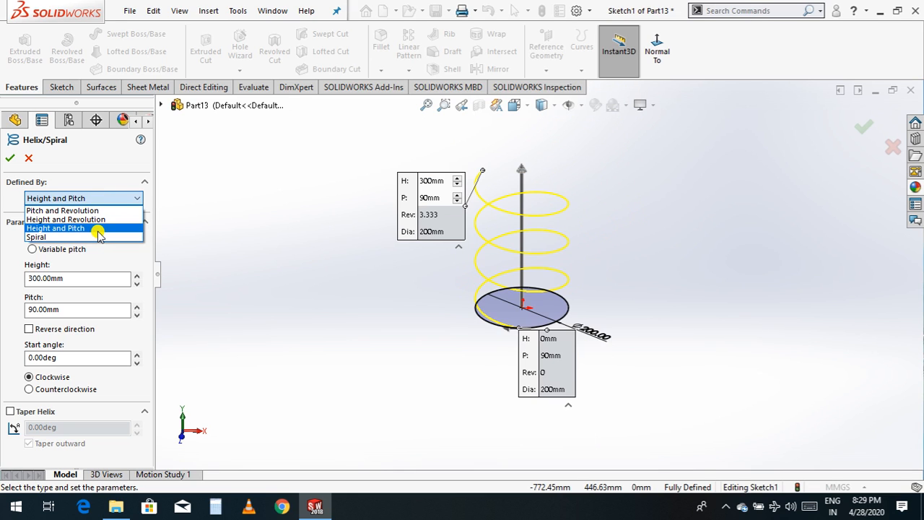
{"action": "left_click", "coordinate": [98, 230]}
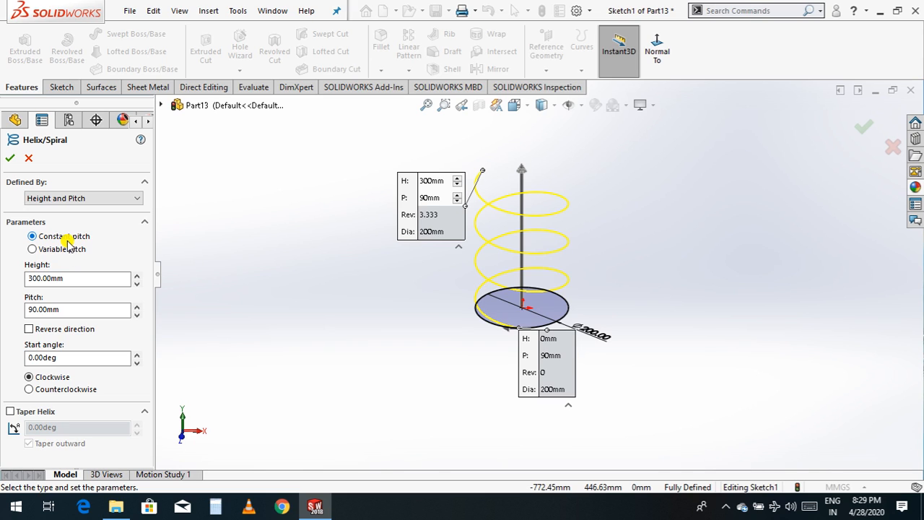
Set the helix height to 500 mm and its pitch to 100 mm.
{"action": "double_click", "coordinate": [93, 280]}
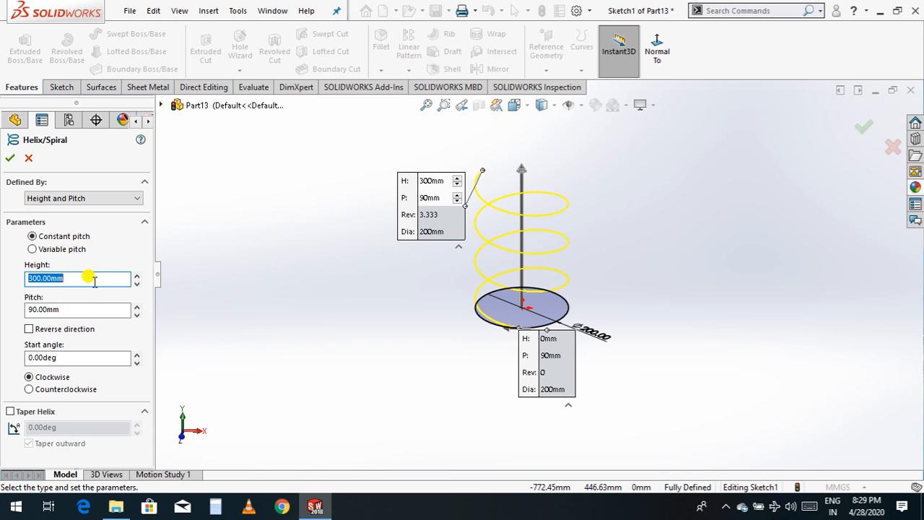
{"action": "type", "text": "5"}
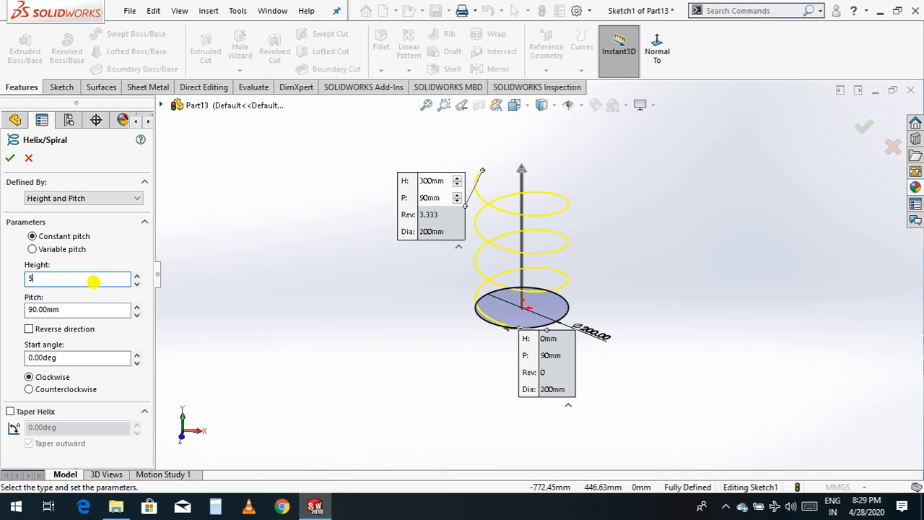
{"action": "type", "text": "00"}
{"action": "key", "text": "Return"}
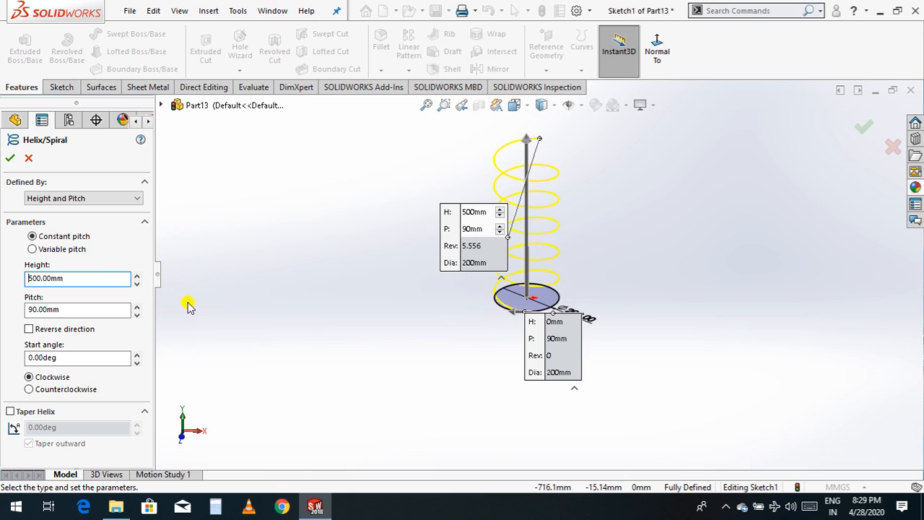
{"action": "double_click", "coordinate": [73, 309]}
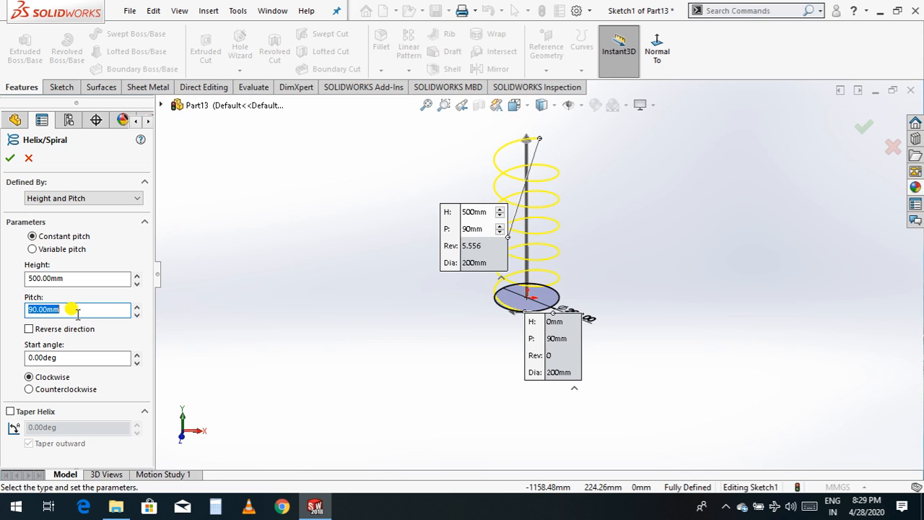
{"action": "type", "text": "100"}
{"action": "key", "text": "Return"}
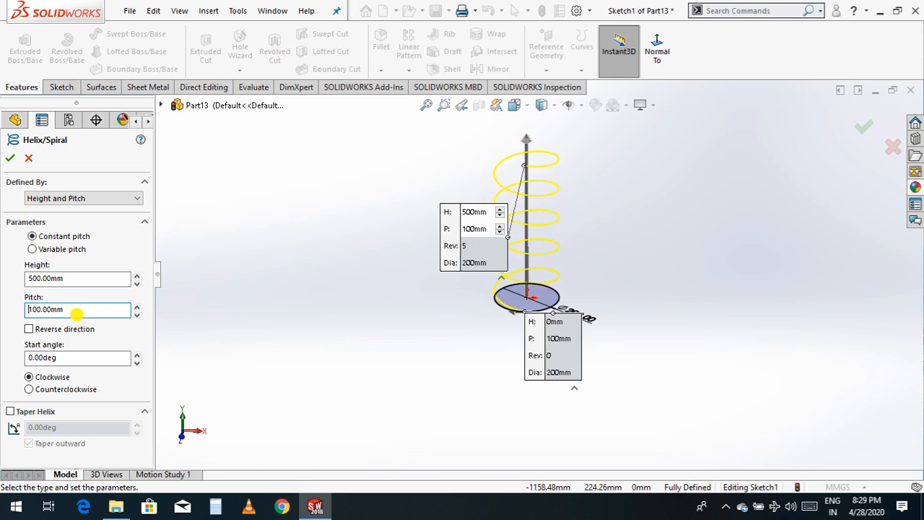
Try reversing the helix direction.
{"action": "scroll", "coordinate": [540, 263], "scroll_direction": "down", "scroll_amount": 2}
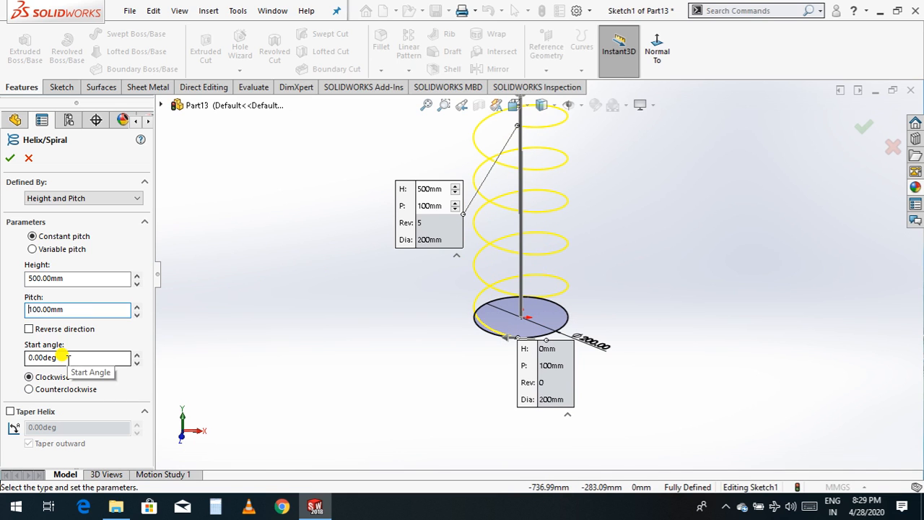
{"action": "left_click", "coordinate": [29, 329]}
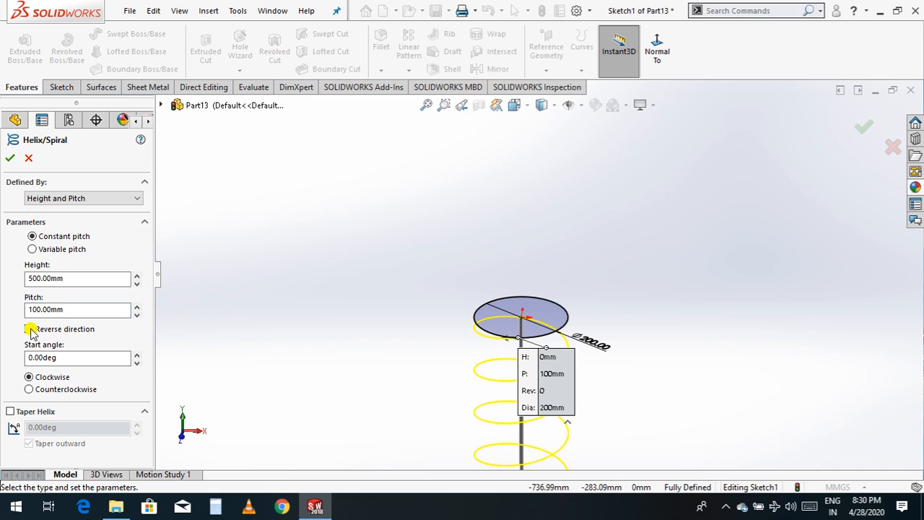
{"action": "left_click", "coordinate": [29, 330]}
{"action": "left_click", "coordinate": [29, 329]}
{"action": "left_click", "coordinate": [30, 329]}
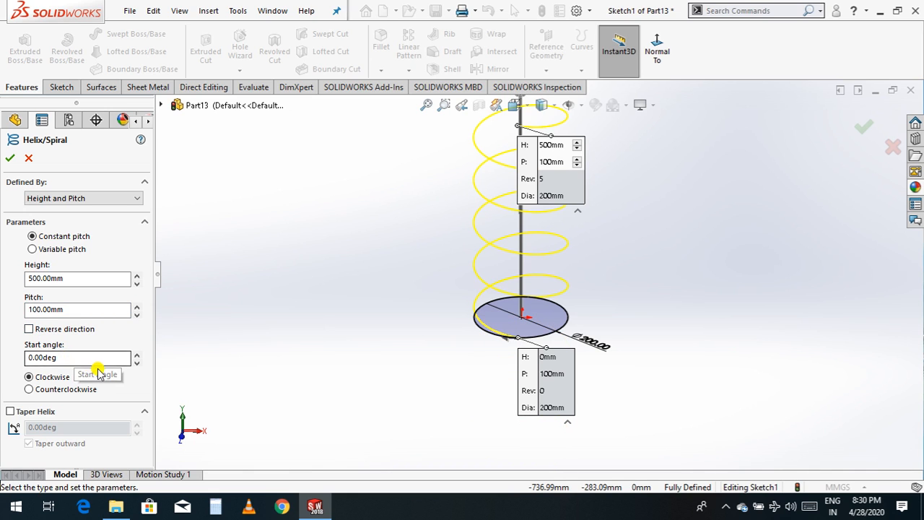
Create the constant-pitch helix with clockwise rotation.
{"action": "left_click", "coordinate": [85, 357]}
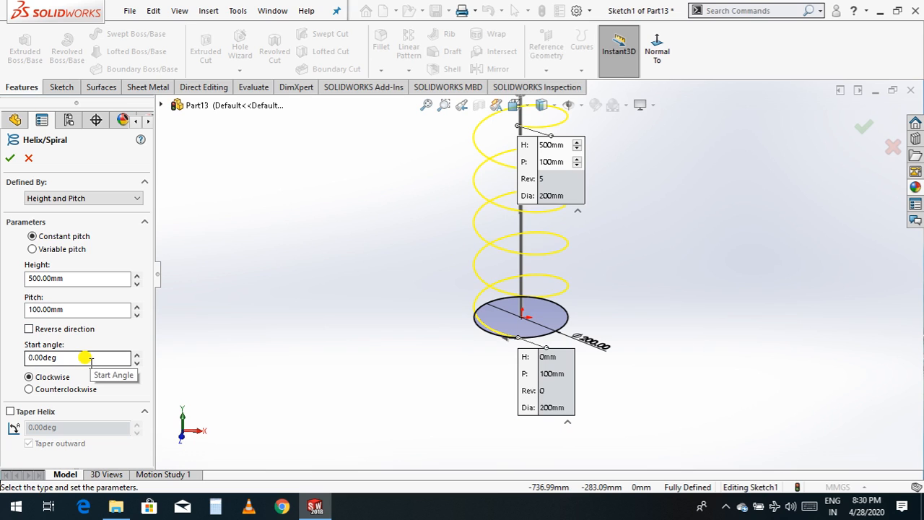
{"action": "left_click", "coordinate": [30, 389]}
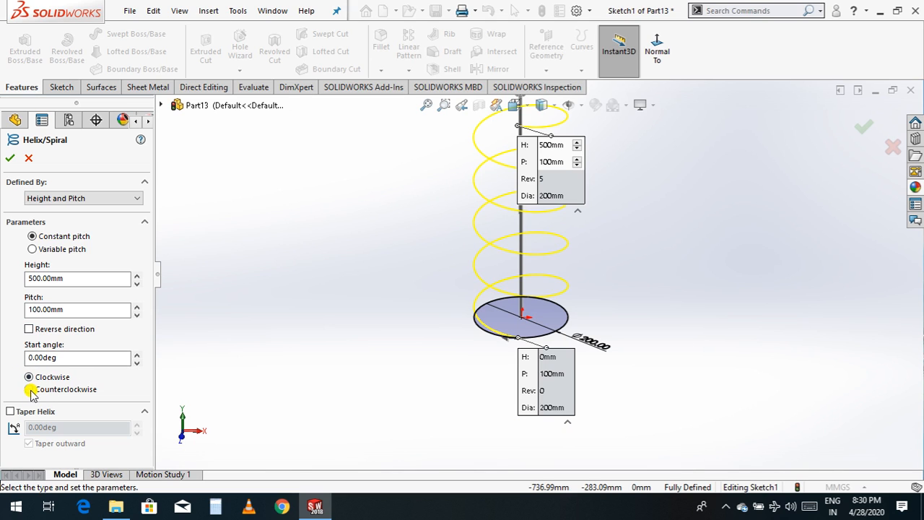
{"action": "left_click", "coordinate": [28, 377]}
{"action": "left_click", "coordinate": [11, 158]}
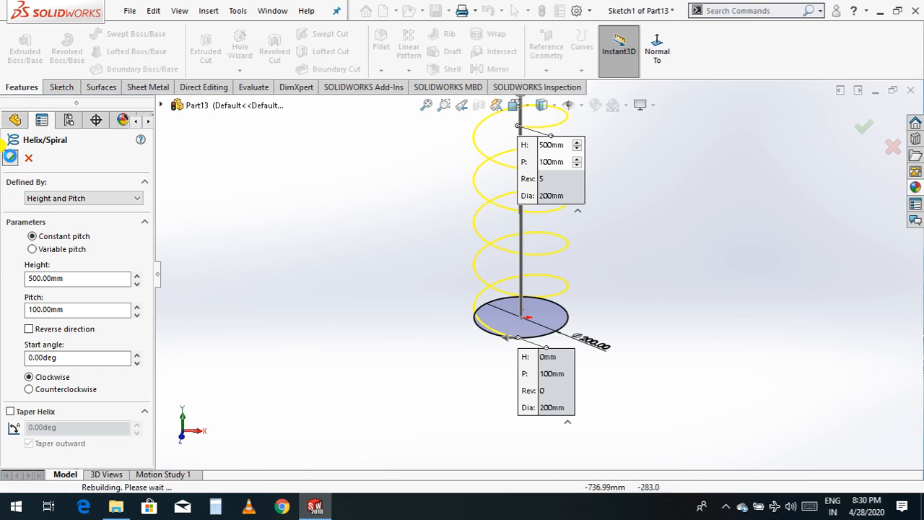
{"action": "left_click", "coordinate": [291, 252]}
{"action": "scroll", "coordinate": [343, 301], "scroll_direction": "up", "scroll_amount": 3}
{"action": "scroll", "coordinate": [605, 229], "scroll_direction": "down", "scroll_amount": 2}
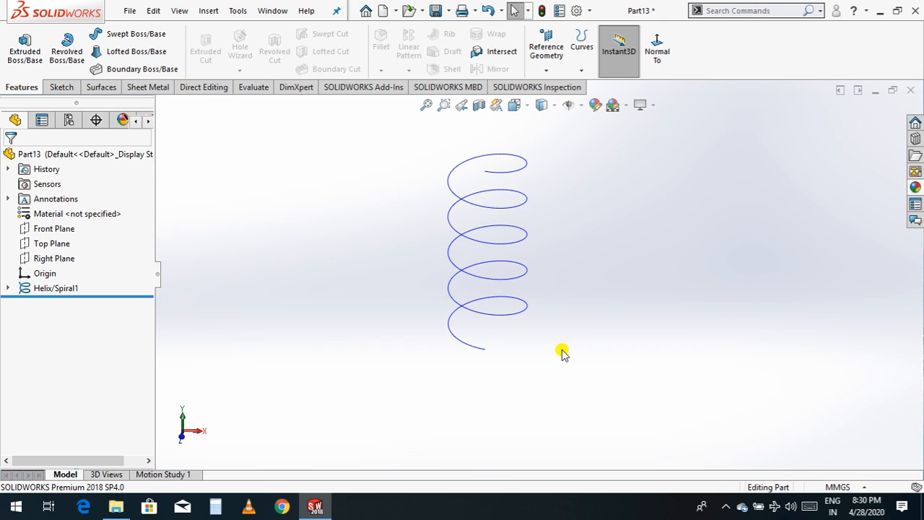
Create a reference plane through the helix's lower endpoint, parallel to the Right Plane.
{"action": "left_click", "coordinate": [484, 352]}
{"action": "left_click", "coordinate": [547, 70]}
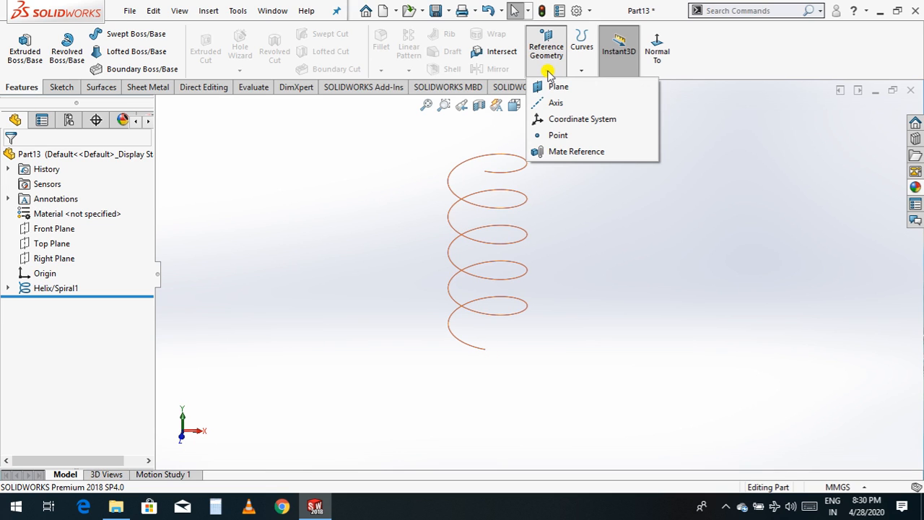
{"action": "left_click", "coordinate": [555, 86]}
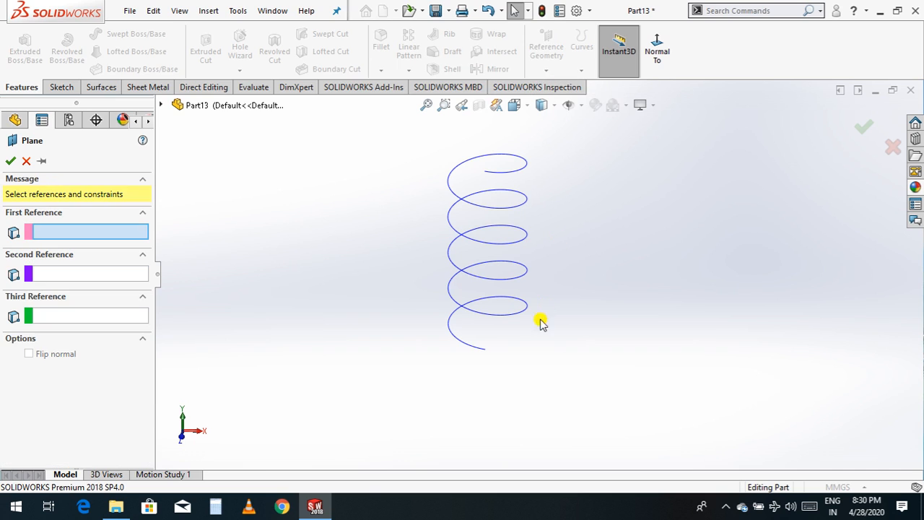
{"action": "left_click", "coordinate": [486, 353]}
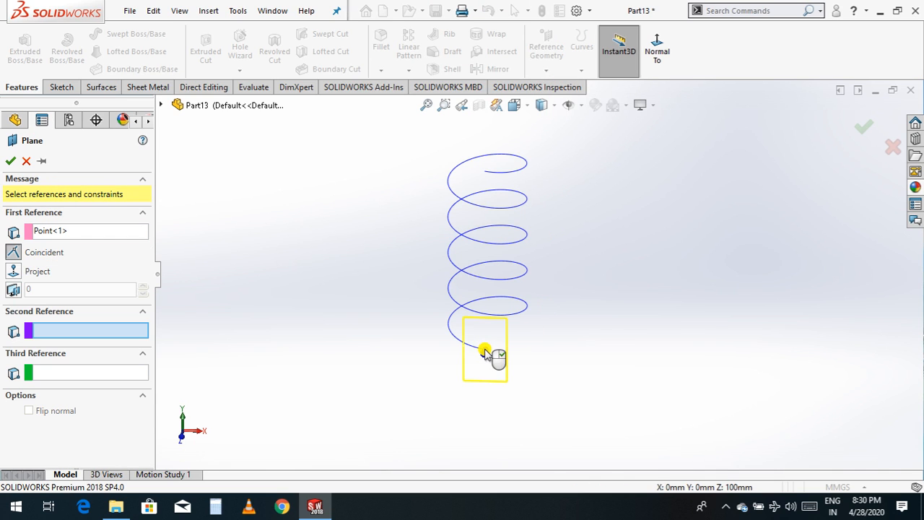
{"action": "left_click", "coordinate": [161, 106]}
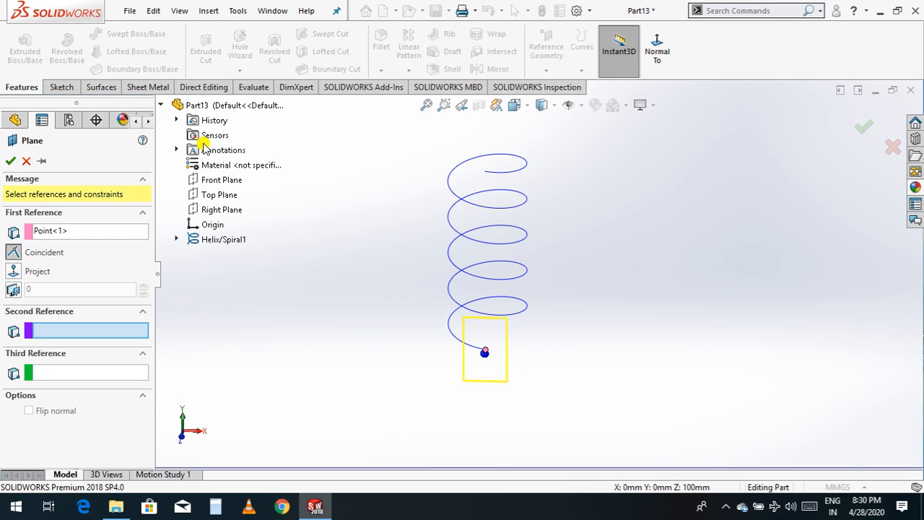
{"action": "left_click", "coordinate": [226, 210]}
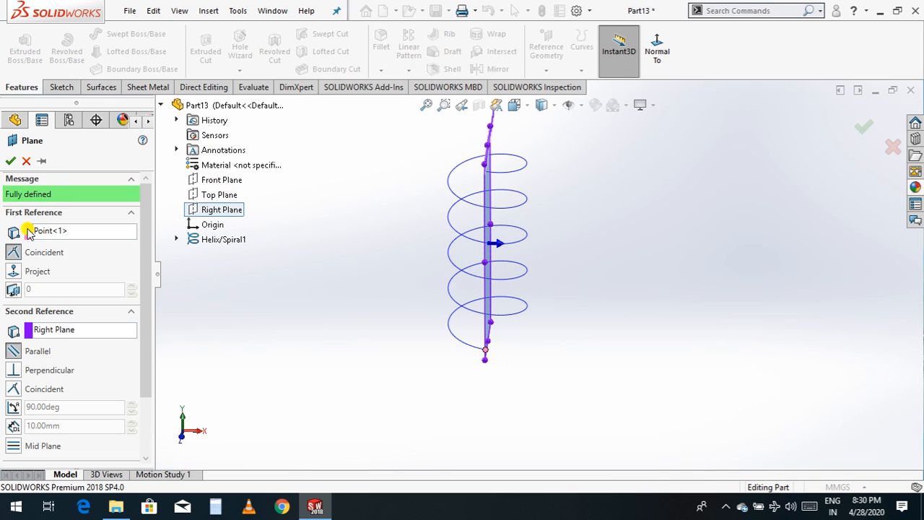
{"action": "left_click", "coordinate": [13, 161]}
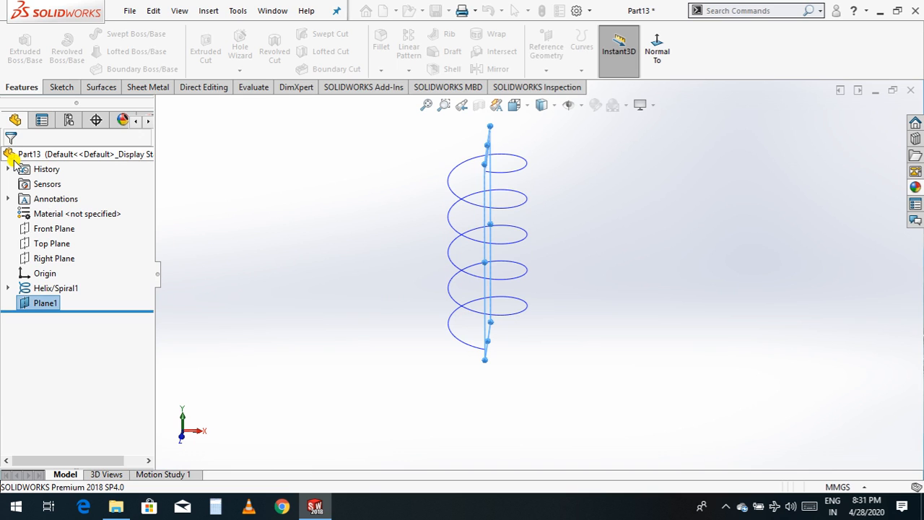
Start a sketch on the reference plane at the helix's lower endpoint.
{"action": "scroll", "coordinate": [515, 371], "scroll_direction": "down", "scroll_amount": 4}
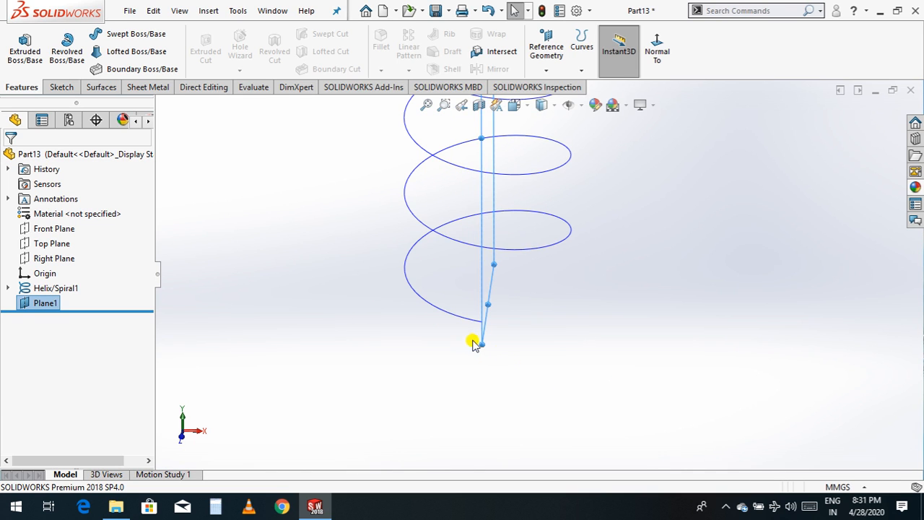
{"action": "right_click", "coordinate": [571, 346]}
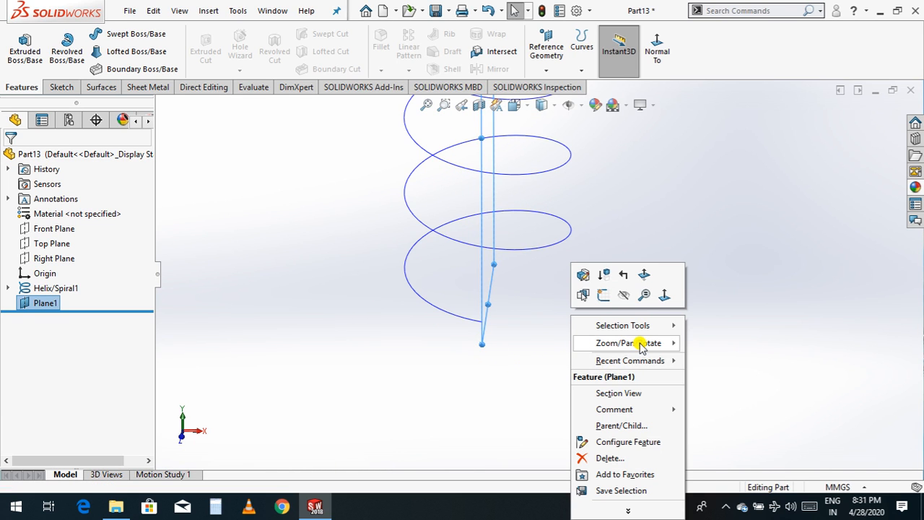
{"action": "mouse_move", "coordinate": [641, 346]}
{"action": "left_click", "coordinate": [729, 392]}
{"action": "left_click_drag", "start_coordinate": [675, 391], "coordinate": [641, 379]}
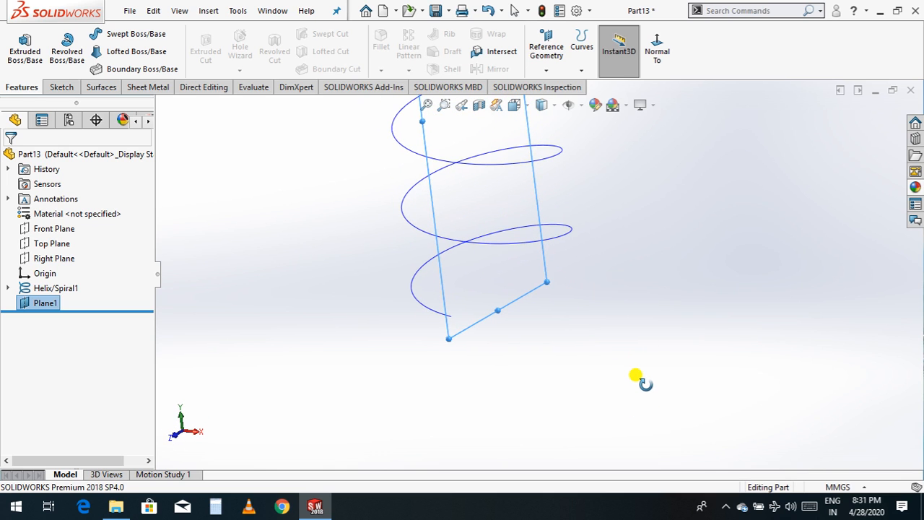
{"action": "key", "text": "Escape"}
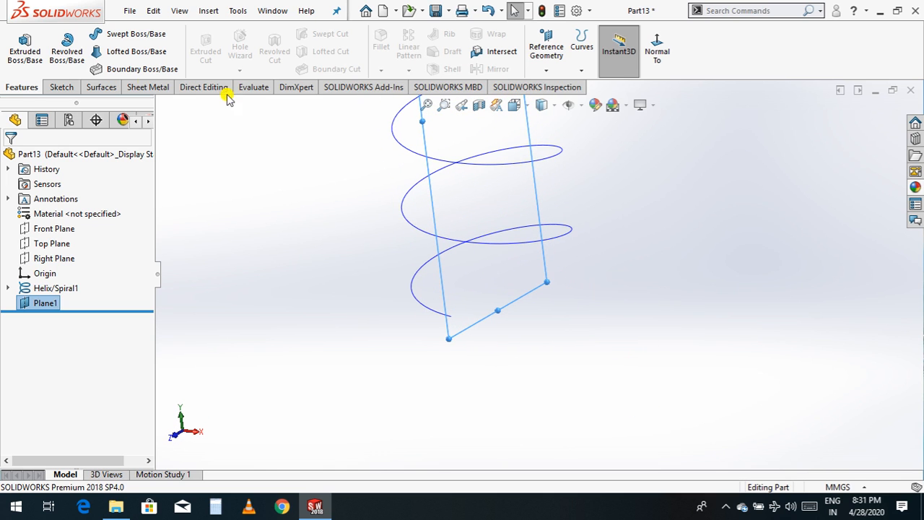
{"action": "left_click", "coordinate": [61, 87]}
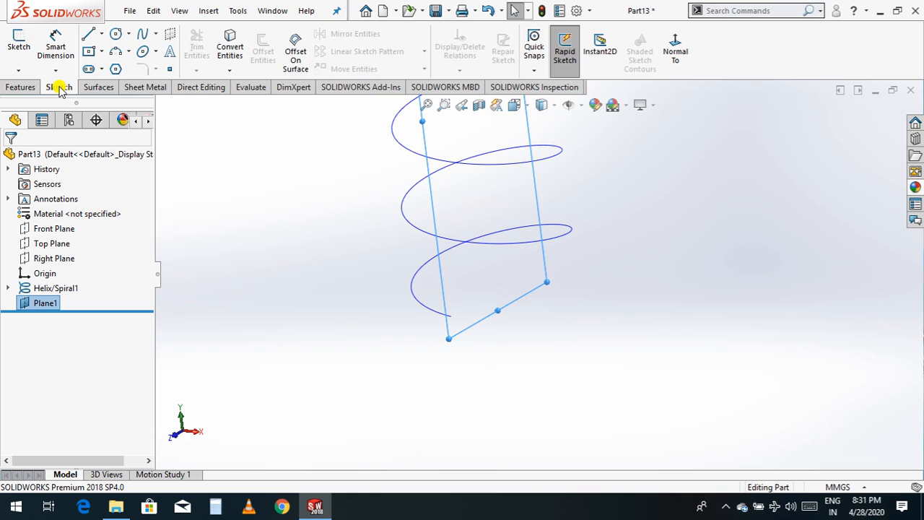
{"action": "left_click", "coordinate": [22, 45]}
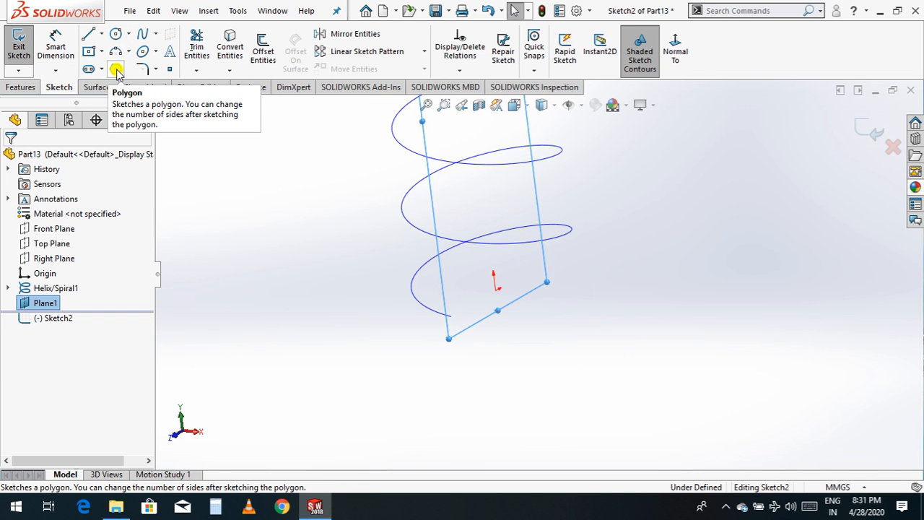
Sketch a six-sided polygon centred on the helix's lower endpoint, with an inscribed circle about 26 mm in diameter.
{"action": "left_click", "coordinate": [116, 70]}
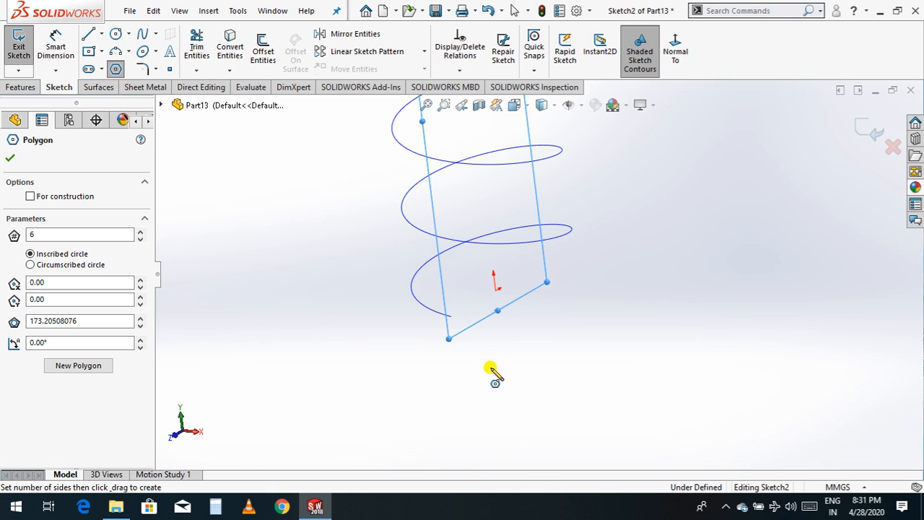
{"action": "scroll", "coordinate": [451, 316], "scroll_direction": "up", "scroll_amount": 1}
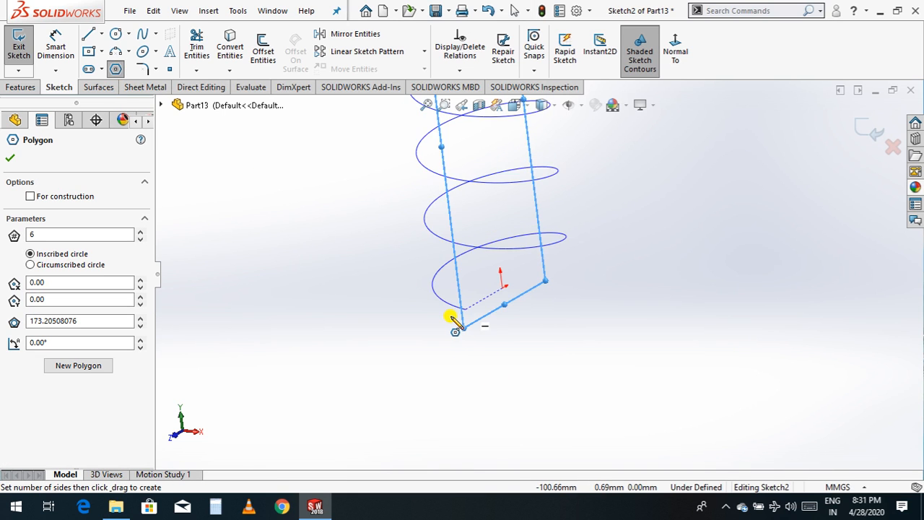
{"action": "scroll", "coordinate": [451, 317], "scroll_direction": "down", "scroll_amount": 3}
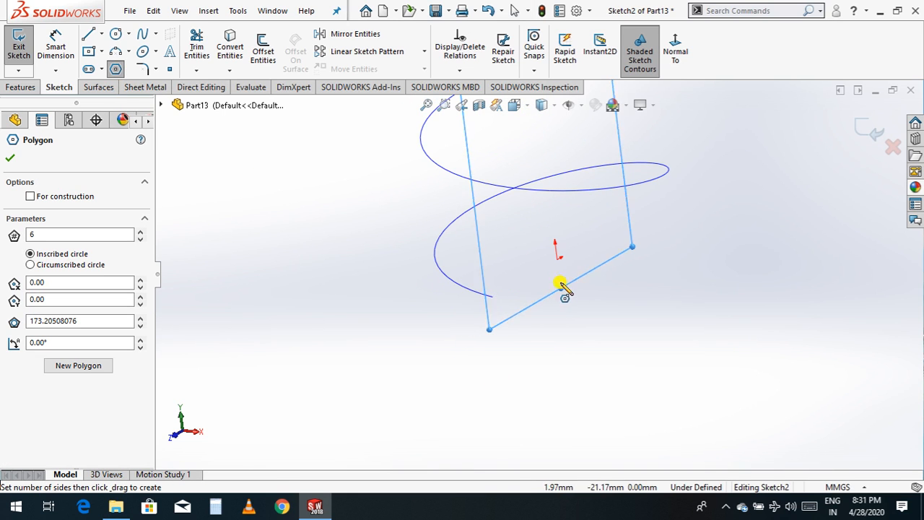
{"action": "left_click", "coordinate": [491, 295]}
{"action": "scroll", "coordinate": [494, 311], "scroll_direction": "down", "scroll_amount": 2}
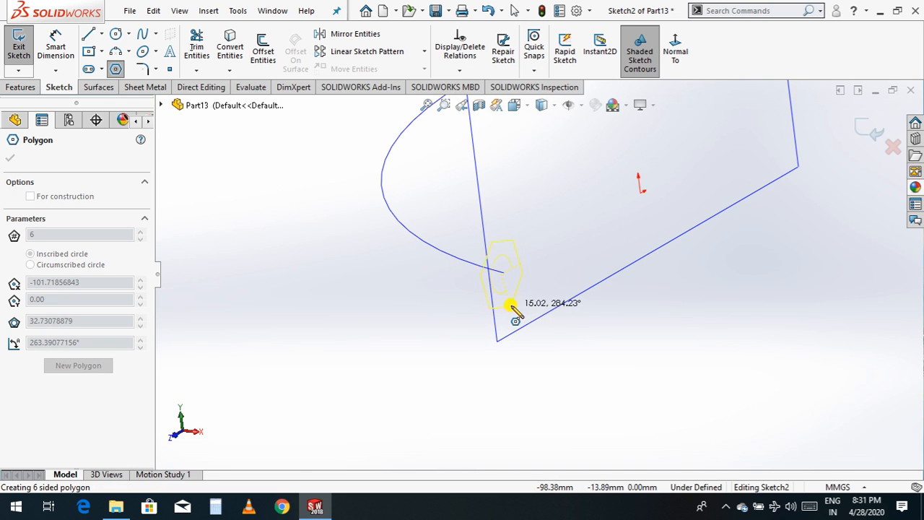
{"action": "scroll", "coordinate": [506, 302], "scroll_direction": "up", "scroll_amount": 3}
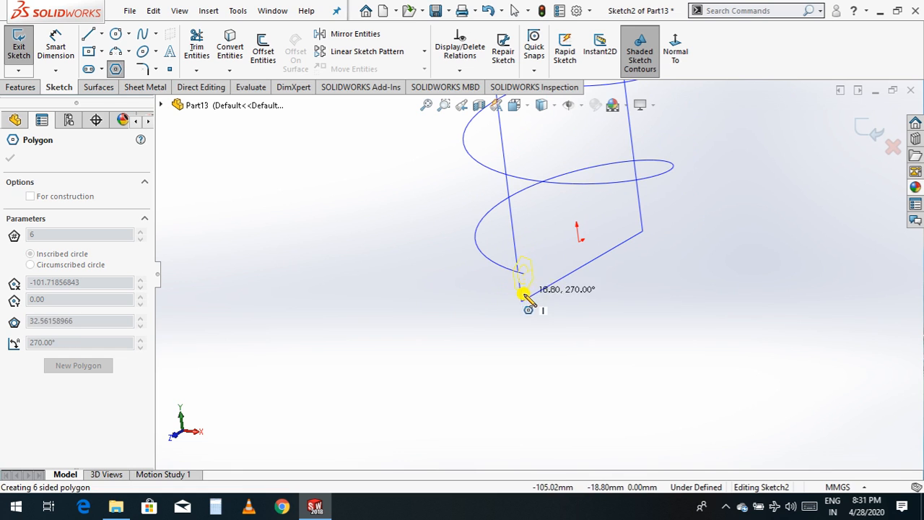
{"action": "left_click", "coordinate": [527, 289]}
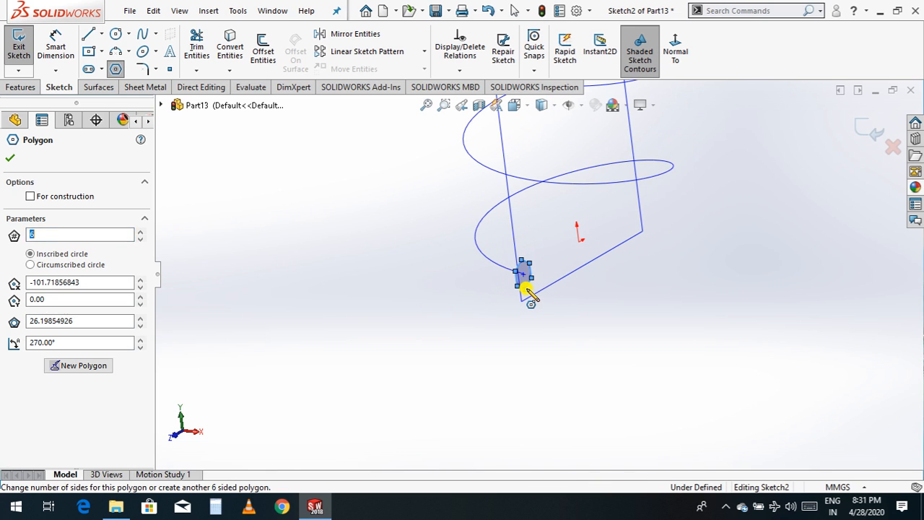
{"action": "scroll", "coordinate": [533, 307], "scroll_direction": "down", "scroll_amount": 1}
{"action": "key", "text": "Escape"}
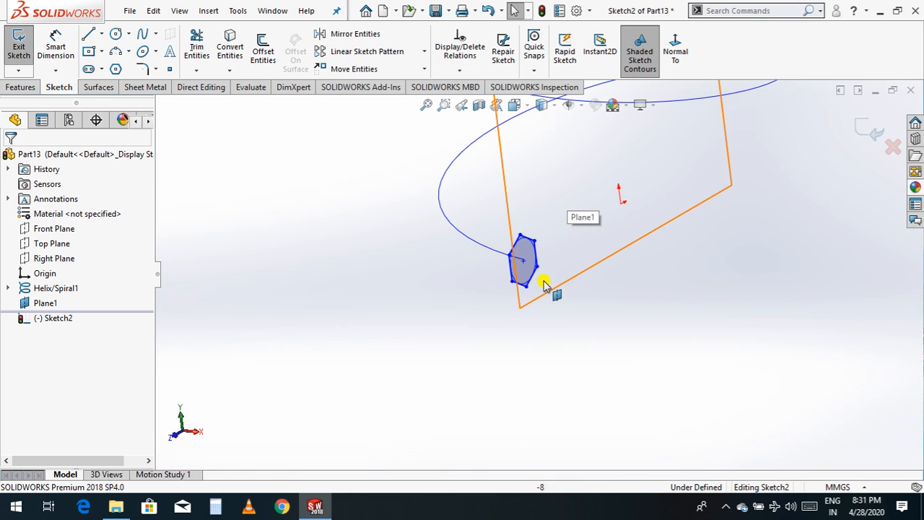
Dimension the hexagon's lower side at 15 mm and exit the sketch.
{"action": "left_click", "coordinate": [66, 48]}
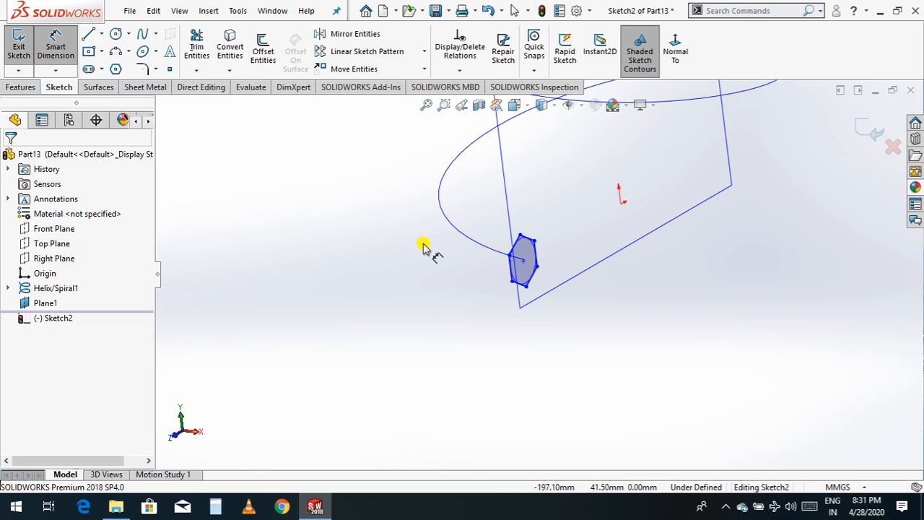
{"action": "left_click", "coordinate": [542, 279]}
{"action": "left_click", "coordinate": [577, 310]}
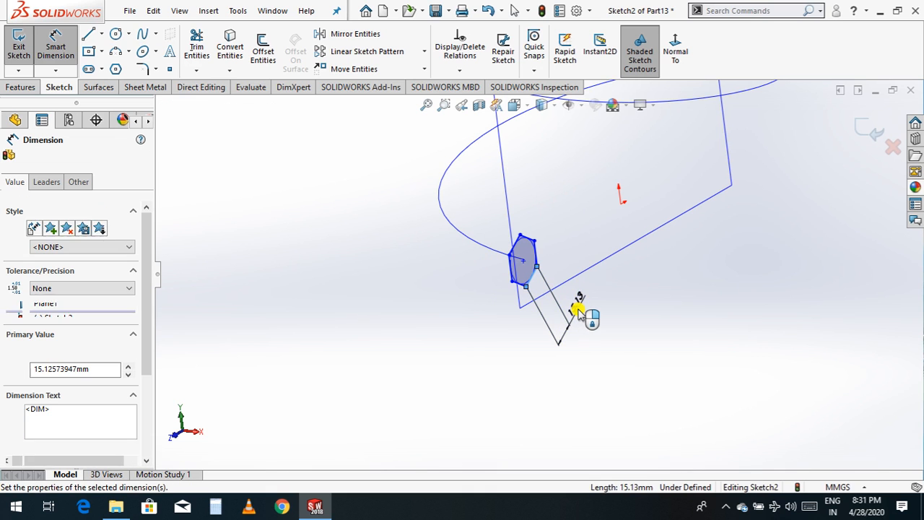
{"action": "key", "text": "Return"}
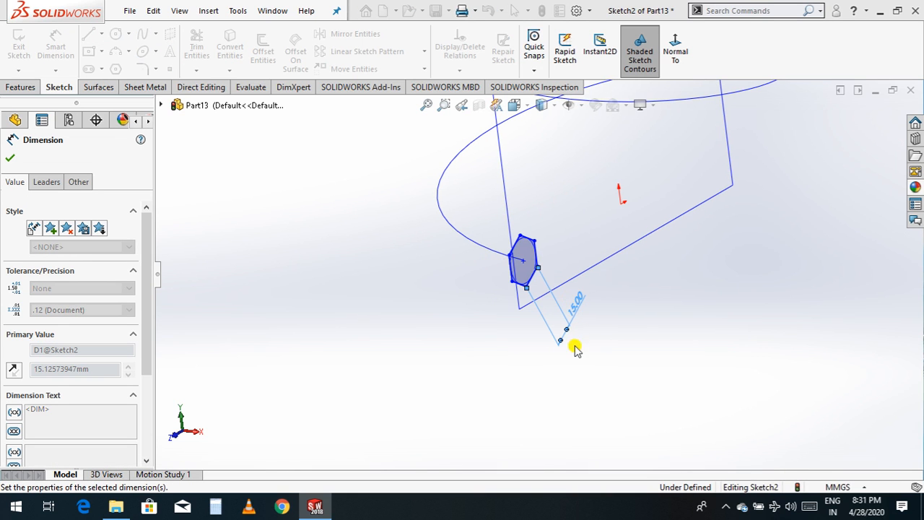
{"action": "key", "text": "Escape"}
{"action": "scroll", "coordinate": [330, 293], "scroll_direction": "up", "scroll_amount": 4}
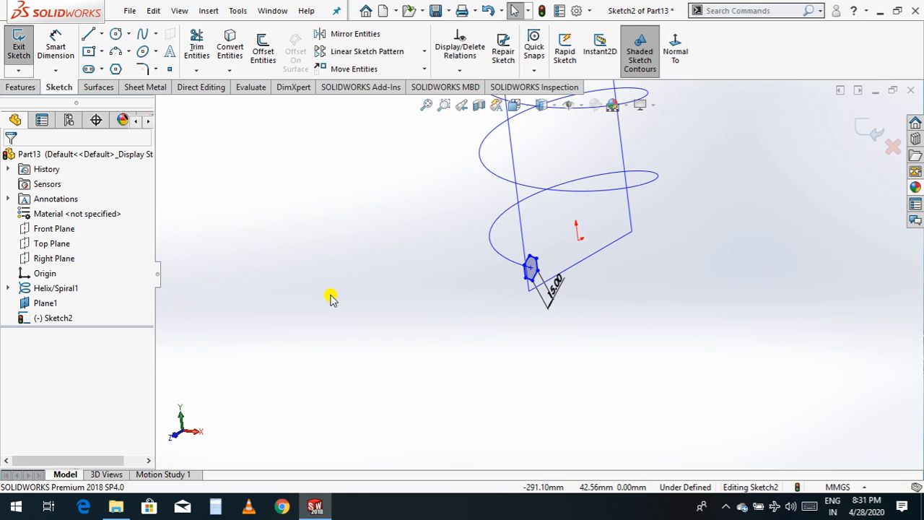
{"action": "left_click", "coordinate": [872, 133]}
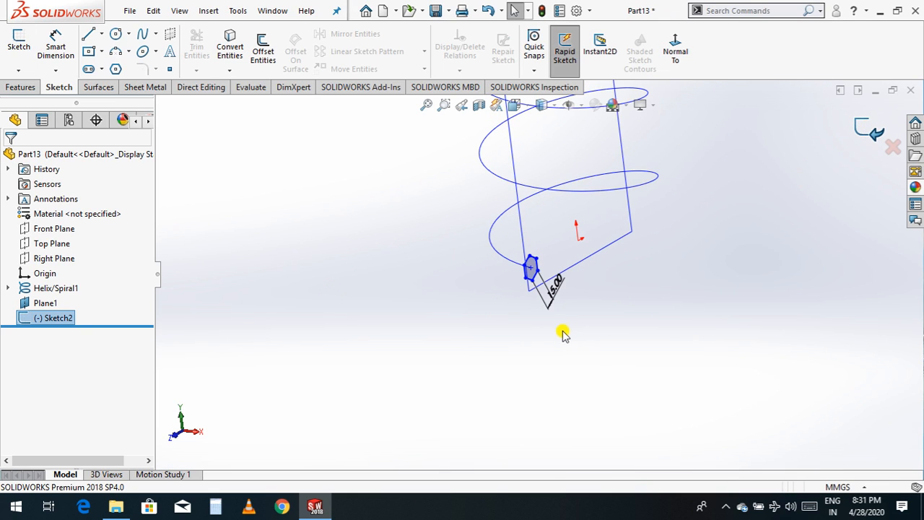
Hide the reference plane at the helix's lower end.
{"action": "scroll", "coordinate": [520, 336], "scroll_direction": "up", "scroll_amount": 1}
{"action": "left_click", "coordinate": [524, 337]}
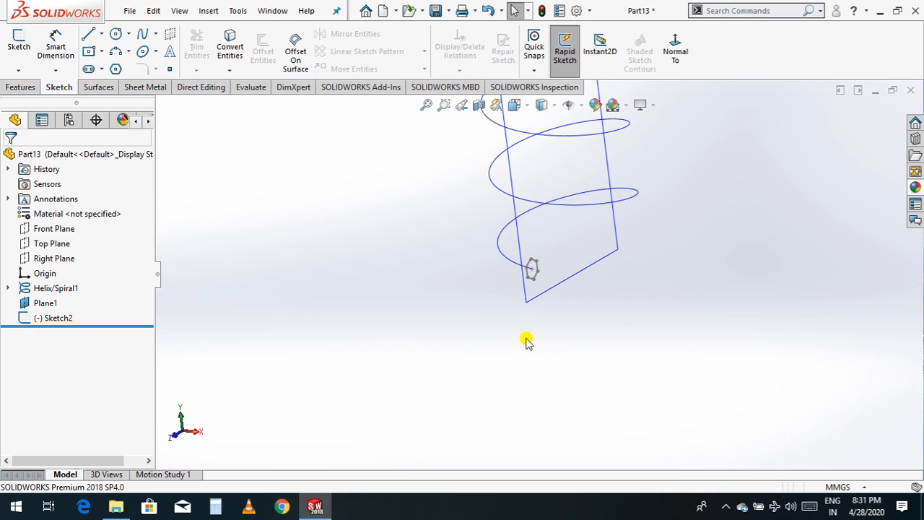
{"action": "left_click", "coordinate": [564, 285]}
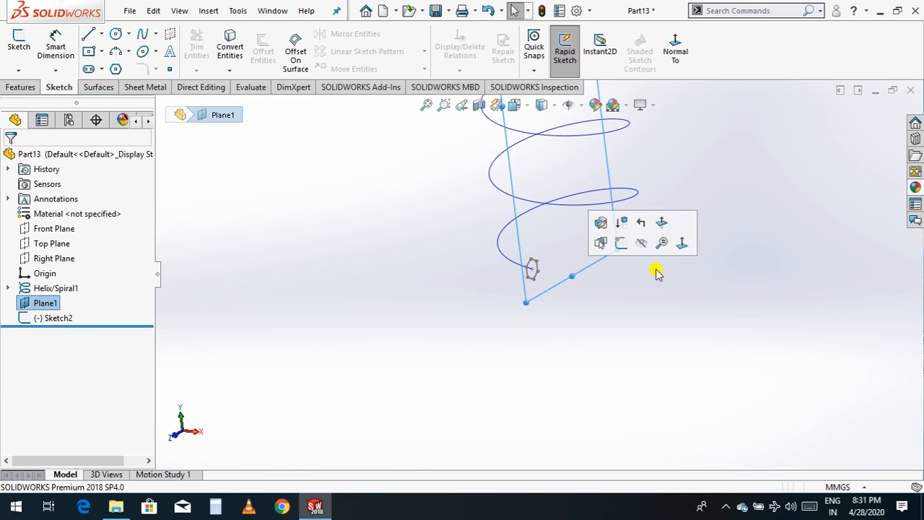
{"action": "left_click", "coordinate": [643, 246]}
Reopen the hexagon sketch for editing and set its side length to 20 mm.
{"action": "scroll", "coordinate": [473, 359], "scroll_direction": "up", "scroll_amount": 3}
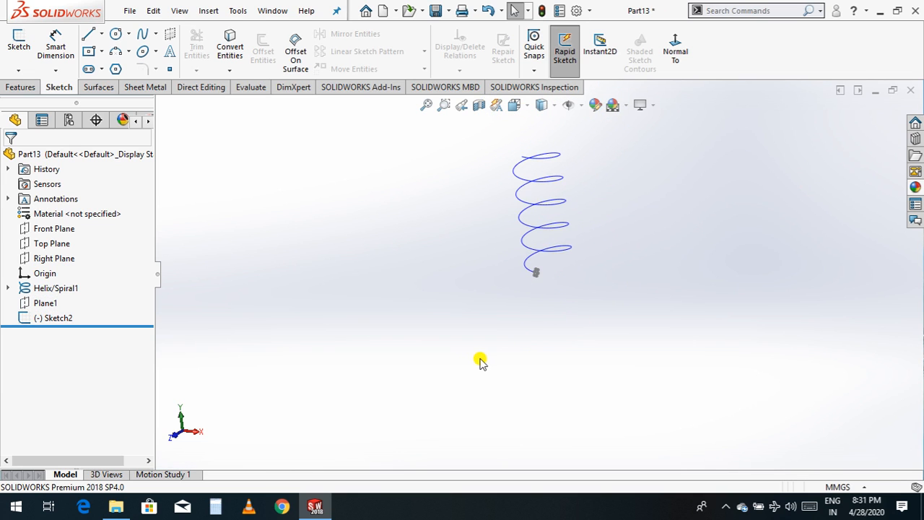
{"action": "scroll", "coordinate": [556, 216], "scroll_direction": "down", "scroll_amount": 4}
{"action": "scroll", "coordinate": [550, 303], "scroll_direction": "up", "scroll_amount": 2}
{"action": "scroll", "coordinate": [549, 351], "scroll_direction": "down", "scroll_amount": 2}
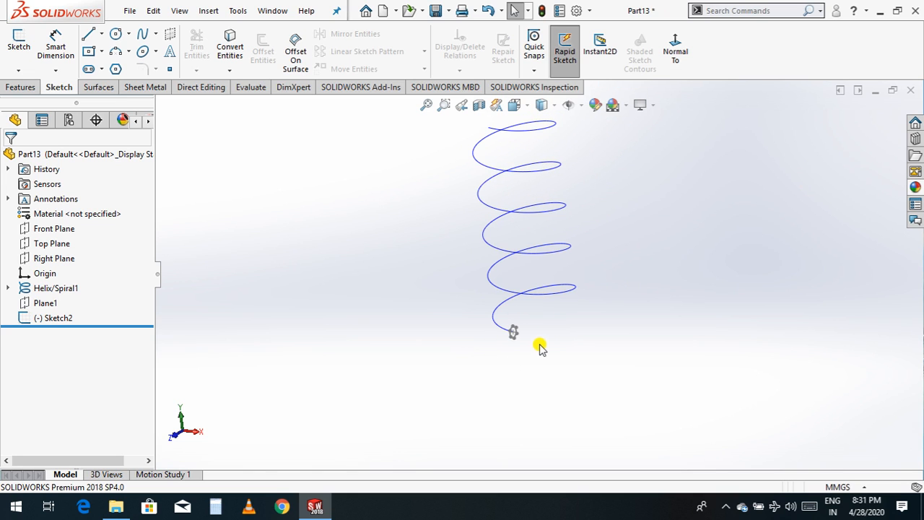
{"action": "scroll", "coordinate": [515, 338], "scroll_direction": "down", "scroll_amount": 3}
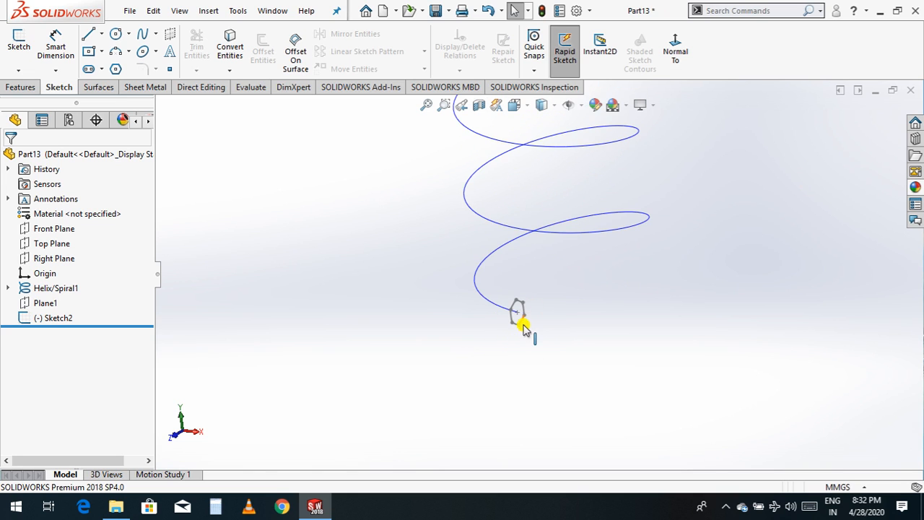
{"action": "left_click", "coordinate": [519, 317]}
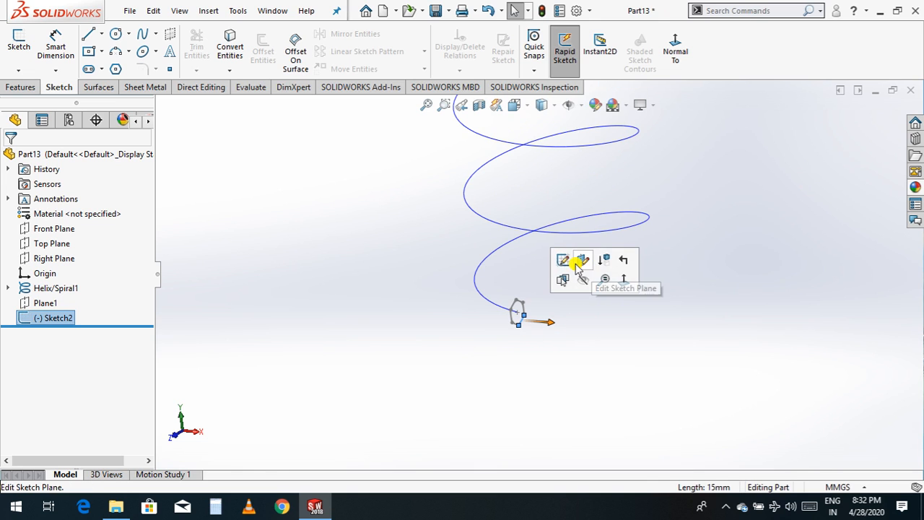
{"action": "left_click", "coordinate": [563, 262]}
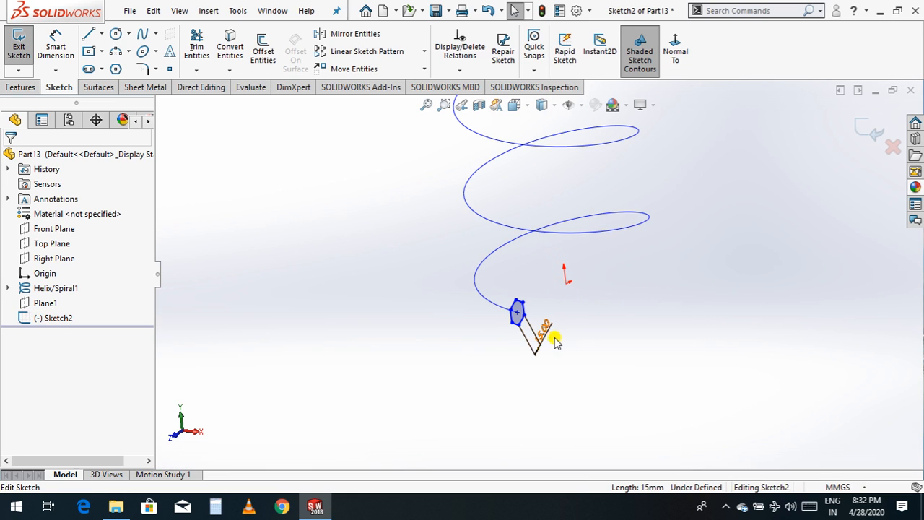
{"action": "left_click", "coordinate": [544, 336]}
{"action": "left_click", "coordinate": [542, 329]}
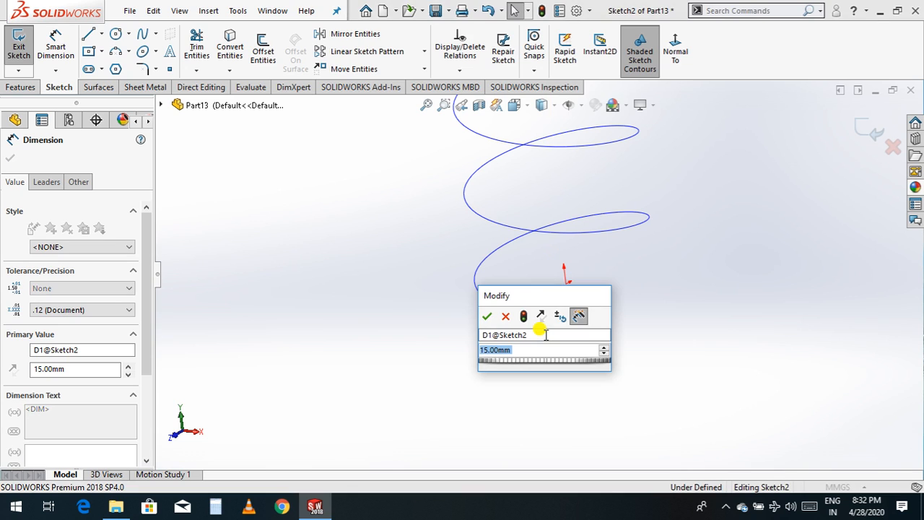
{"action": "type", "text": "20"}
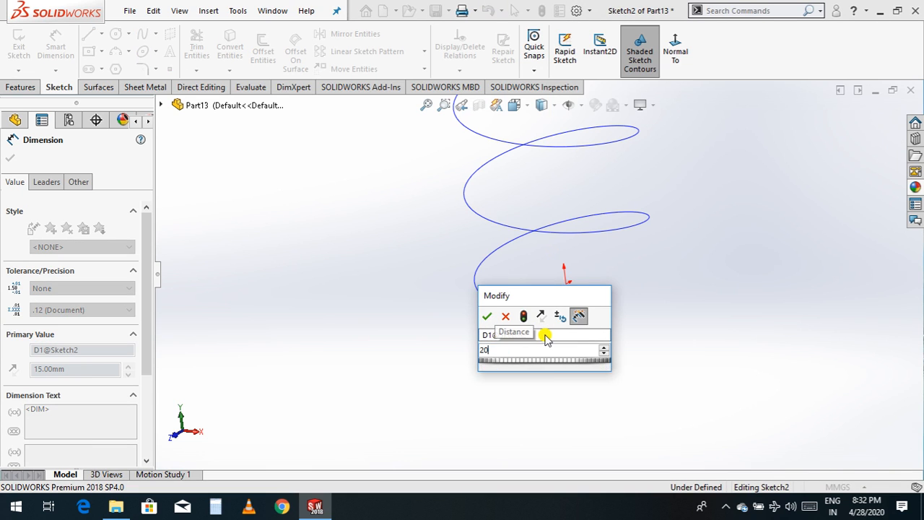
{"action": "key", "text": "Return"}
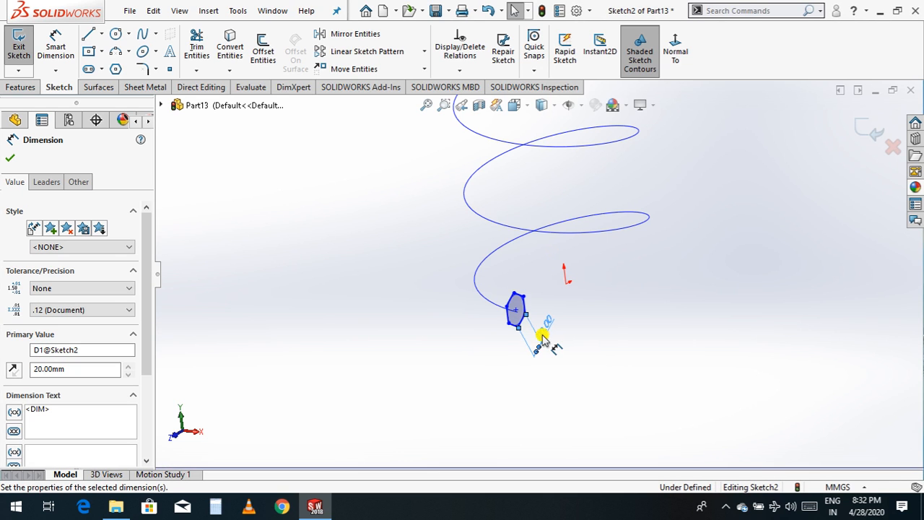
Set the hexagon's side length to 30 mm and exit the sketch.
{"action": "double_click", "coordinate": [539, 329]}
{"action": "type", "text": "30"}
{"action": "key", "text": "Return"}
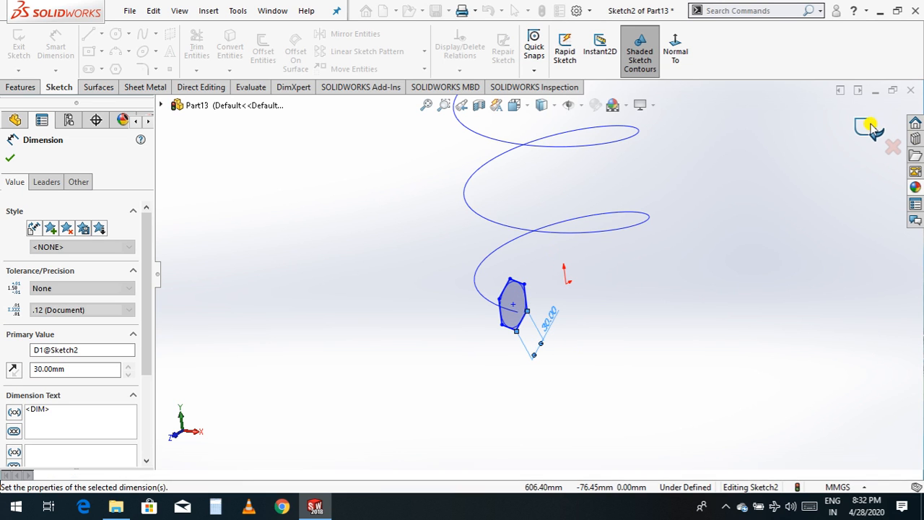
{"action": "left_click", "coordinate": [864, 129]}
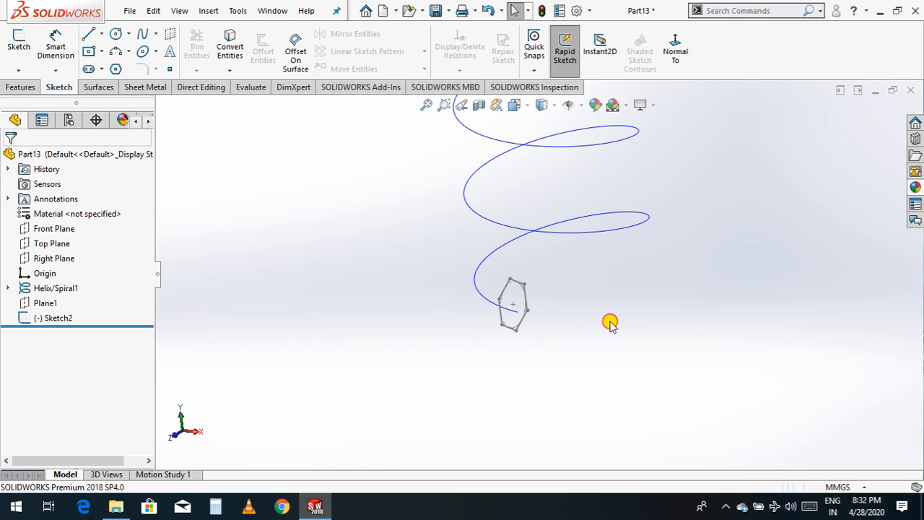
Sweep the hexagon sketch along the helix path to form the solid spring.
{"action": "scroll", "coordinate": [569, 340], "scroll_direction": "up", "scroll_amount": 2}
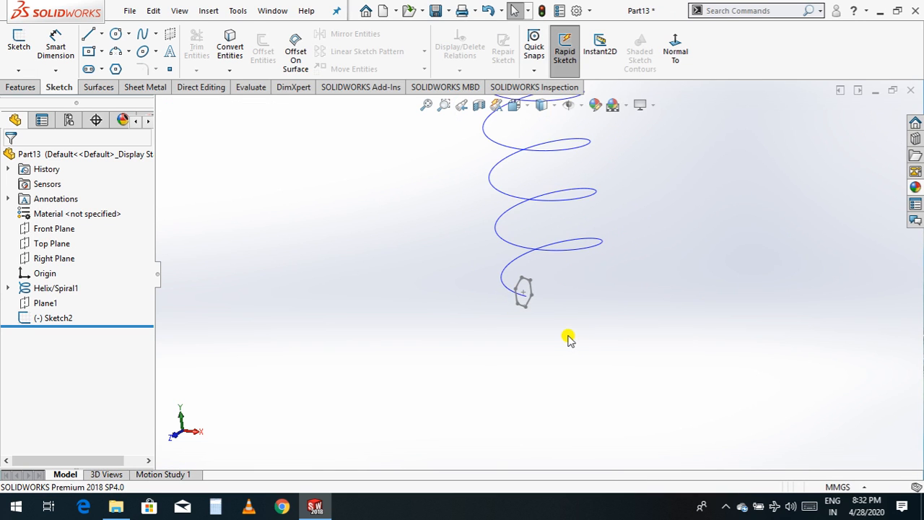
{"action": "left_click", "coordinate": [22, 87]}
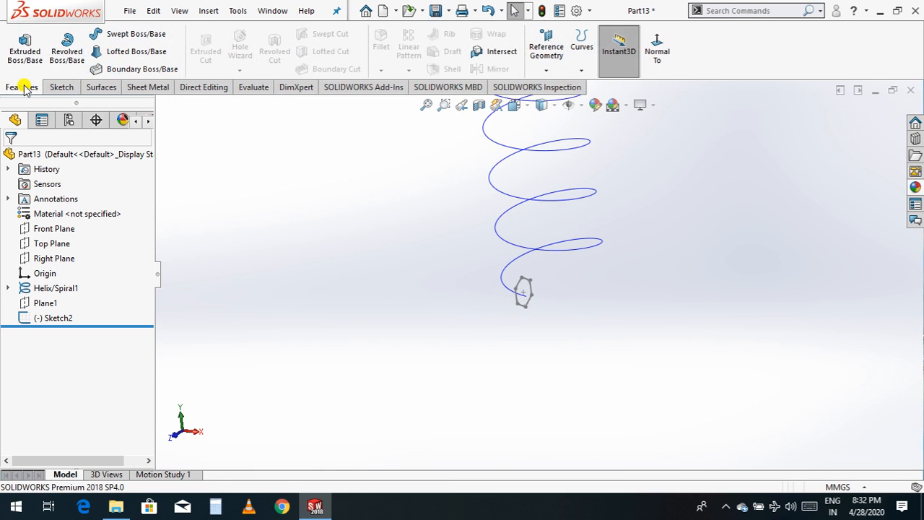
{"action": "left_click", "coordinate": [126, 38]}
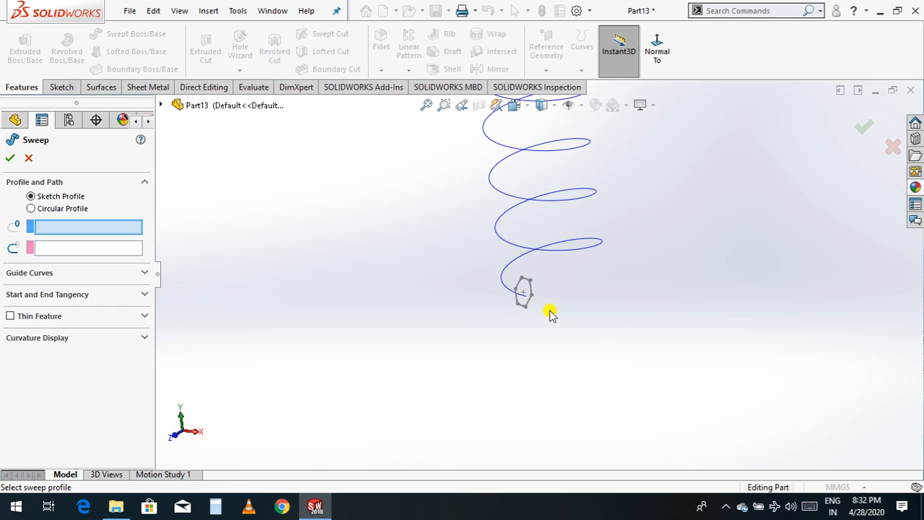
{"action": "left_click", "coordinate": [521, 306]}
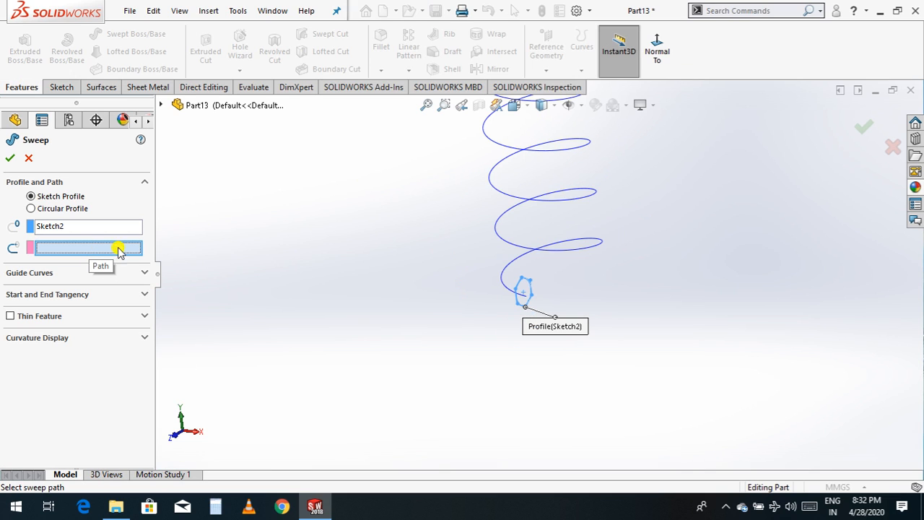
{"action": "left_click", "coordinate": [500, 280]}
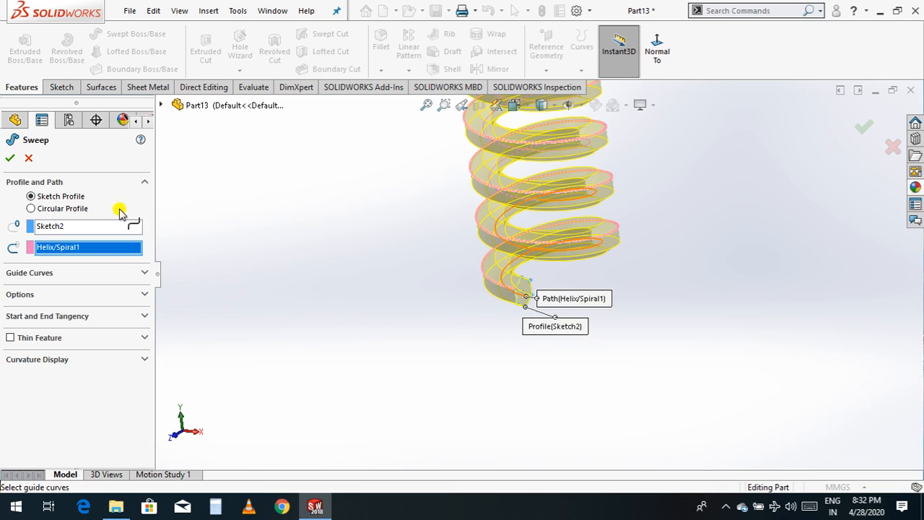
{"action": "left_click", "coordinate": [41, 210]}
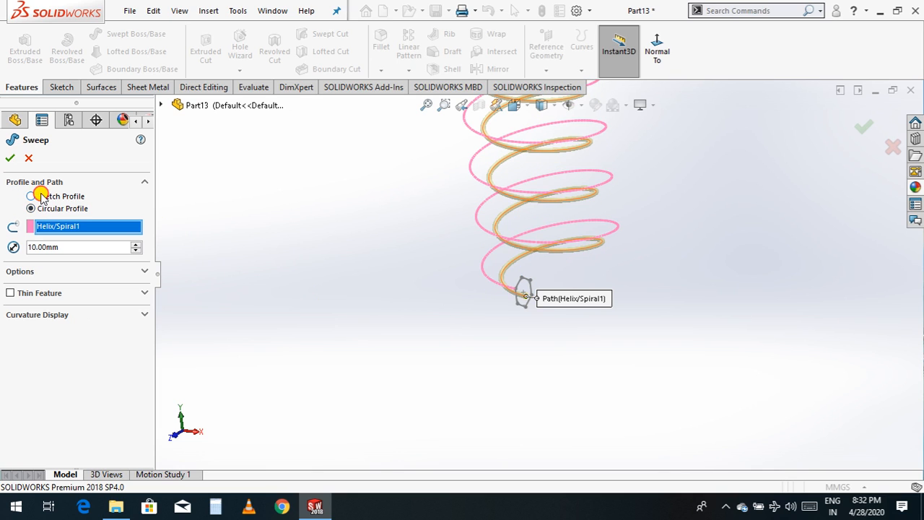
{"action": "left_click", "coordinate": [31, 197]}
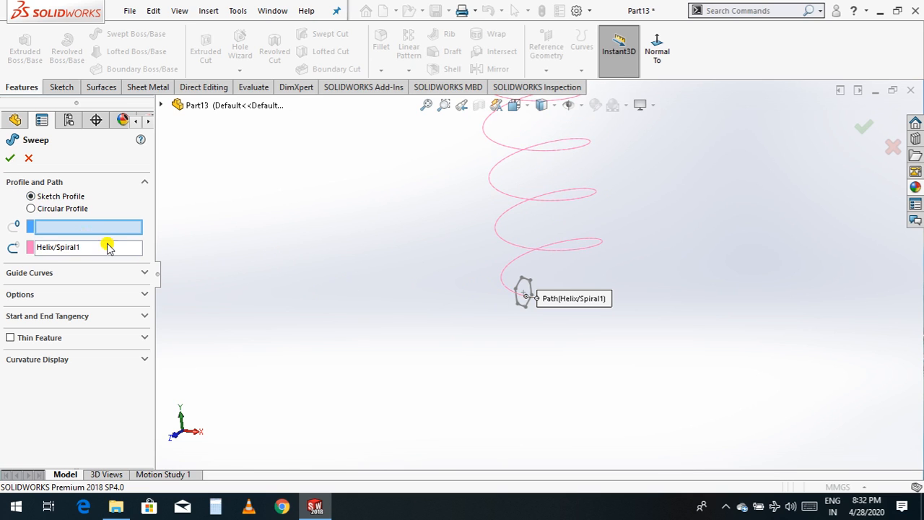
{"action": "left_click", "coordinate": [9, 160]}
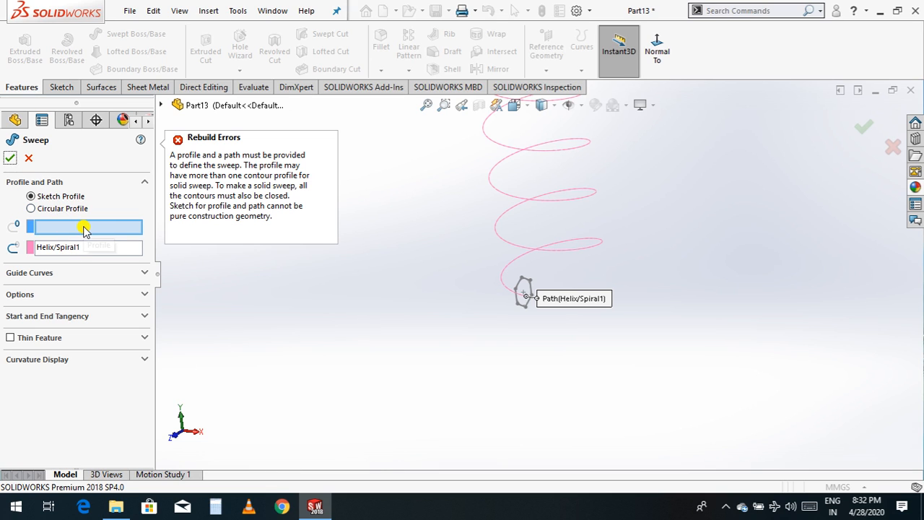
{"action": "left_click", "coordinate": [519, 307]}
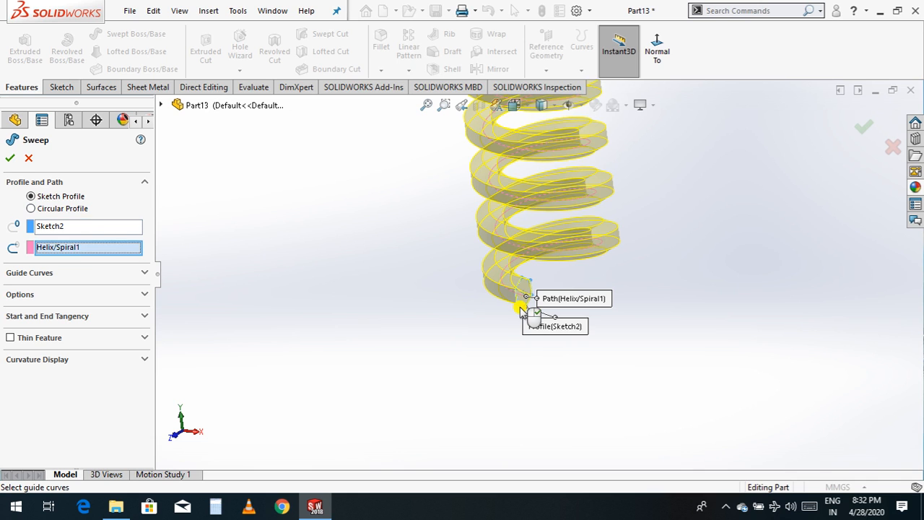
{"action": "key", "text": "Return"}
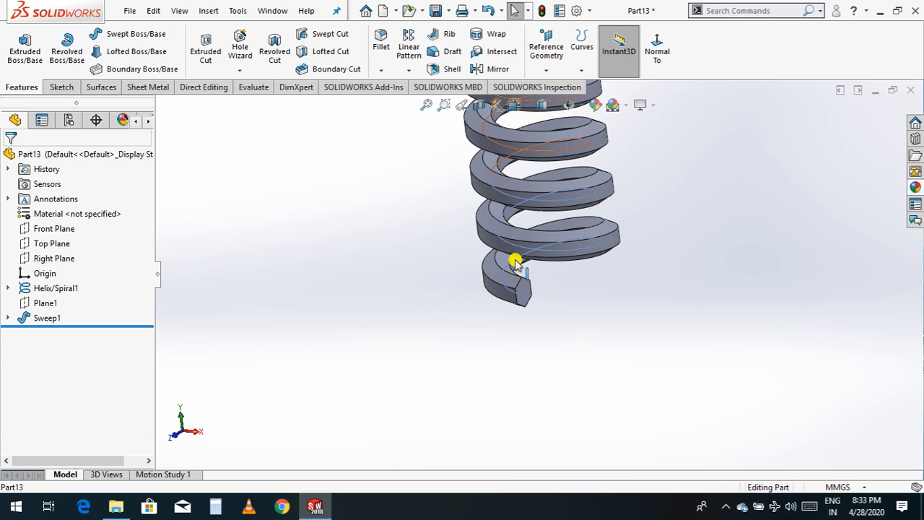
Hide the helix curve inside the swept spring.
{"action": "left_click", "coordinate": [599, 284]}
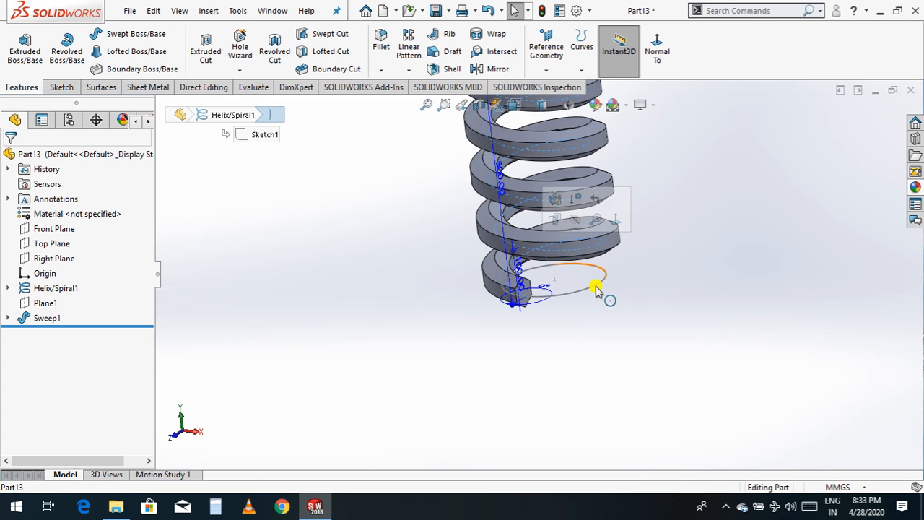
{"action": "left_click", "coordinate": [577, 224]}
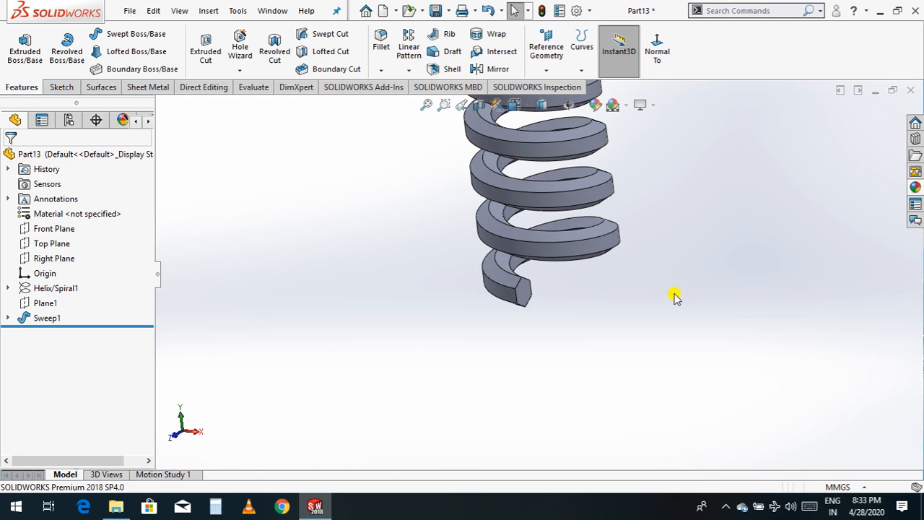
{"action": "scroll", "coordinate": [550, 285], "scroll_direction": "up", "scroll_amount": 4}
{"action": "scroll", "coordinate": [599, 279], "scroll_direction": "down", "scroll_amount": 3}
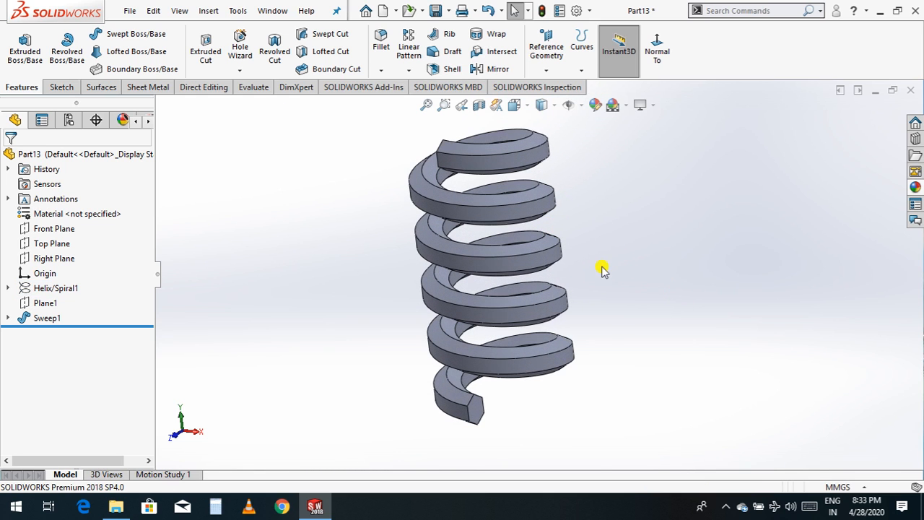
{"action": "right_click", "coordinate": [604, 264]}
{"action": "left_click", "coordinate": [659, 324]}
{"action": "left_click_drag", "start_coordinate": [657, 329], "coordinate": [473, 401]}
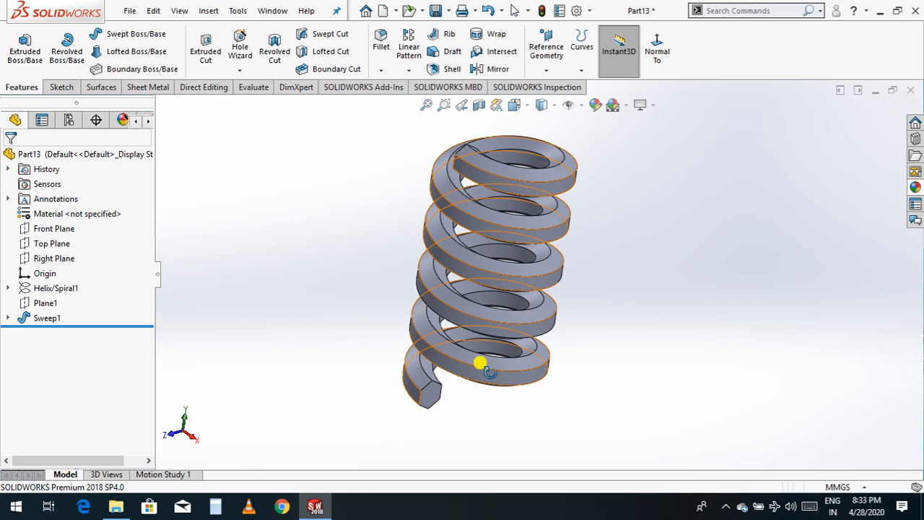
{"action": "key", "text": "Escape"}
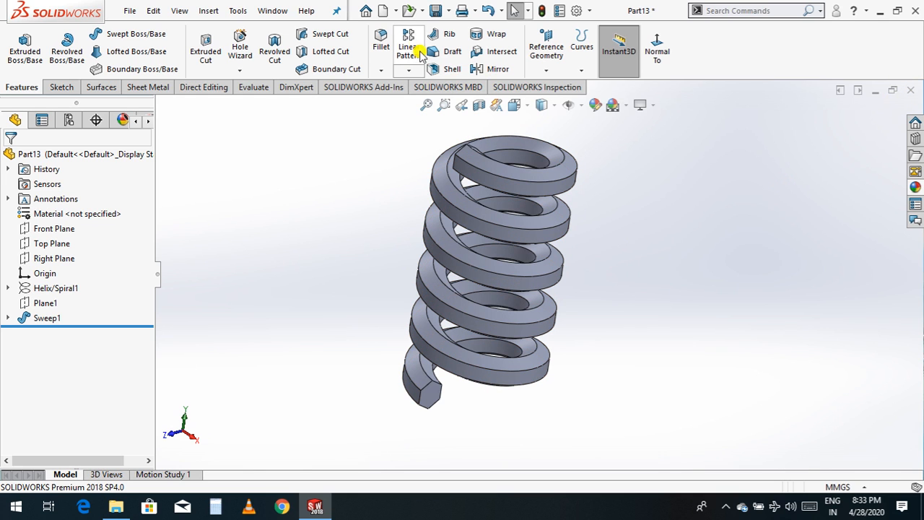
{"action": "left_click", "coordinate": [383, 11]}
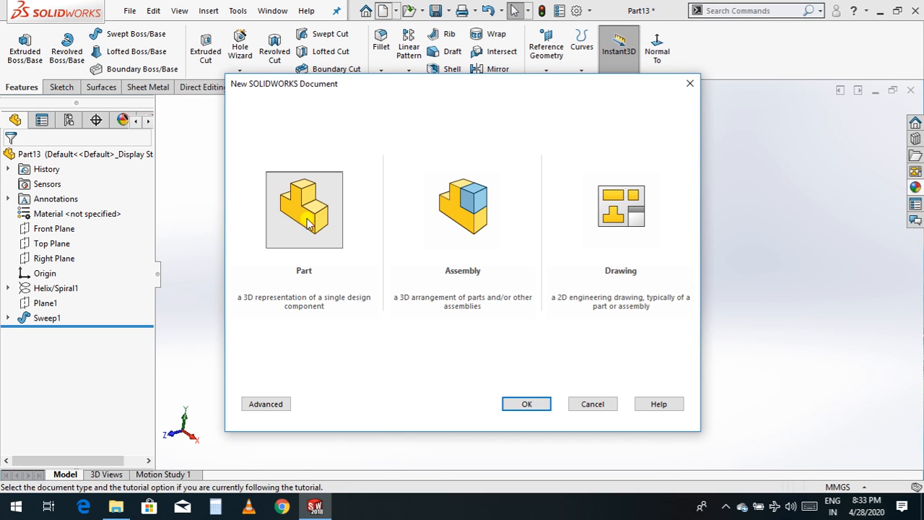
{"action": "double_click", "coordinate": [289, 210]}
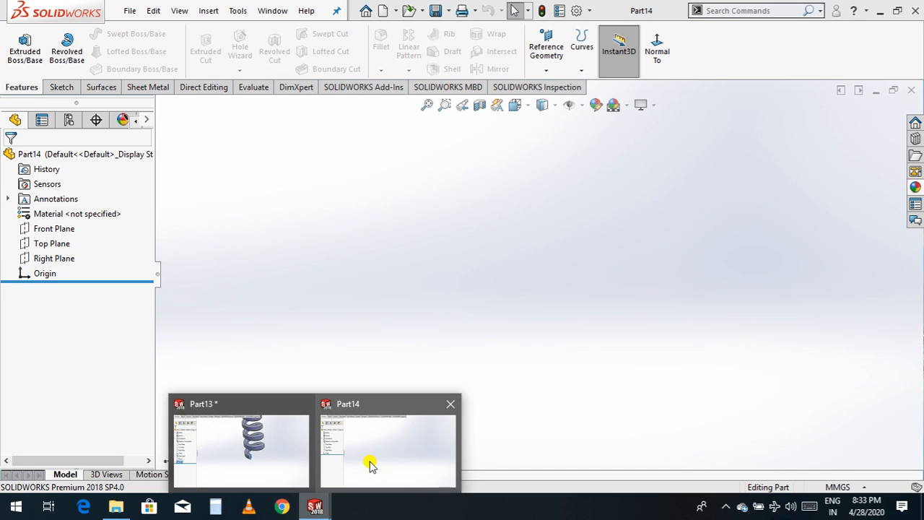
{"action": "key", "text": "ctrl+Tab"}
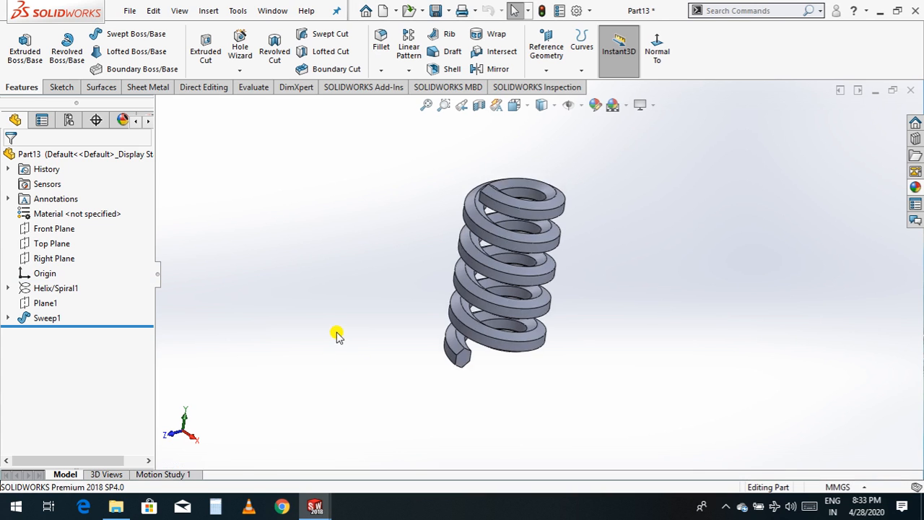
Start a sketch on the Top Plane, view it face-on and enlarge the plane's displayed boundary on all sides of the spring.
{"action": "left_click", "coordinate": [33, 244]}
{"action": "left_click", "coordinate": [51, 222]}
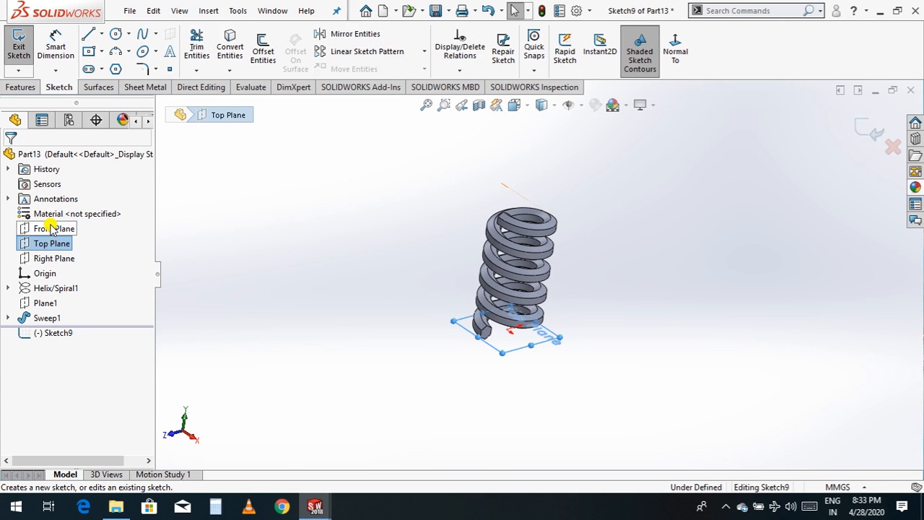
{"action": "left_click", "coordinate": [675, 52]}
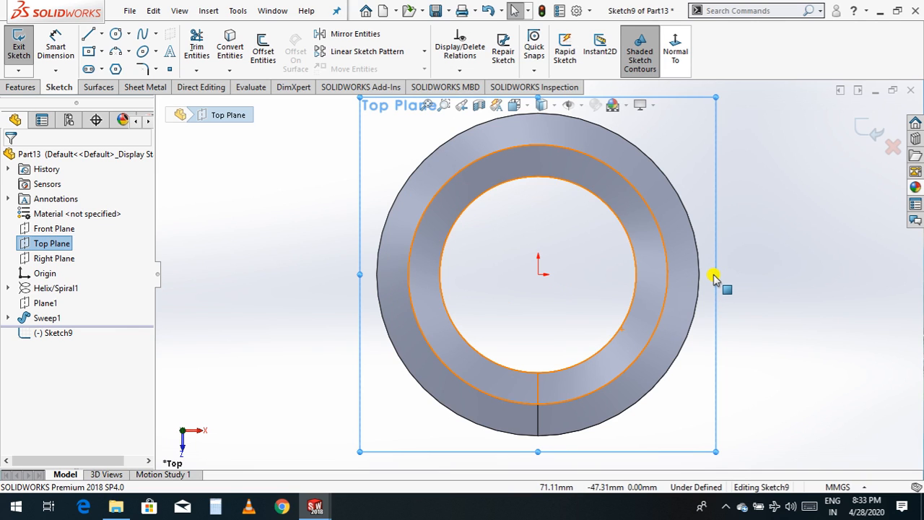
{"action": "scroll", "coordinate": [633, 331], "scroll_direction": "up", "scroll_amount": 1}
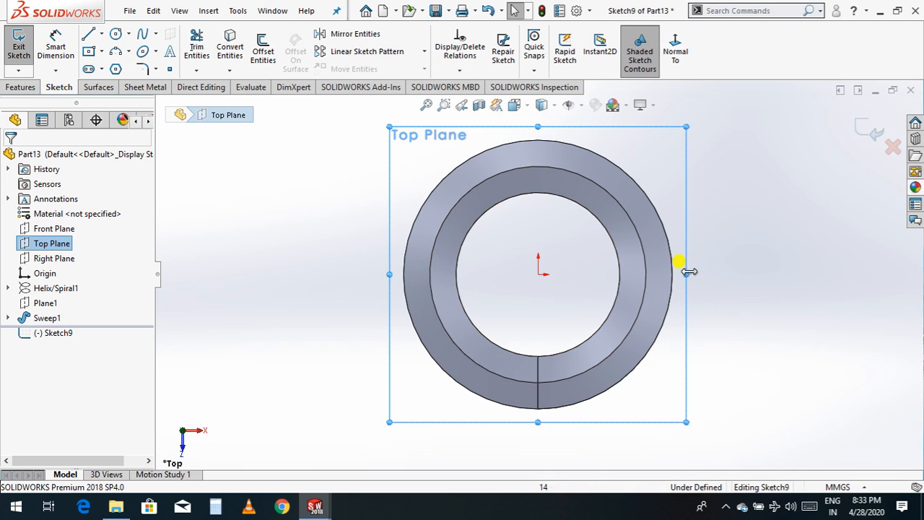
{"action": "left_click_drag", "start_coordinate": [689, 273], "coordinate": [792, 268]}
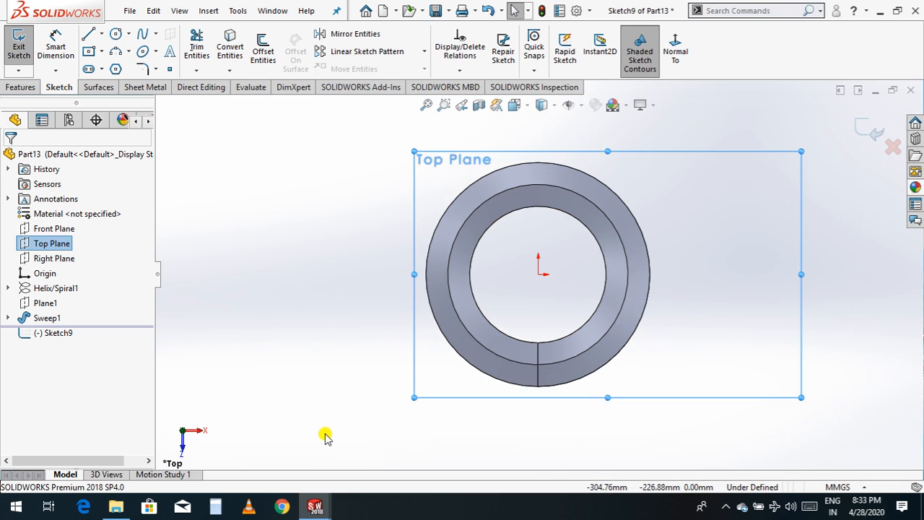
{"action": "left_click_drag", "start_coordinate": [568, 343], "coordinate": [570, 429]}
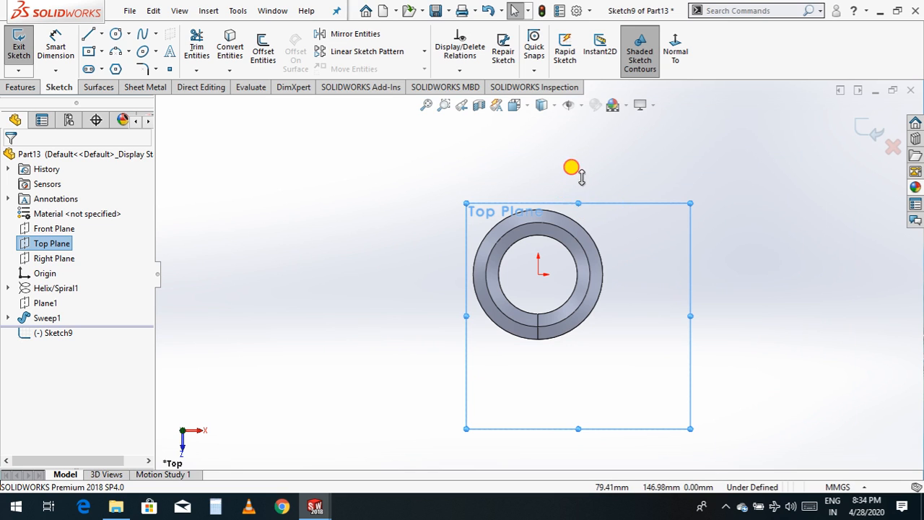
{"action": "left_click_drag", "start_coordinate": [570, 192], "coordinate": [584, 160]}
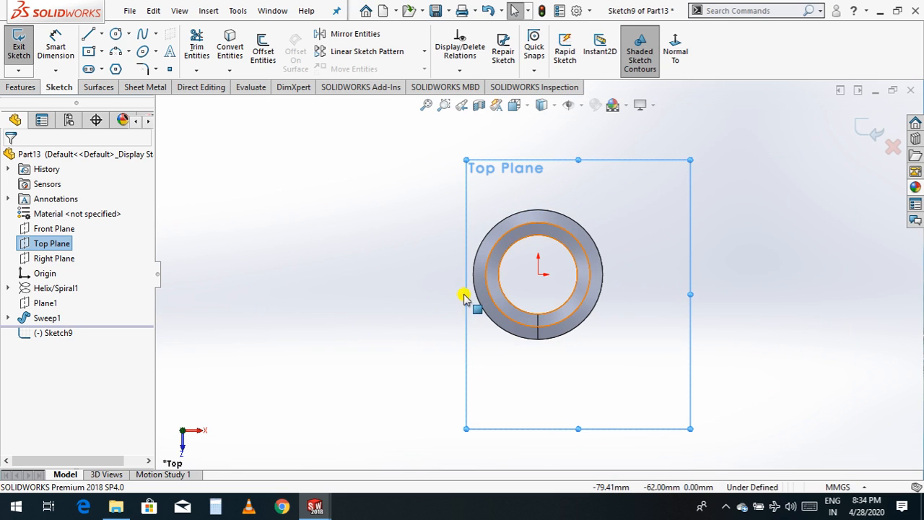
{"action": "left_click_drag", "start_coordinate": [466, 296], "coordinate": [247, 295]}
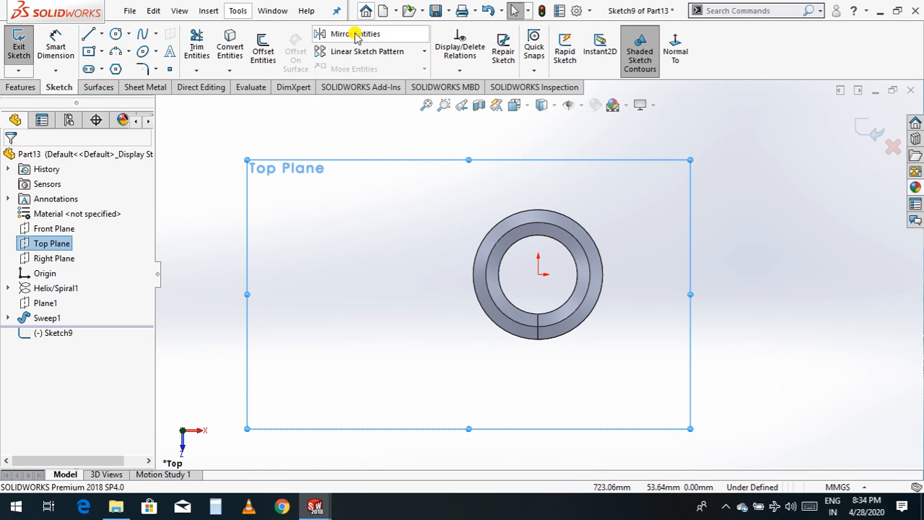
Sketch a circle about 270 mm in diameter to the left of the spring, centred level with the origin.
{"action": "left_click", "coordinate": [118, 37]}
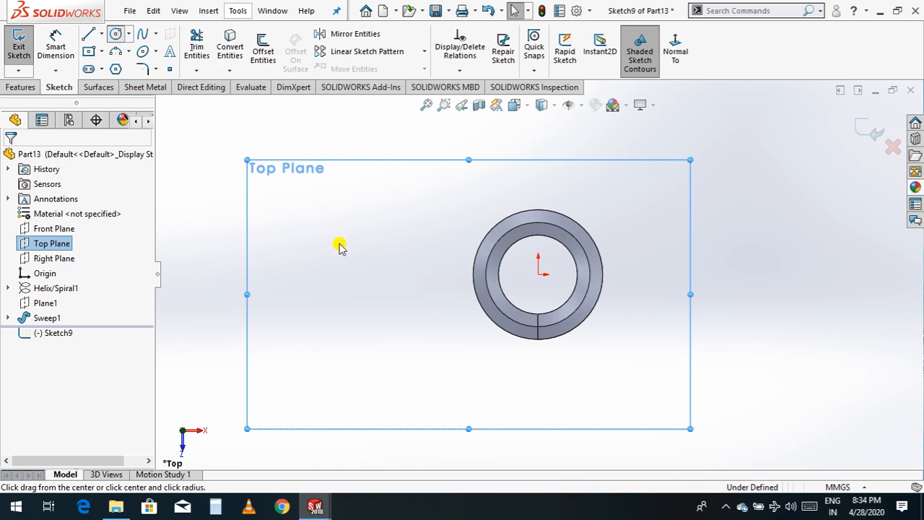
{"action": "left_click", "coordinate": [315, 275]}
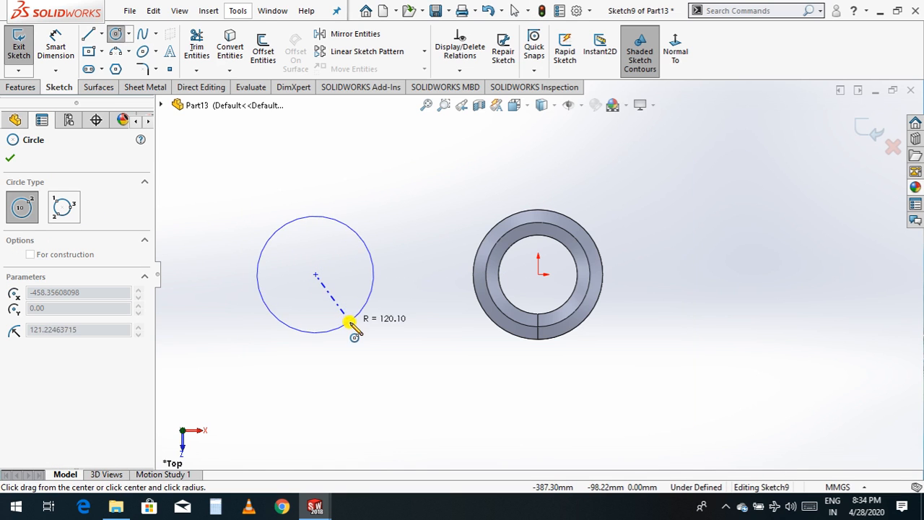
{"action": "left_click", "coordinate": [309, 339]}
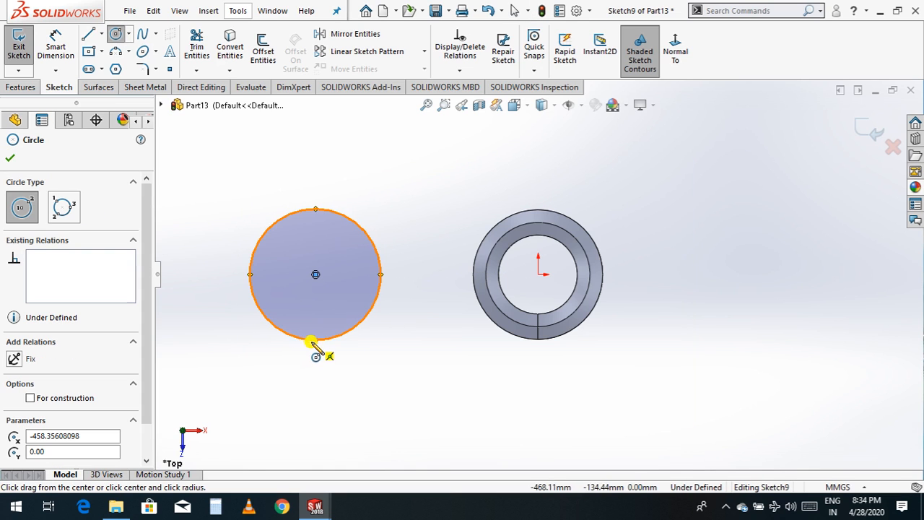
Dimension the new circle's diameter at 250 mm.
{"action": "left_click", "coordinate": [56, 47]}
{"action": "left_click", "coordinate": [337, 339]}
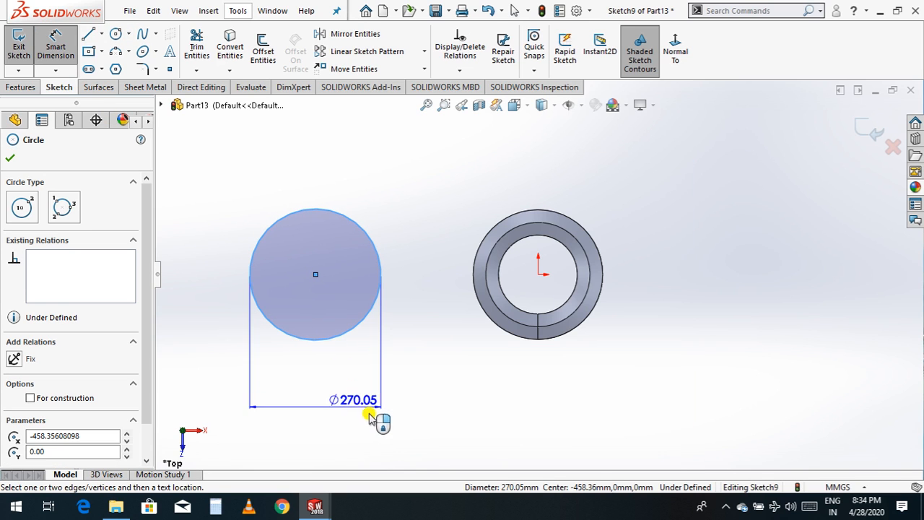
{"action": "left_click", "coordinate": [394, 428]}
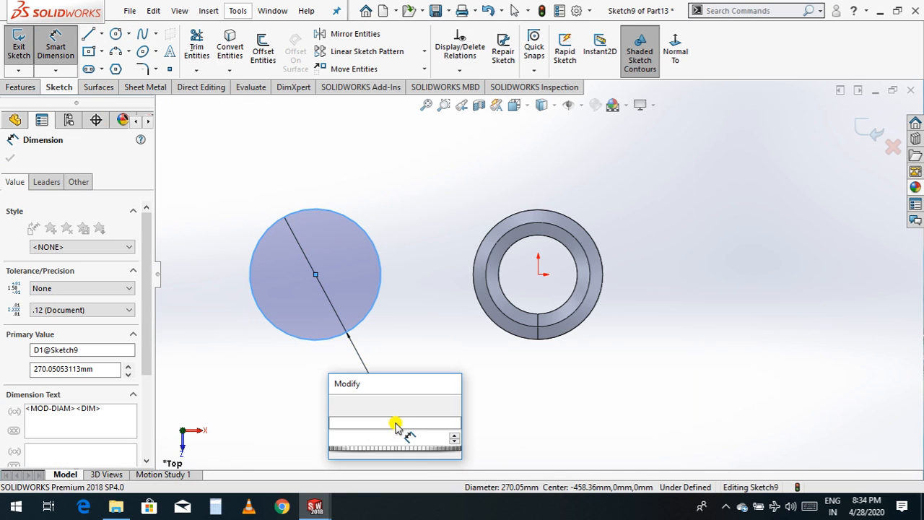
{"action": "type", "text": "200"}
{"action": "key", "text": "Return"}
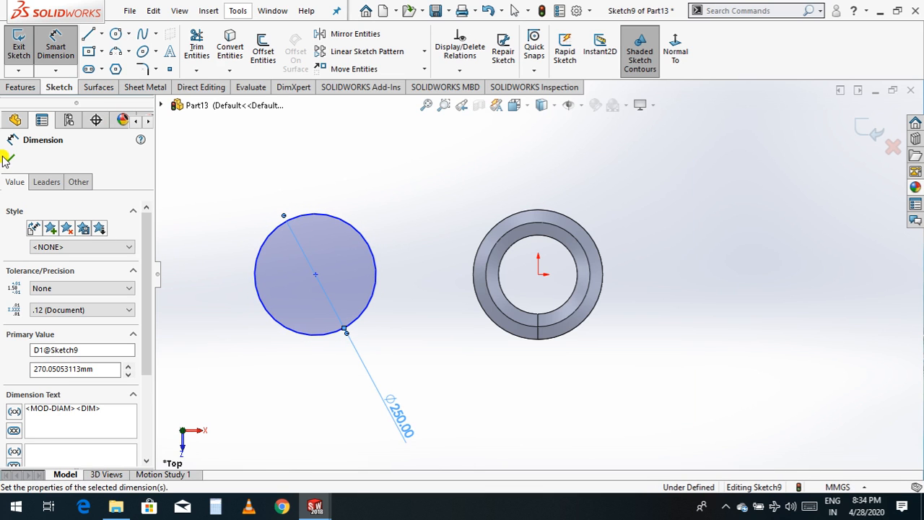
{"action": "left_click", "coordinate": [14, 160]}
{"action": "key", "text": "Escape"}
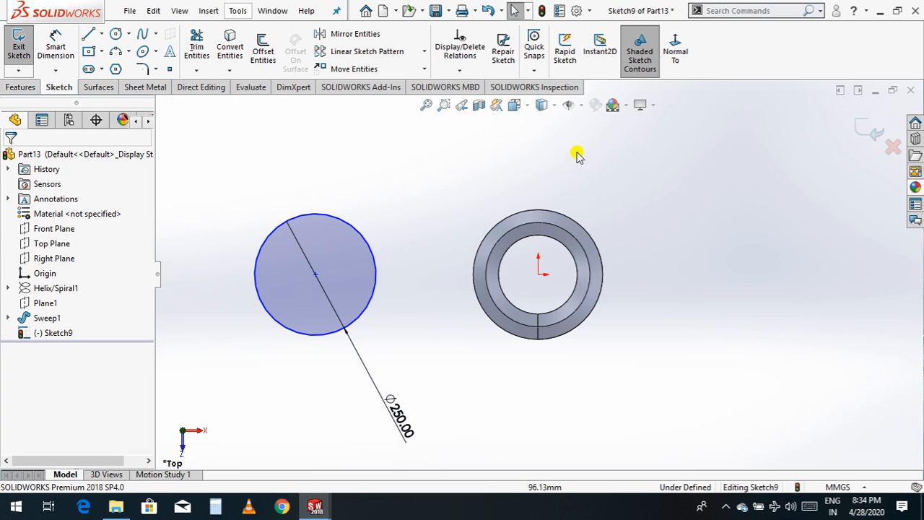
Create a constant-pitch clockwise helix from the 250 mm circle, defined by height and pitch, 500 mm high with 100 mm pitch and 0° start angle.
{"action": "left_click", "coordinate": [22, 87]}
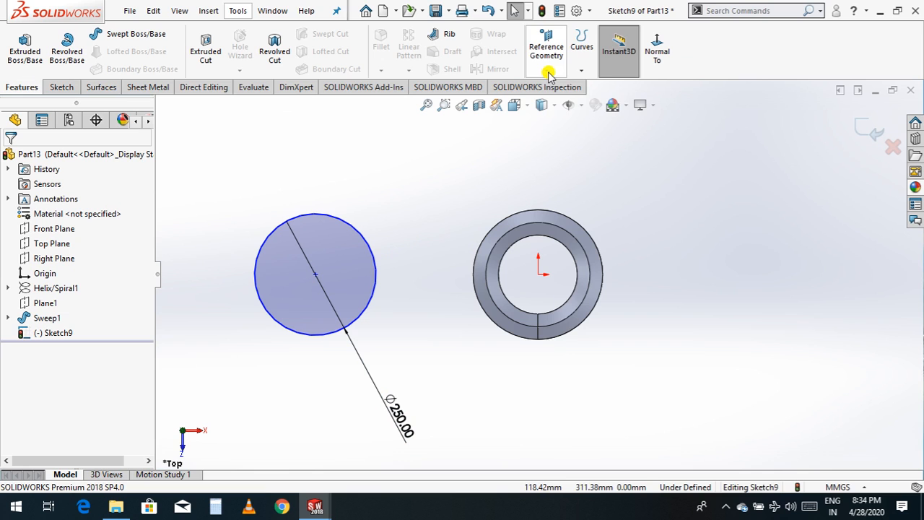
{"action": "left_click", "coordinate": [581, 70]}
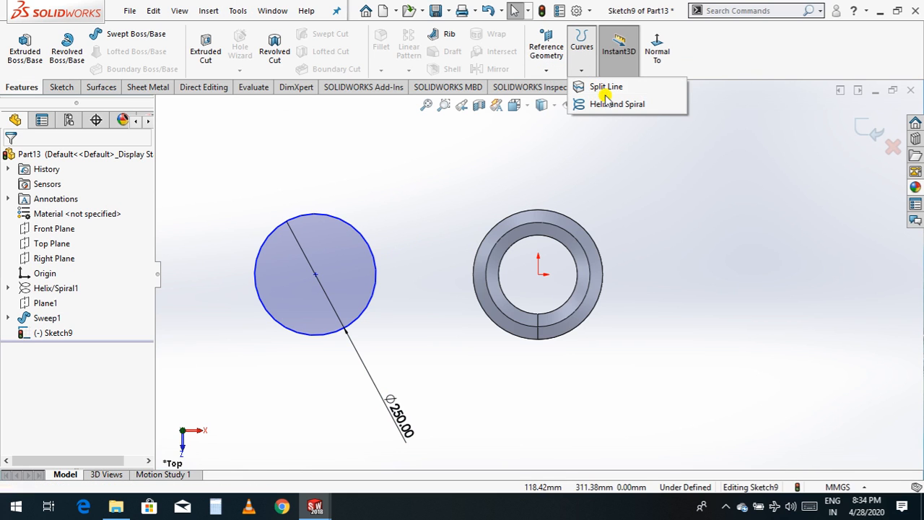
{"action": "left_click", "coordinate": [612, 105]}
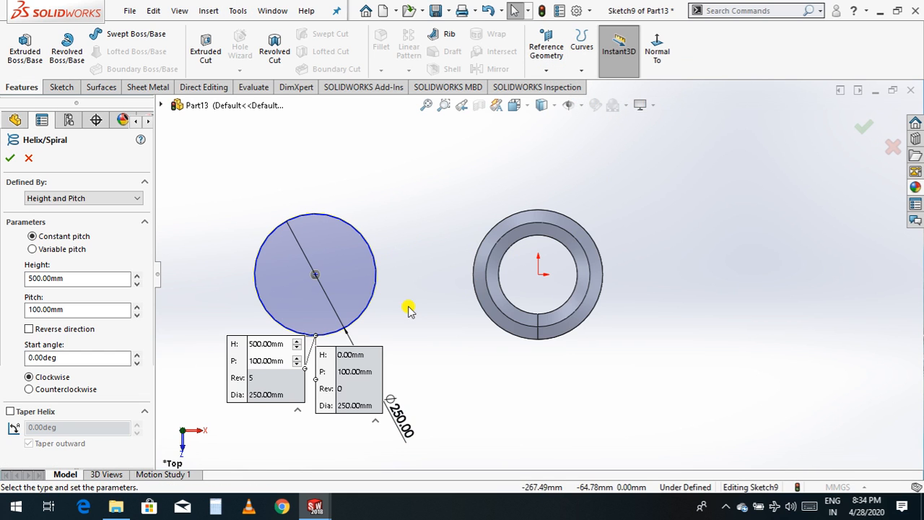
{"action": "right_click", "coordinate": [656, 383]}
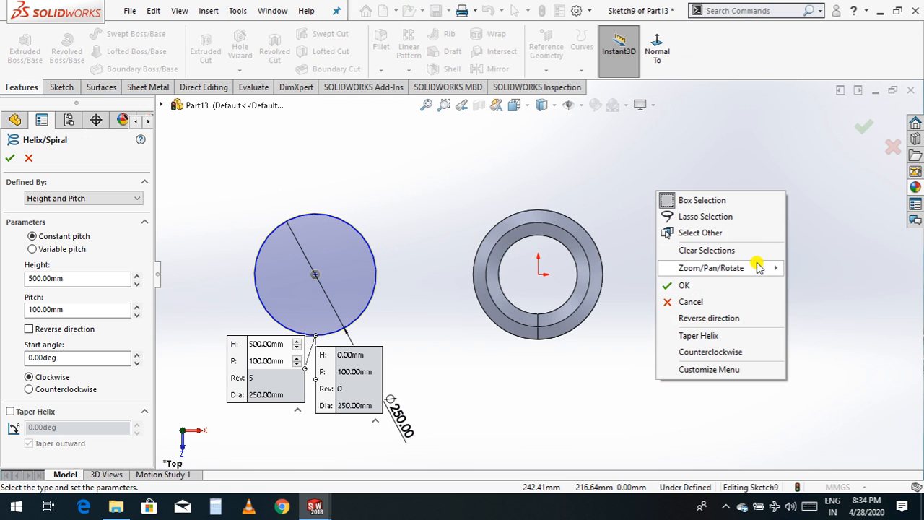
{"action": "mouse_move", "coordinate": [747, 268]}
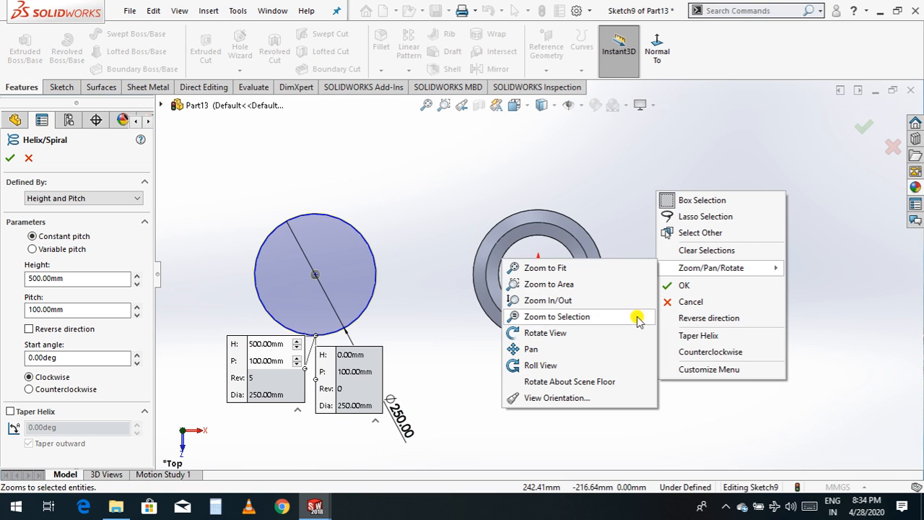
{"action": "left_click", "coordinate": [592, 332]}
{"action": "left_click_drag", "start_coordinate": [592, 332], "coordinate": [556, 262]}
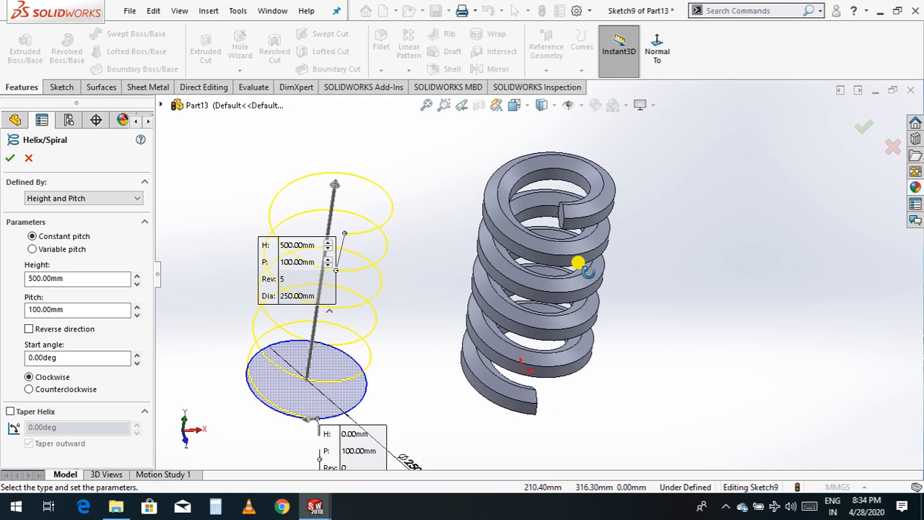
{"action": "left_click", "coordinate": [114, 198]}
{"action": "left_click", "coordinate": [72, 206]}
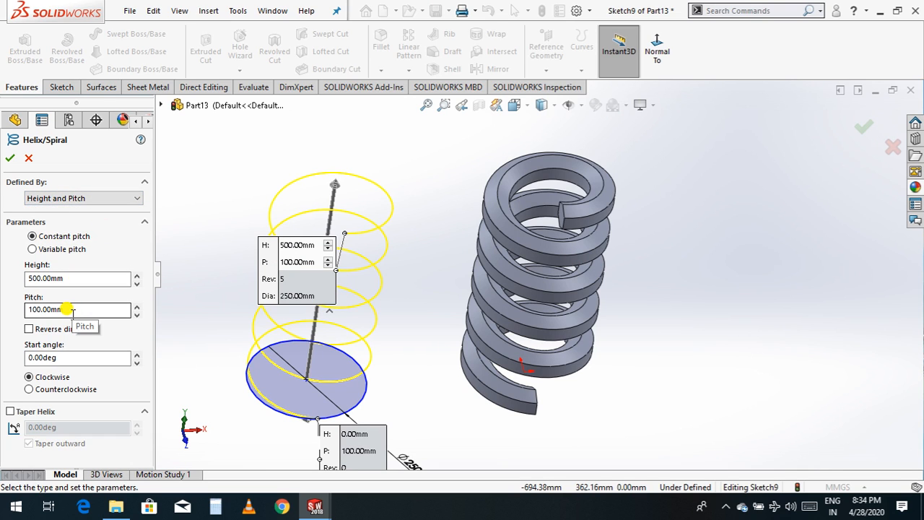
{"action": "left_click", "coordinate": [11, 157]}
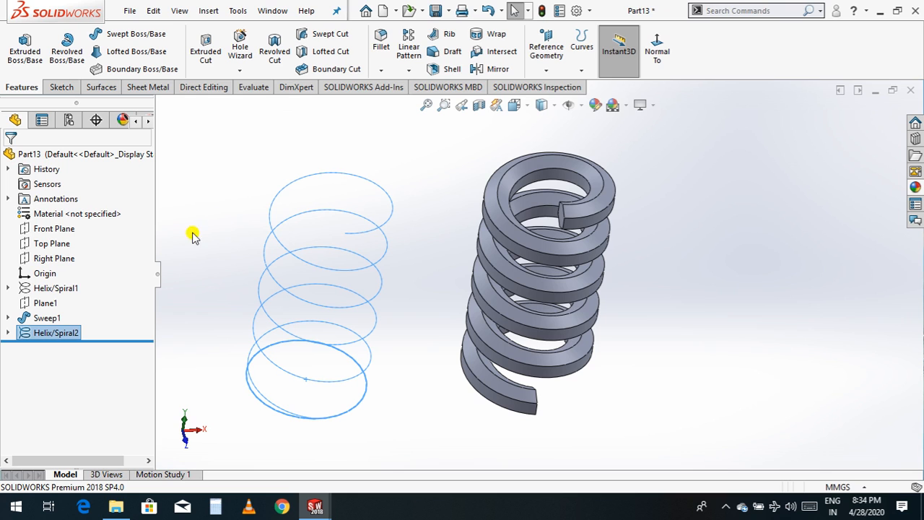
Create a reference plane perpendicular to the second helix and coincident with its upper endpoint.
{"action": "left_click", "coordinate": [547, 70]}
{"action": "left_click", "coordinate": [554, 84]}
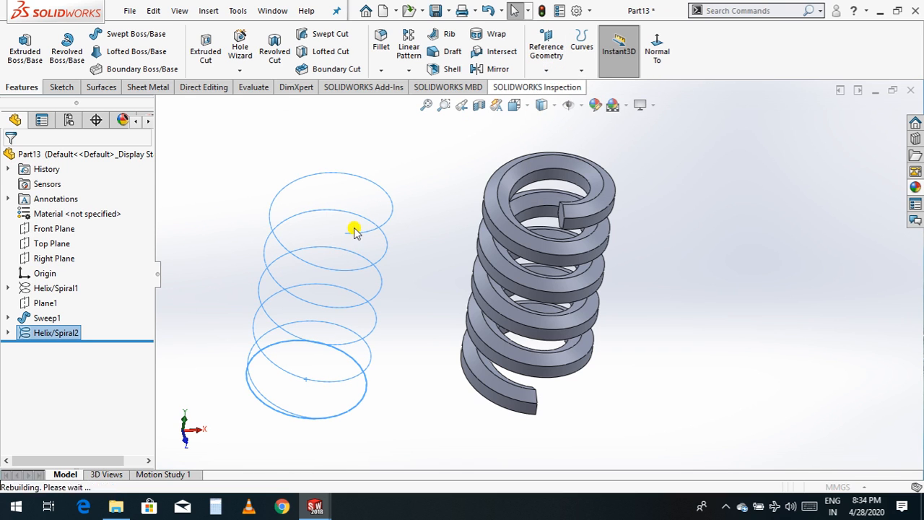
{"action": "left_click", "coordinate": [345, 236]}
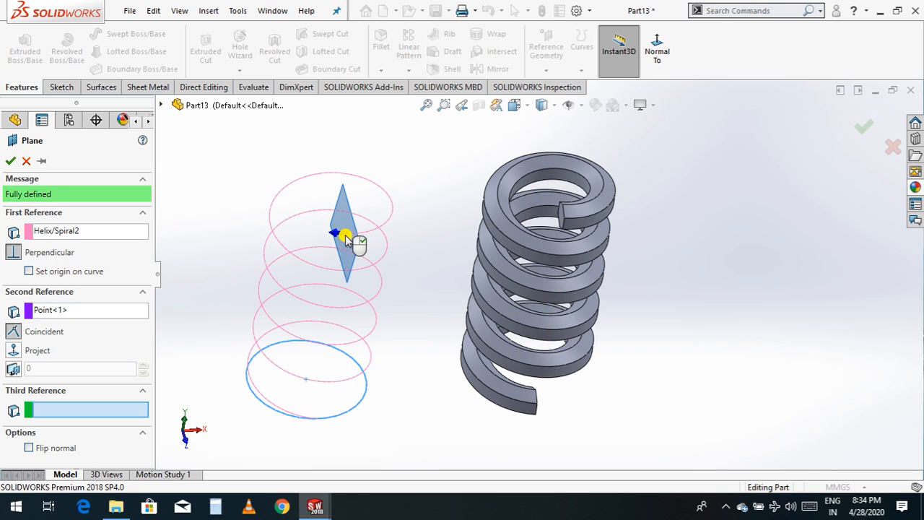
{"action": "left_click", "coordinate": [10, 161]}
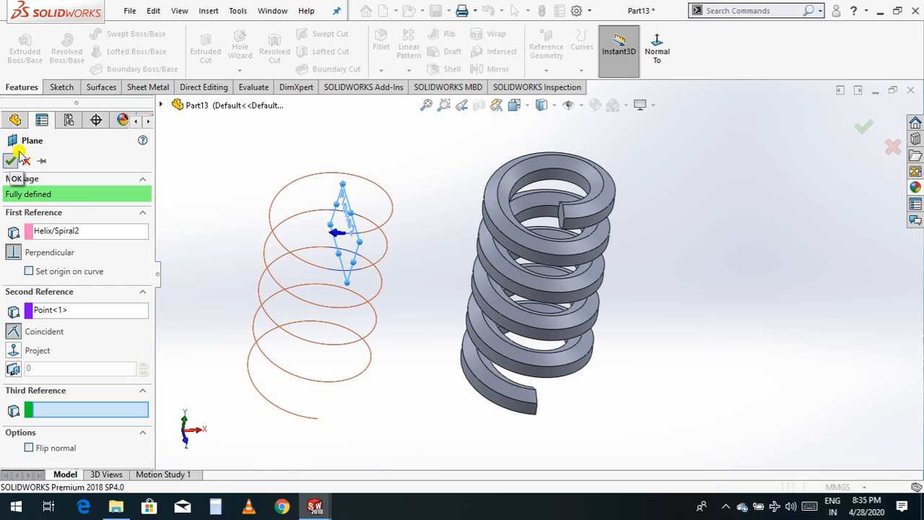
Sketch a circle about 40 mm in diameter on the new plane, centred close to the helix's upper endpoint.
{"action": "left_click", "coordinate": [64, 88]}
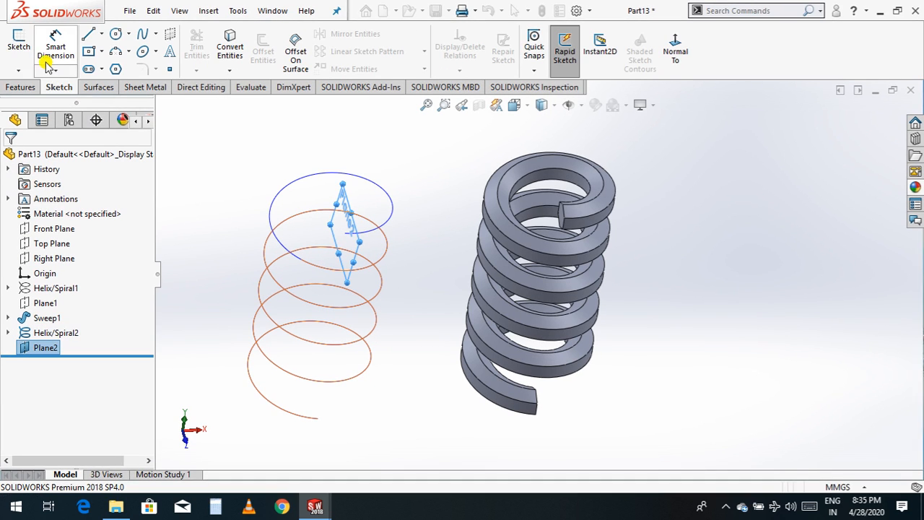
{"action": "left_click", "coordinate": [22, 42]}
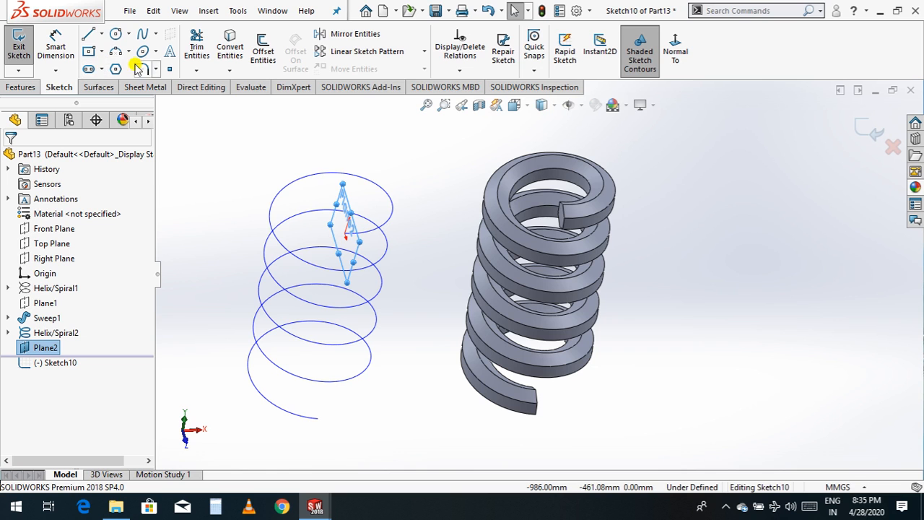
{"action": "left_click", "coordinate": [115, 34]}
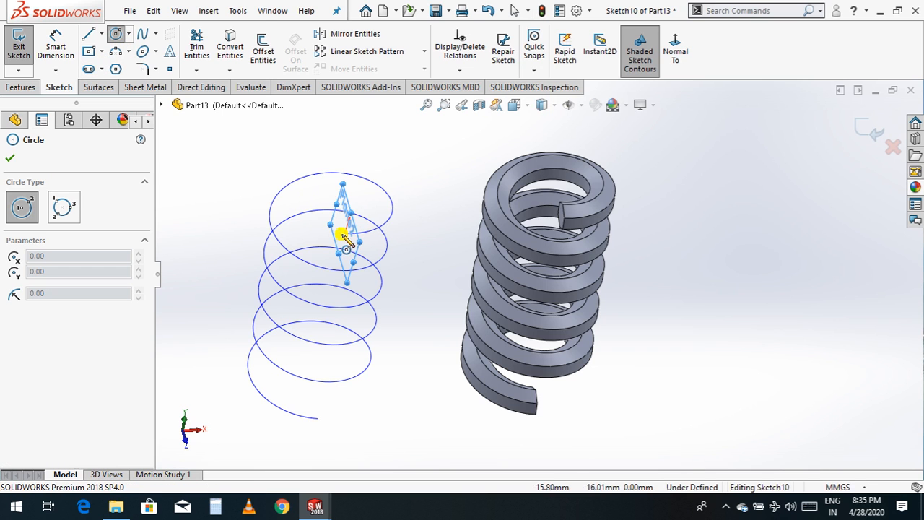
{"action": "scroll", "coordinate": [345, 237], "scroll_direction": "down", "scroll_amount": 4}
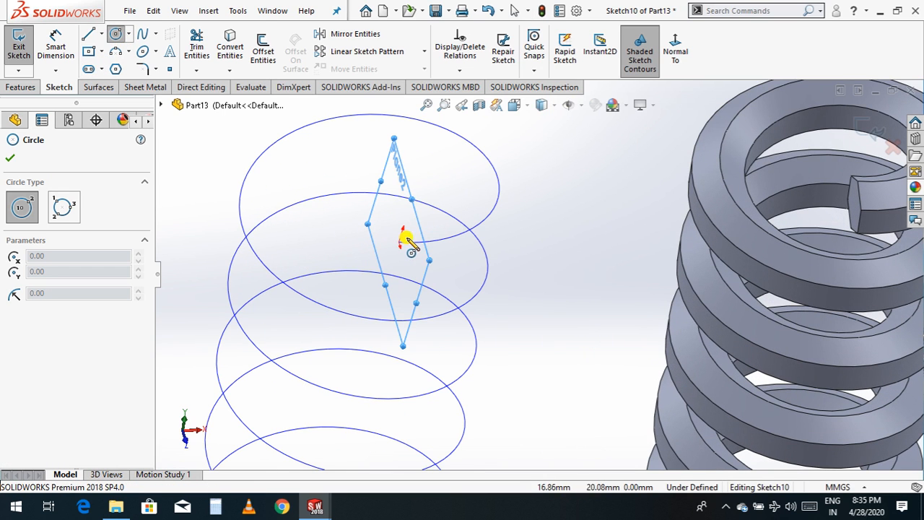
{"action": "left_click", "coordinate": [396, 241]}
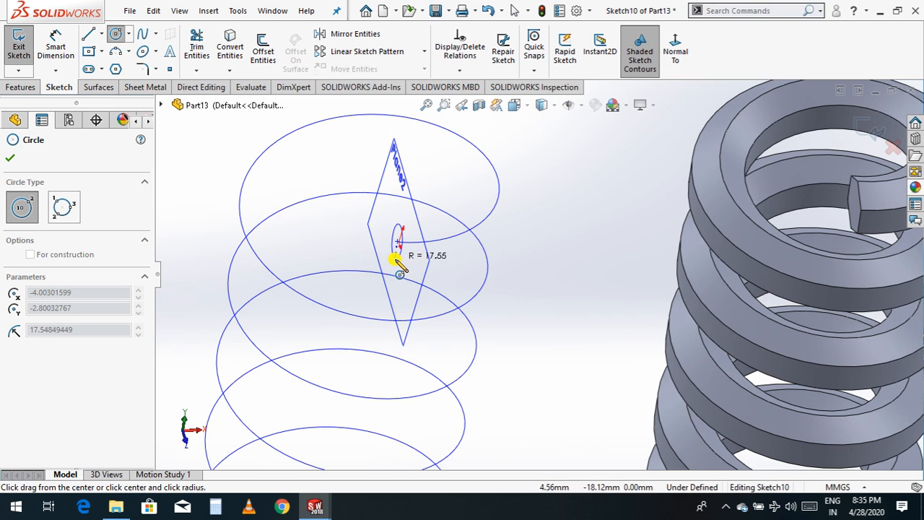
{"action": "left_click", "coordinate": [409, 277]}
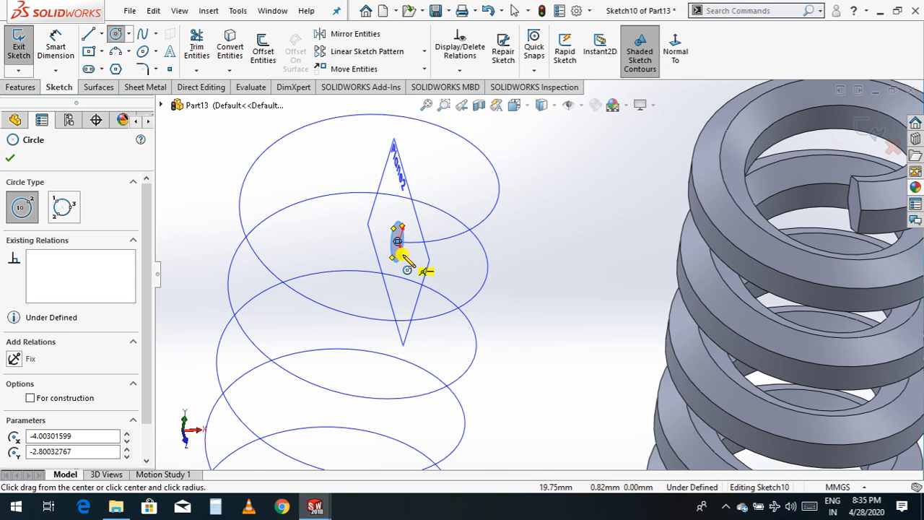
{"action": "scroll", "coordinate": [407, 258], "scroll_direction": "down", "scroll_amount": 2}
{"action": "scroll", "coordinate": [413, 253], "scroll_direction": "up", "scroll_amount": 5}
{"action": "scroll", "coordinate": [534, 297], "scroll_direction": "down", "scroll_amount": 2}
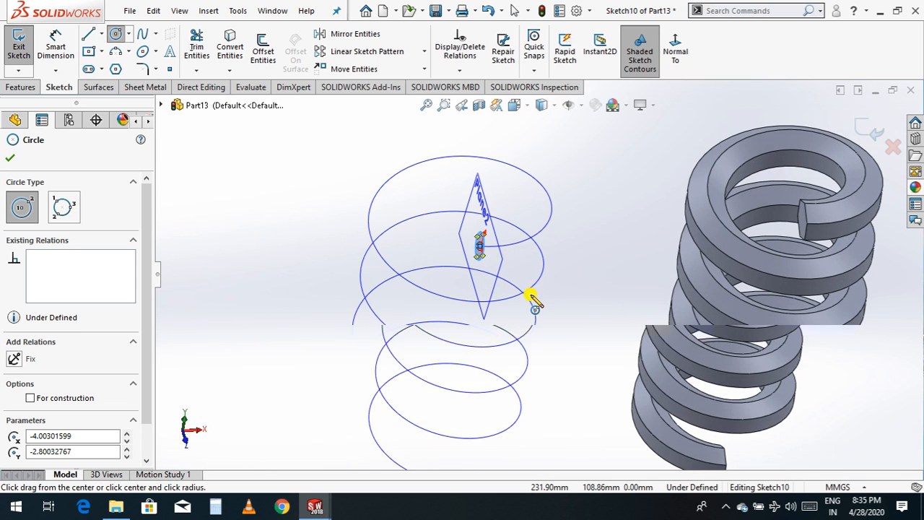
{"action": "key", "text": "Escape"}
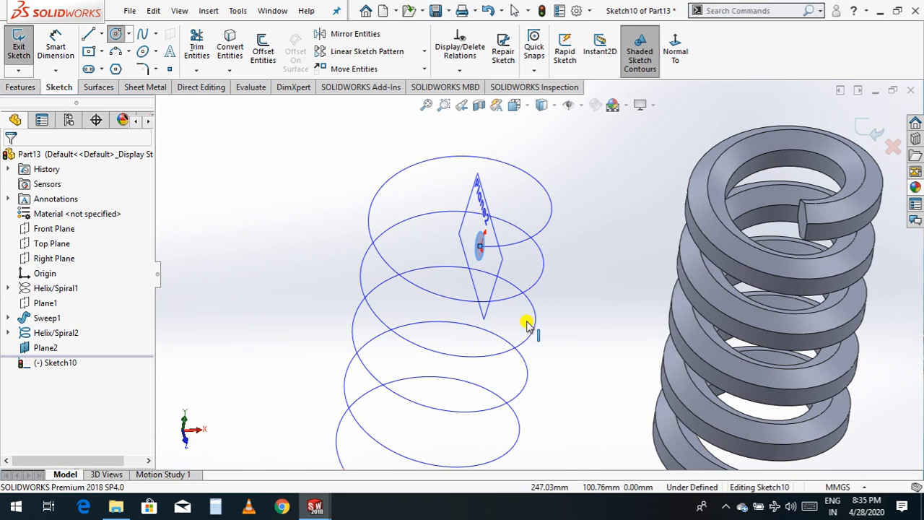
Hide the reference plane at the upper end of the second helix.
{"action": "left_click", "coordinate": [500, 270]}
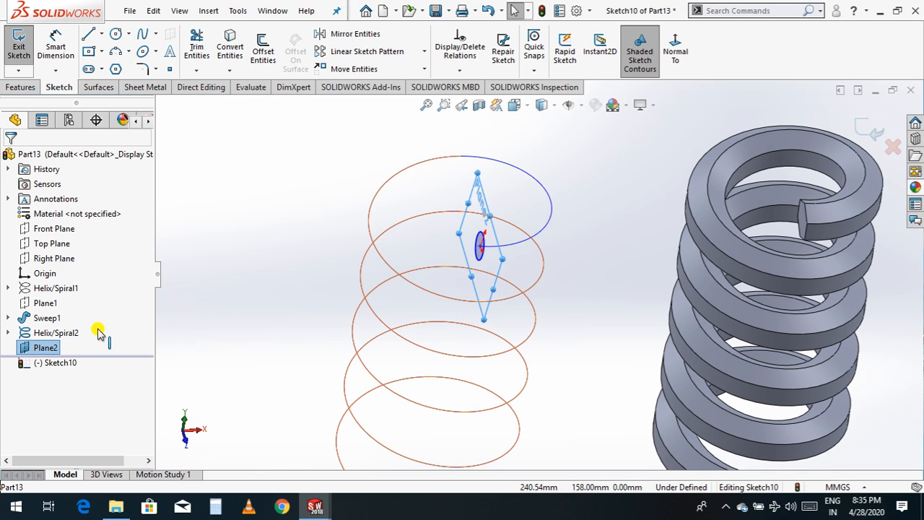
{"action": "left_click", "coordinate": [88, 333]}
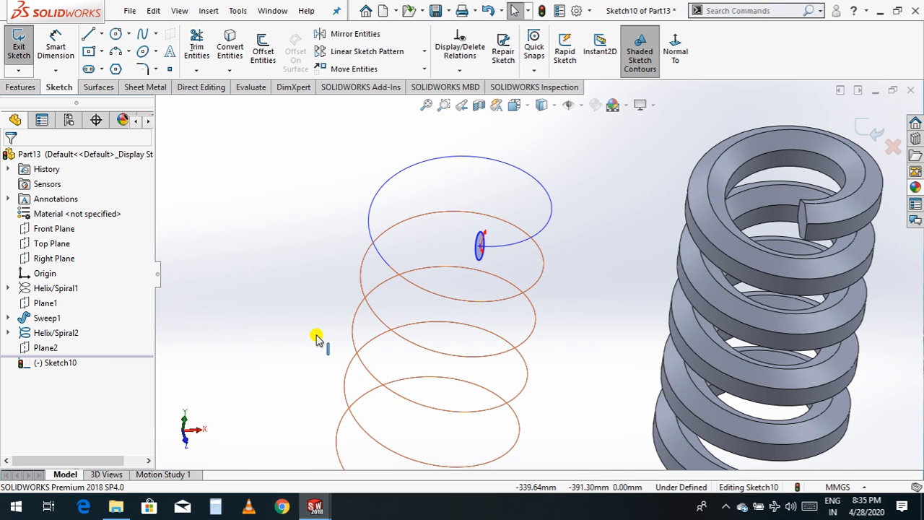
{"action": "scroll", "coordinate": [316, 340], "scroll_direction": "up", "scroll_amount": 1}
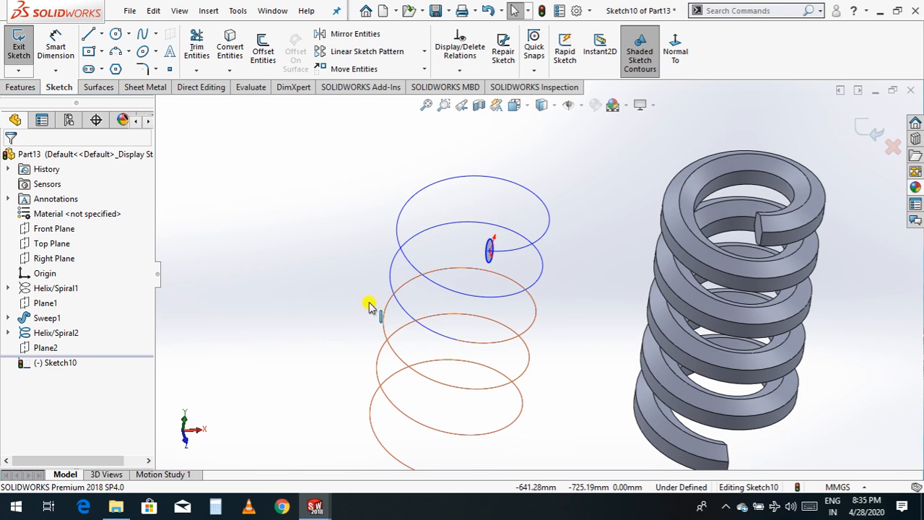
{"action": "scroll", "coordinate": [489, 266], "scroll_direction": "up", "scroll_amount": 1}
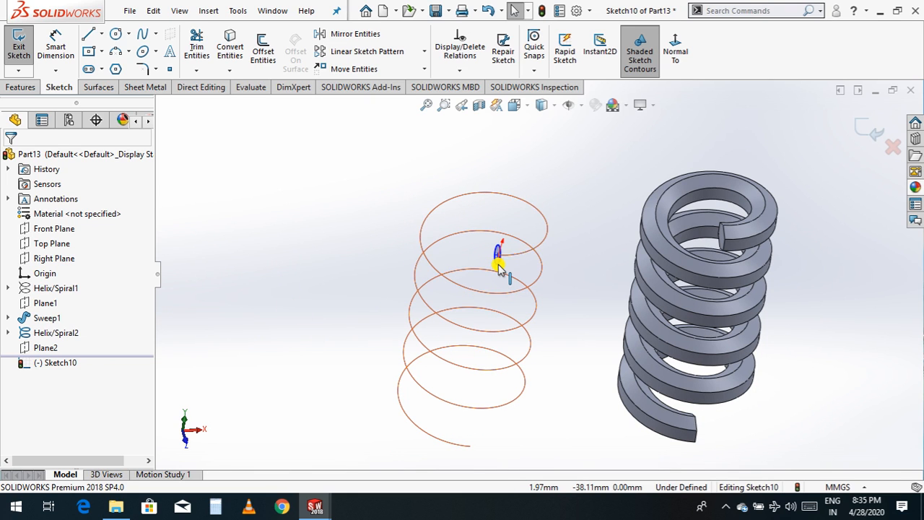
Dimension the profile circle's diameter at 70 mm.
{"action": "left_click", "coordinate": [498, 264]}
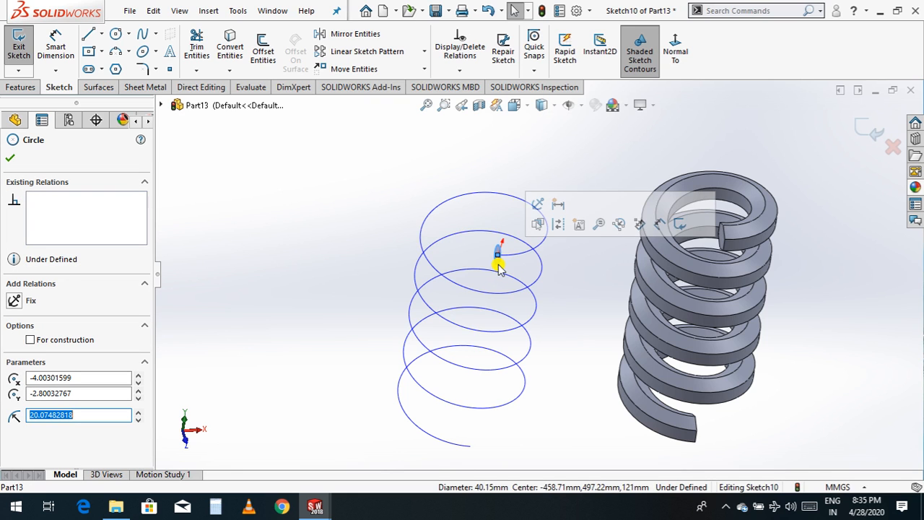
{"action": "left_click", "coordinate": [660, 224]}
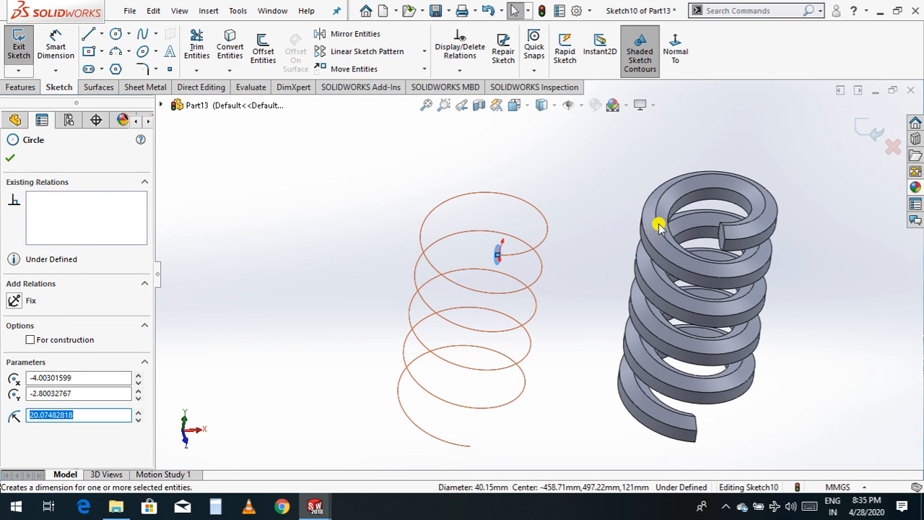
{"action": "left_click", "coordinate": [498, 265]}
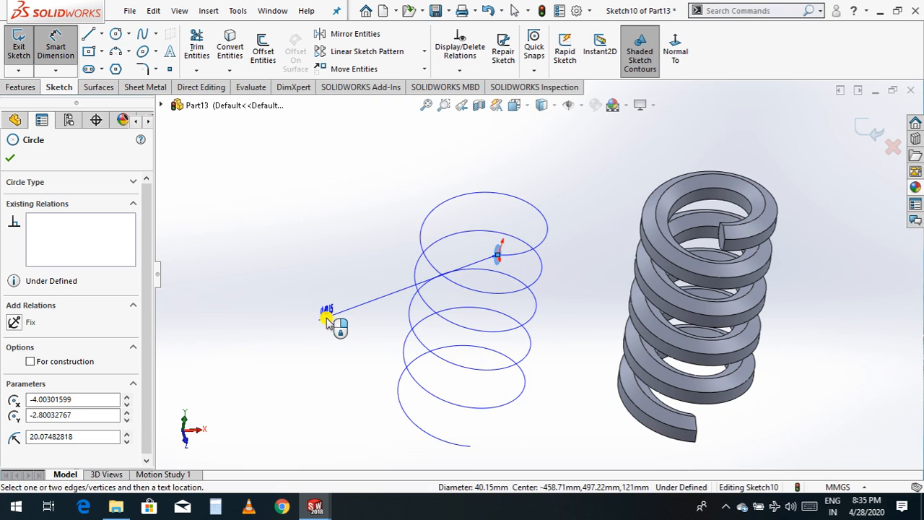
{"action": "key", "text": "Escape"}
{"action": "left_click", "coordinate": [326, 317]}
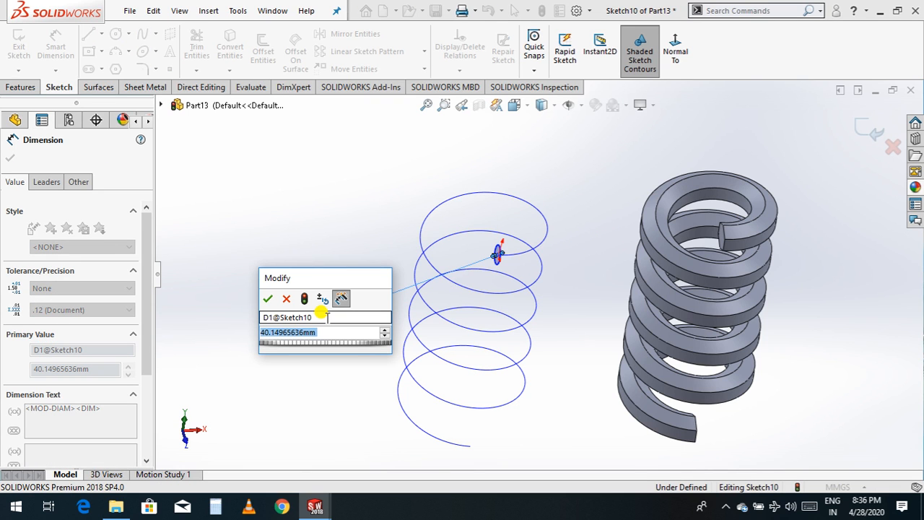
{"action": "type", "text": "10"}
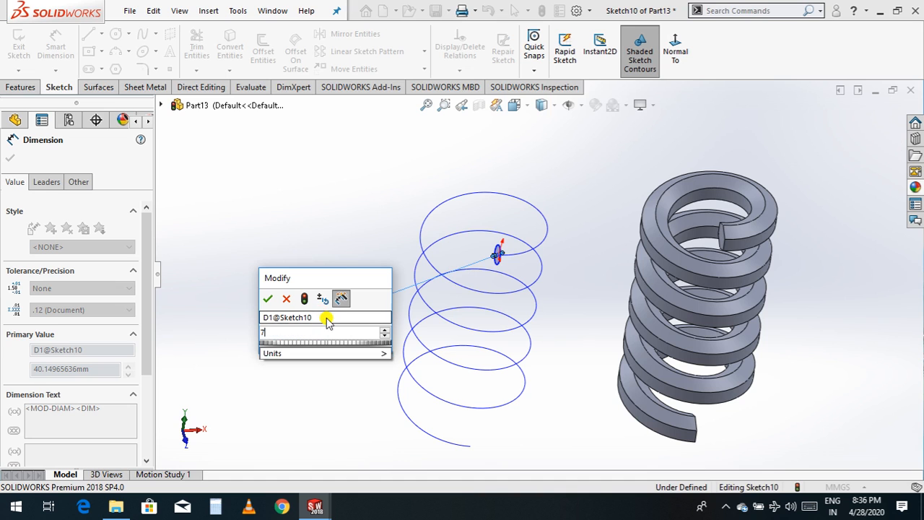
{"action": "key", "text": "Return"}
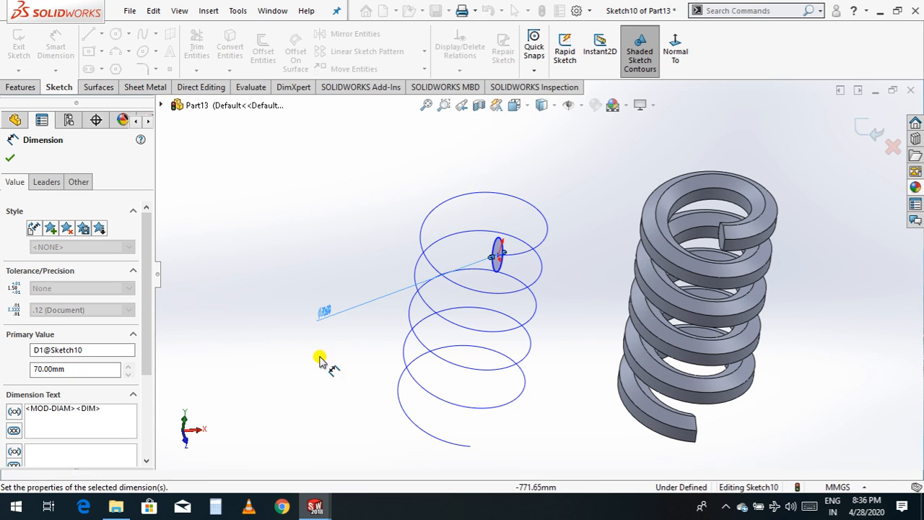
{"action": "left_click", "coordinate": [10, 158]}
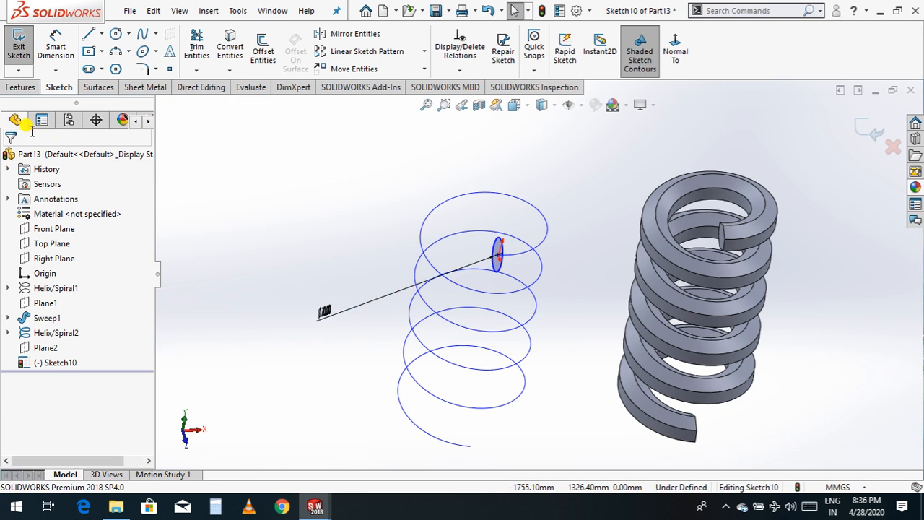
Sweep the 70 mm circular profile along the second helix to form a solid round-wire spring.
{"action": "left_click", "coordinate": [20, 87]}
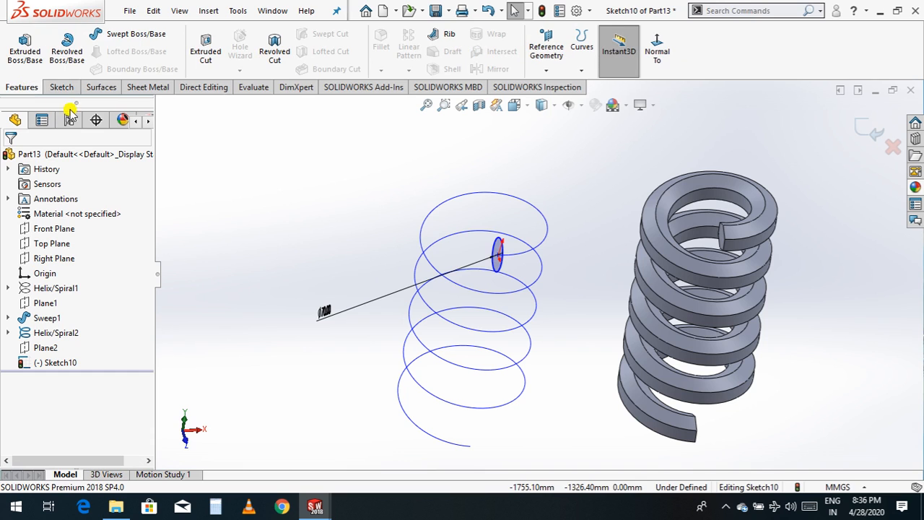
{"action": "left_click", "coordinate": [129, 34]}
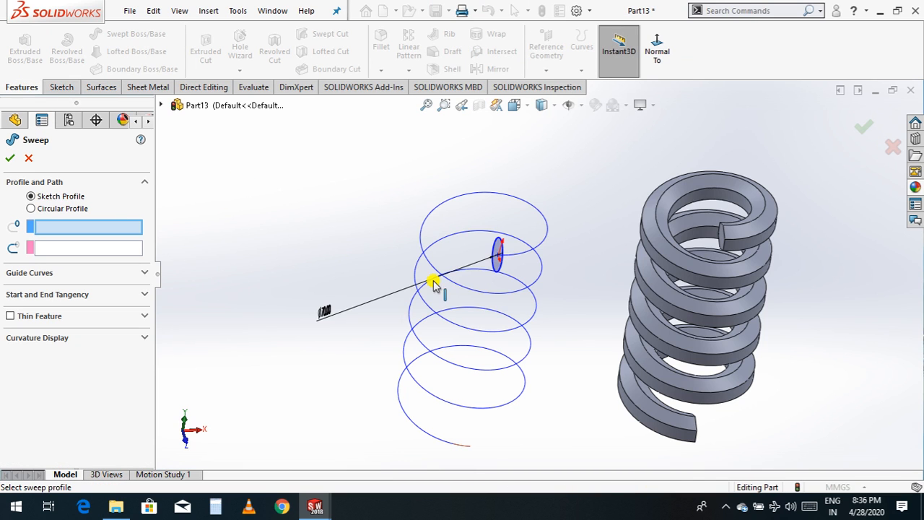
{"action": "left_click", "coordinate": [500, 266]}
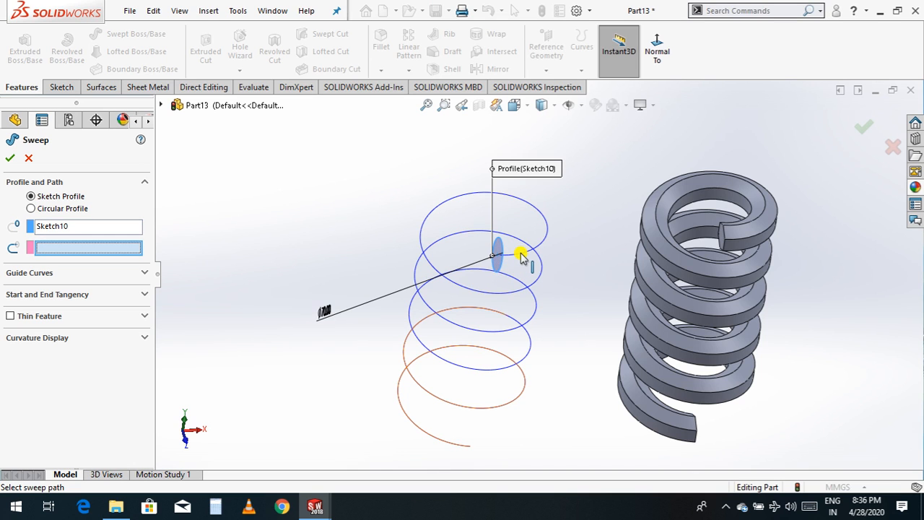
{"action": "left_click", "coordinate": [522, 258]}
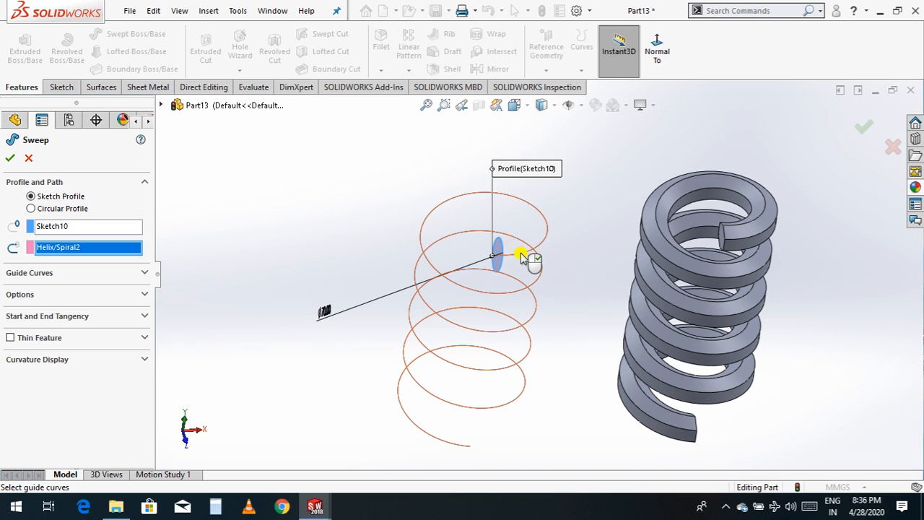
{"action": "left_click", "coordinate": [10, 159]}
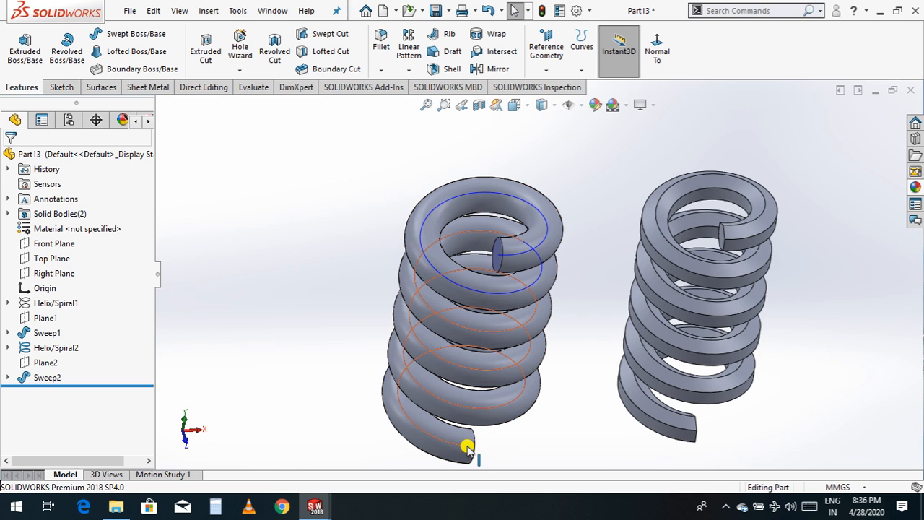
Hide the helix curve running through the round-wire spring.
{"action": "left_click", "coordinate": [278, 370]}
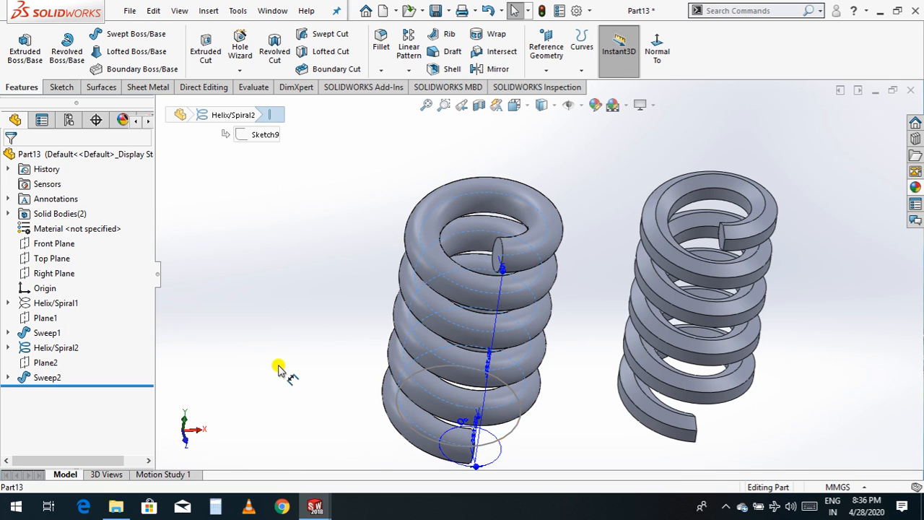
{"action": "left_click", "coordinate": [278, 369]}
{"action": "left_click", "coordinate": [348, 430]}
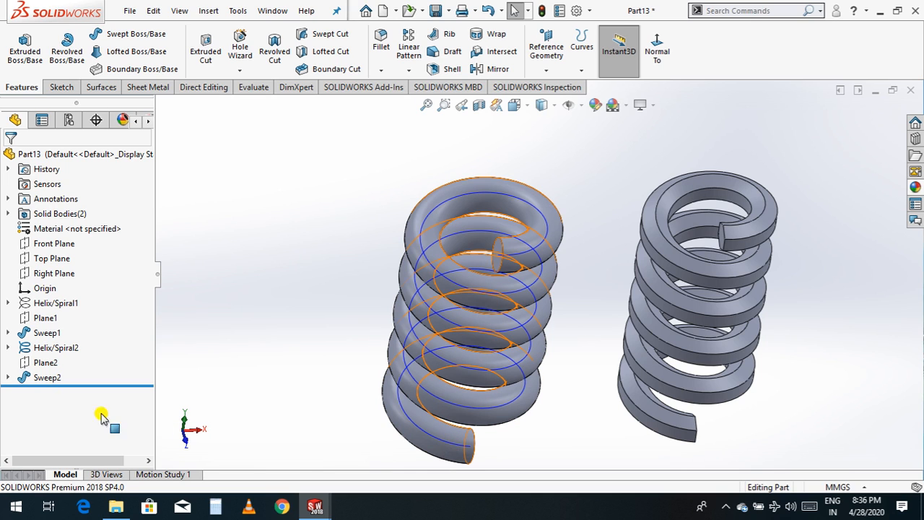
{"action": "left_click_drag", "start_coordinate": [35, 366], "coordinate": [73, 352]}
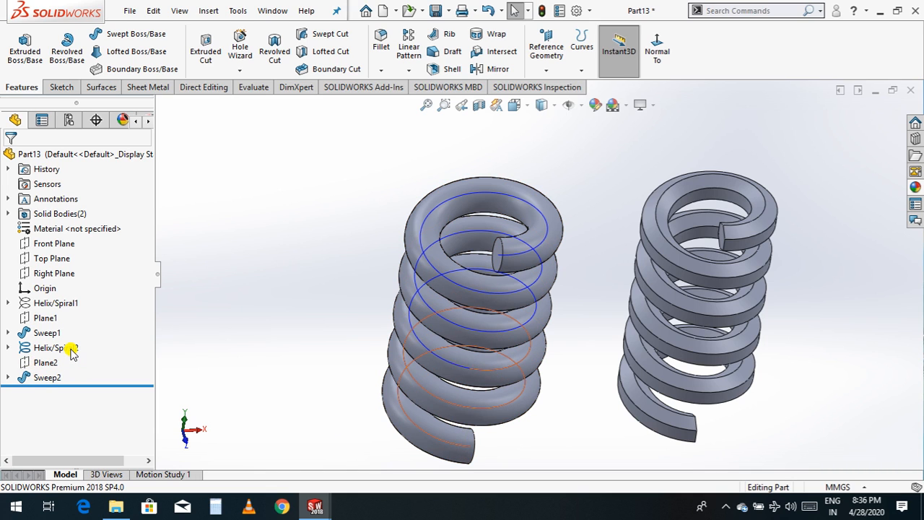
{"action": "left_click", "coordinate": [71, 348]}
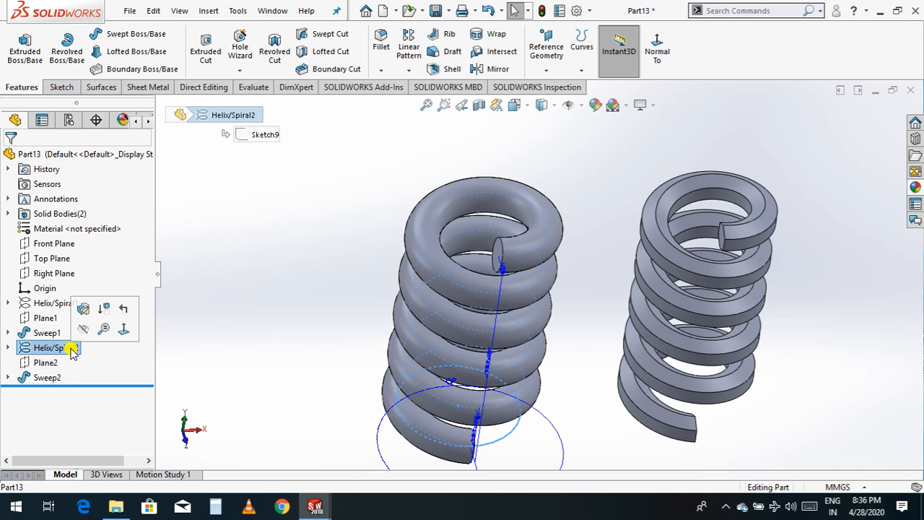
{"action": "left_click", "coordinate": [85, 326]}
{"action": "scroll", "coordinate": [215, 296], "scroll_direction": "up", "scroll_amount": 3}
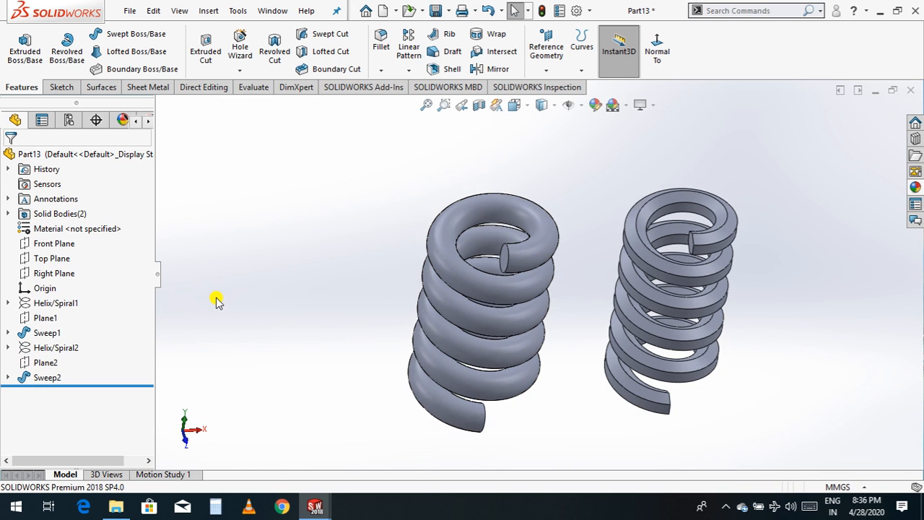
Inspect both finished springs from other sides, close their part and start a new blank part.
{"action": "right_click", "coordinate": [274, 315]}
{"action": "left_click", "coordinate": [334, 372]}
{"action": "left_click_drag", "start_coordinate": [325, 383], "coordinate": [650, 357]}
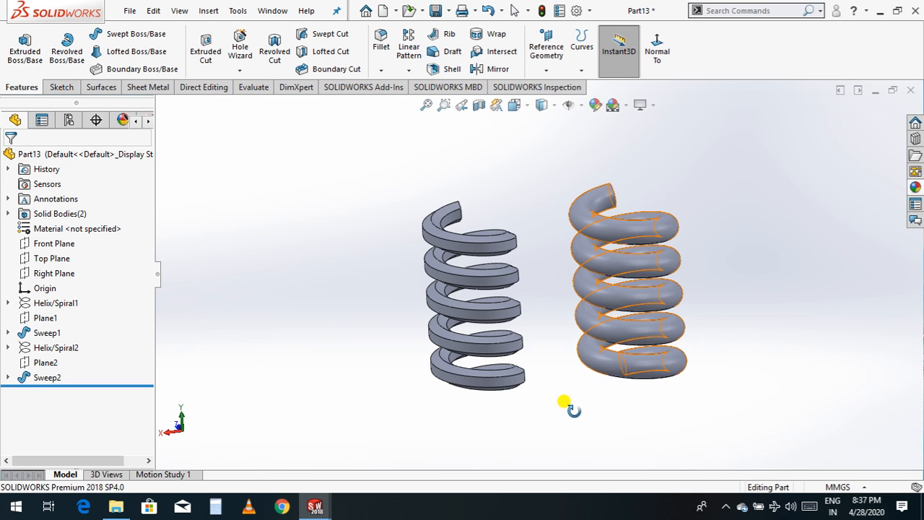
{"action": "left_click_drag", "start_coordinate": [566, 406], "coordinate": [525, 444]}
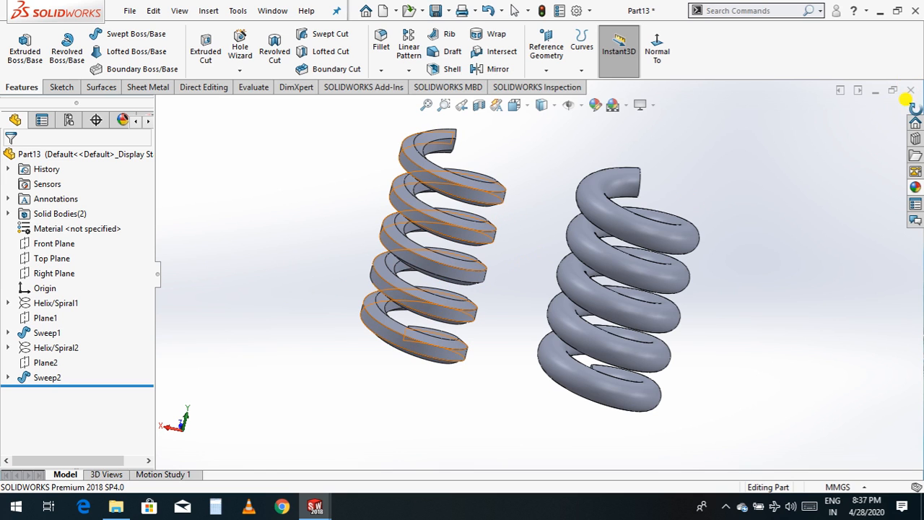
{"action": "key", "text": "z"}
{"action": "left_click", "coordinate": [912, 92]}
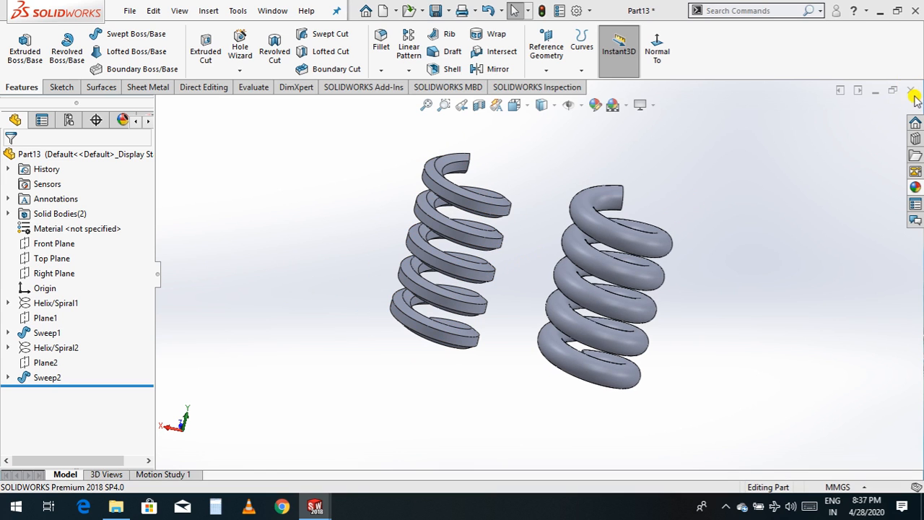
{"action": "left_click", "coordinate": [462, 269]}
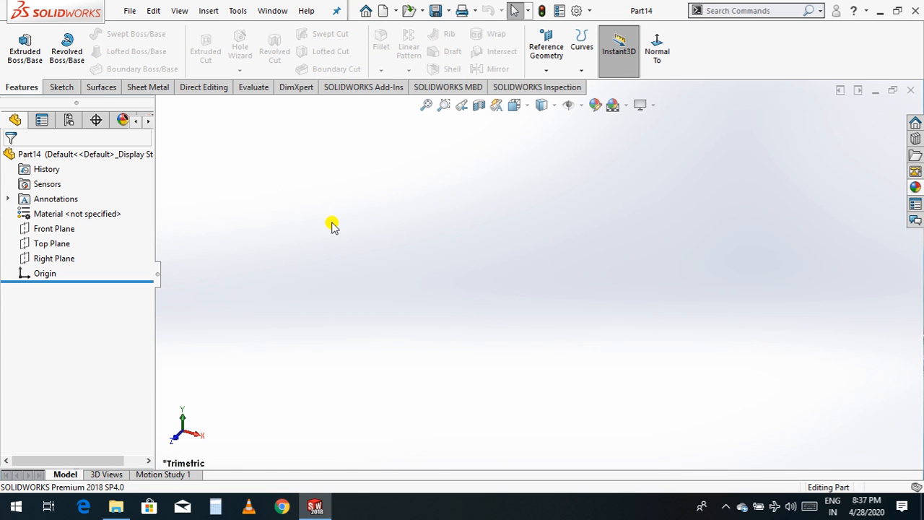
Sketch a circle of about 44 mm radius on the Top Plane, centred on the origin.
{"action": "left_click", "coordinate": [48, 246]}
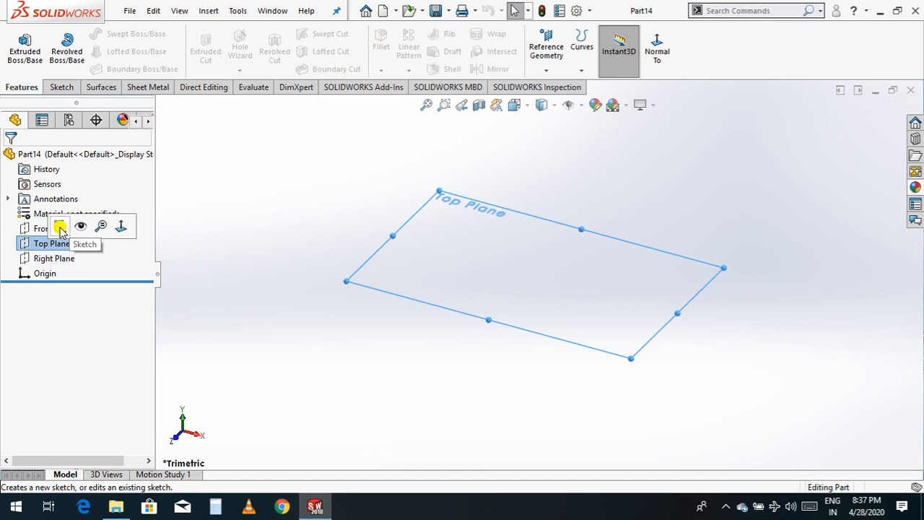
{"action": "left_click", "coordinate": [63, 228]}
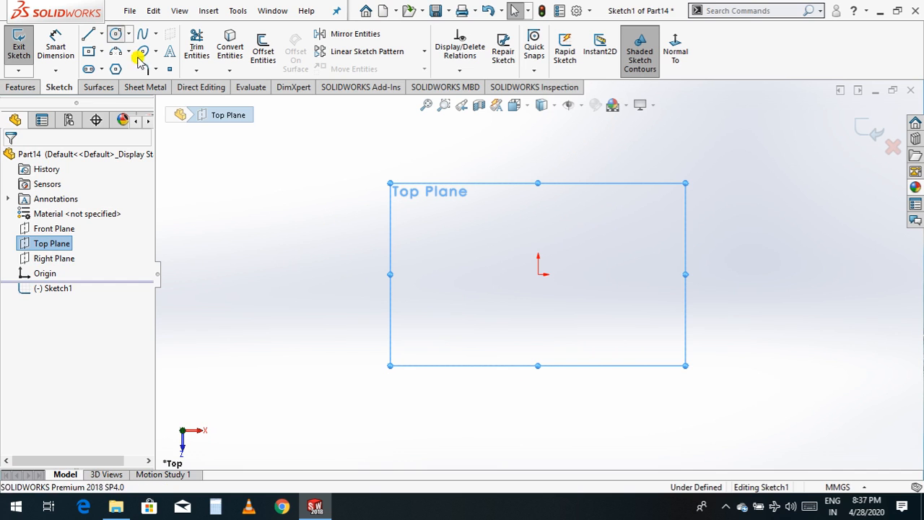
{"action": "left_click", "coordinate": [117, 35]}
{"action": "left_click", "coordinate": [539, 274]}
{"action": "left_click", "coordinate": [533, 348]}
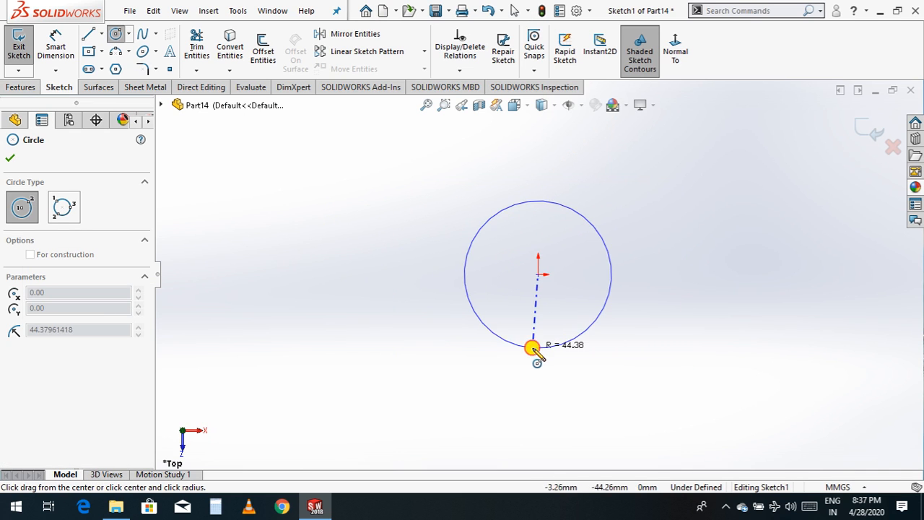
Dimension the base circle's diameter at 250 mm.
{"action": "left_click", "coordinate": [63, 45]}
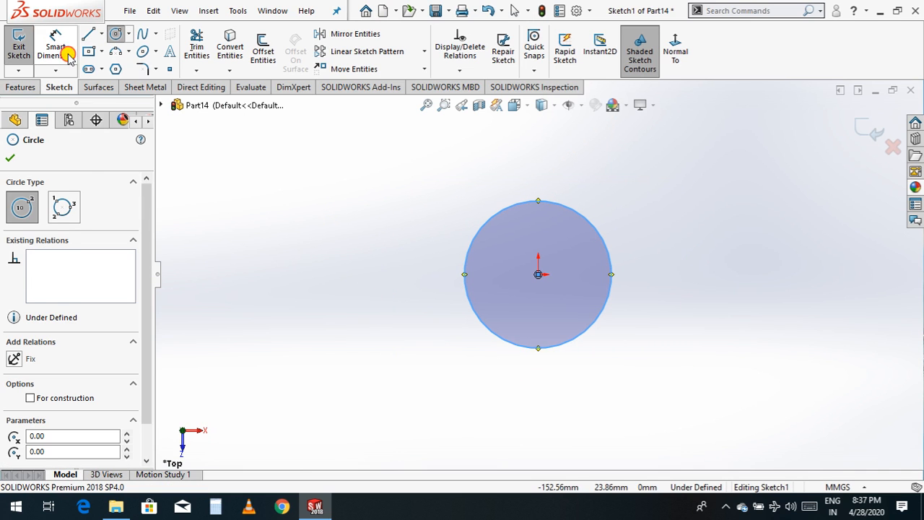
{"action": "left_click", "coordinate": [570, 343]}
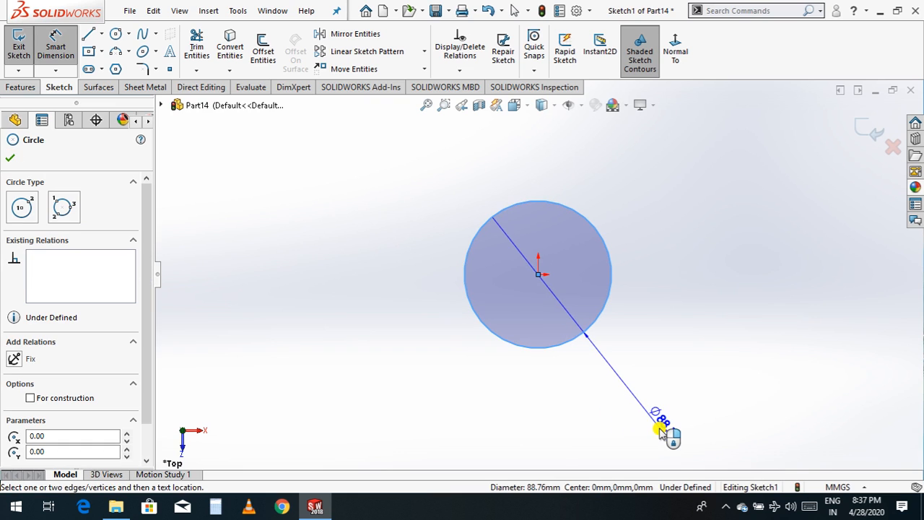
{"action": "left_click", "coordinate": [659, 430]}
{"action": "type", "text": "2"}
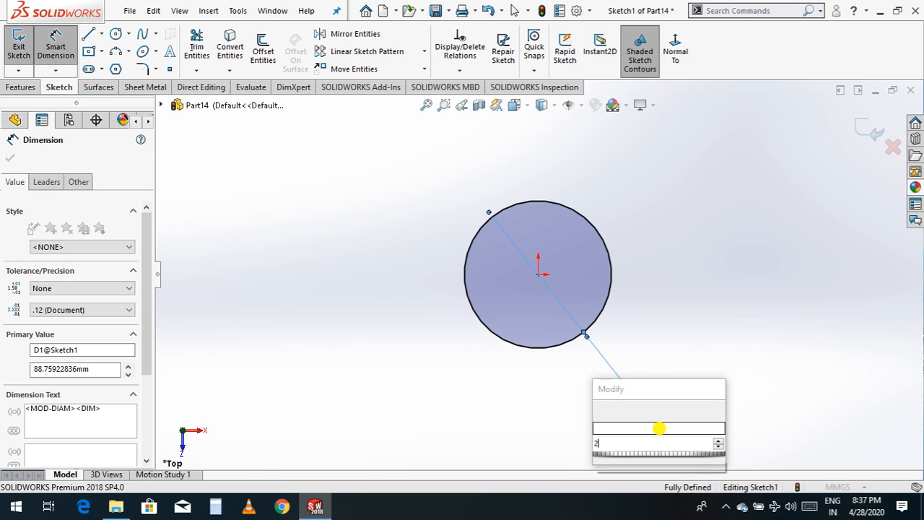
{"action": "type", "text": "50"}
{"action": "key", "text": "Return"}
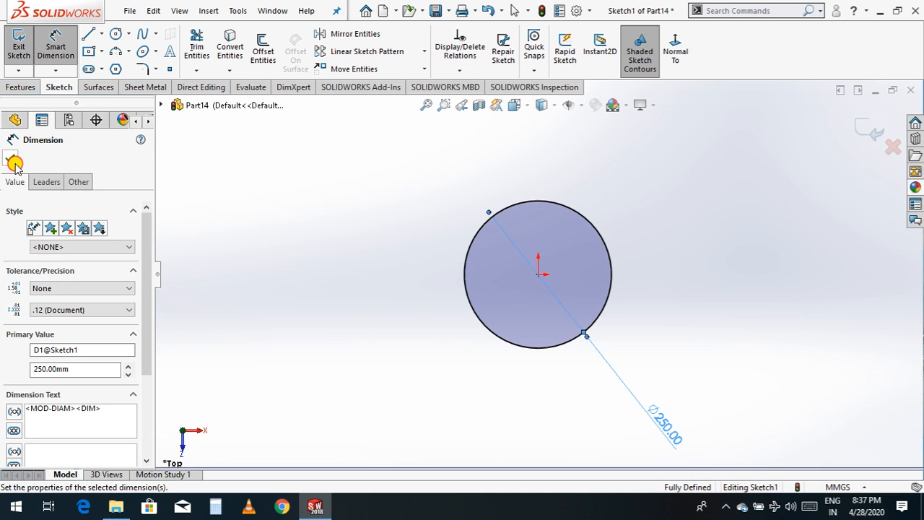
{"action": "left_click", "coordinate": [14, 163]}
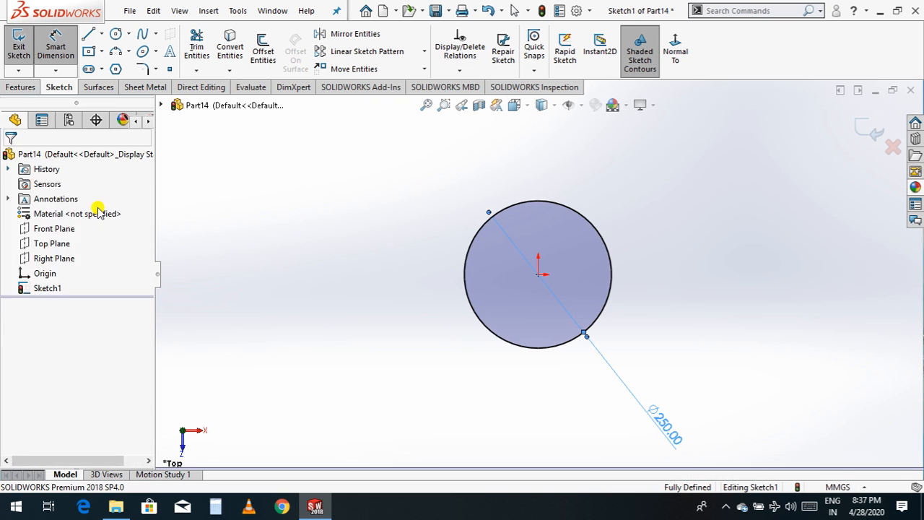
Start a Helix/Spiral from the base circle, defined by height and pitch, with variable pitch.
{"action": "left_click", "coordinate": [20, 88]}
{"action": "left_click", "coordinate": [582, 50]}
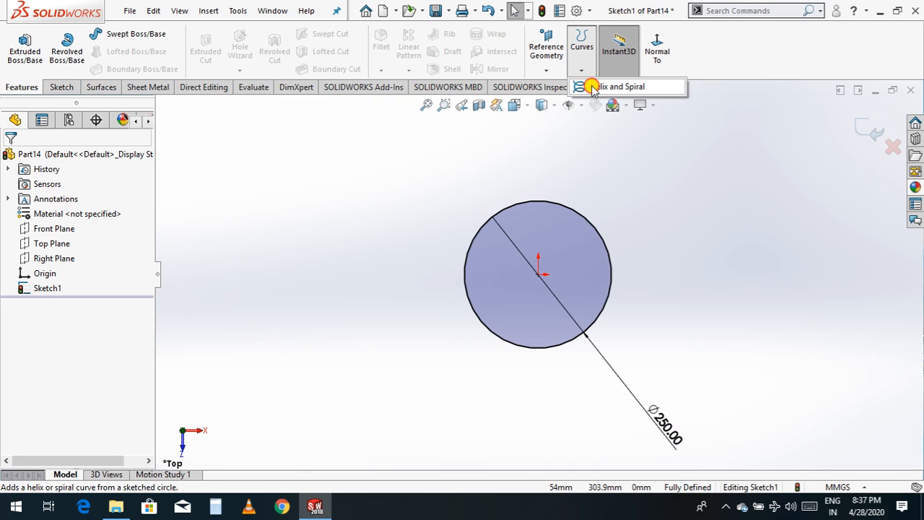
{"action": "left_click", "coordinate": [592, 87]}
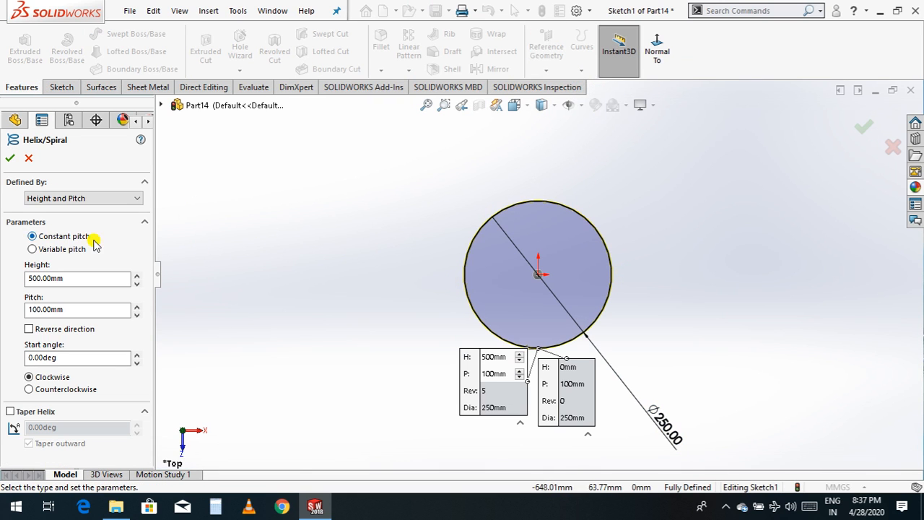
{"action": "left_click", "coordinate": [66, 252]}
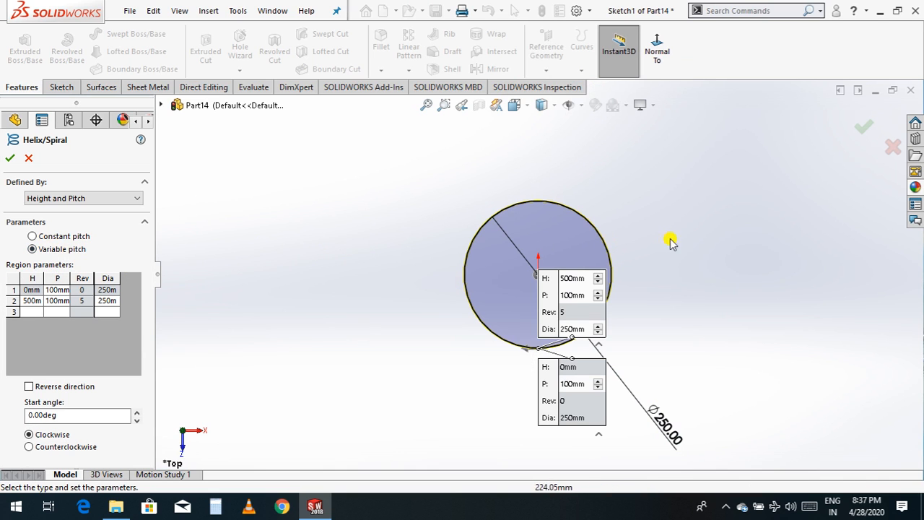
{"action": "left_click_drag", "start_coordinate": [590, 304], "coordinate": [296, 296]}
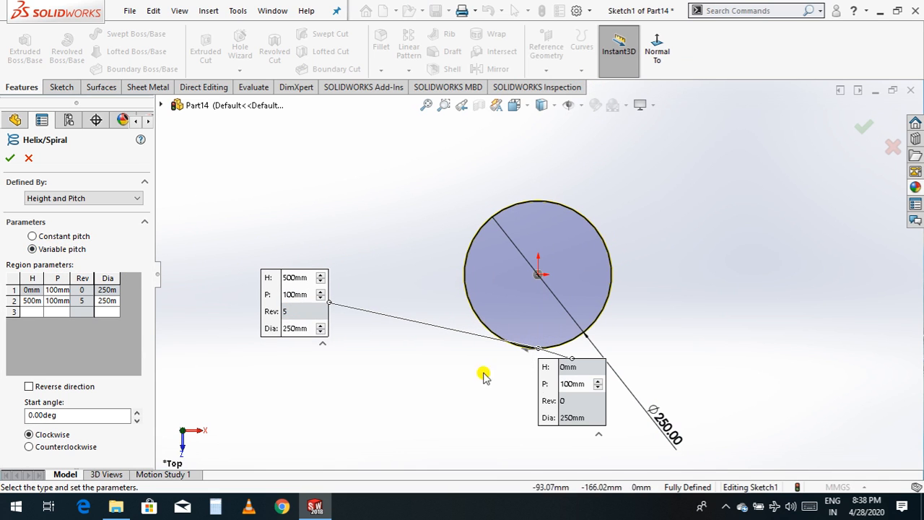
{"action": "right_click", "coordinate": [674, 314]}
{"action": "mouse_move", "coordinate": [722, 389]}
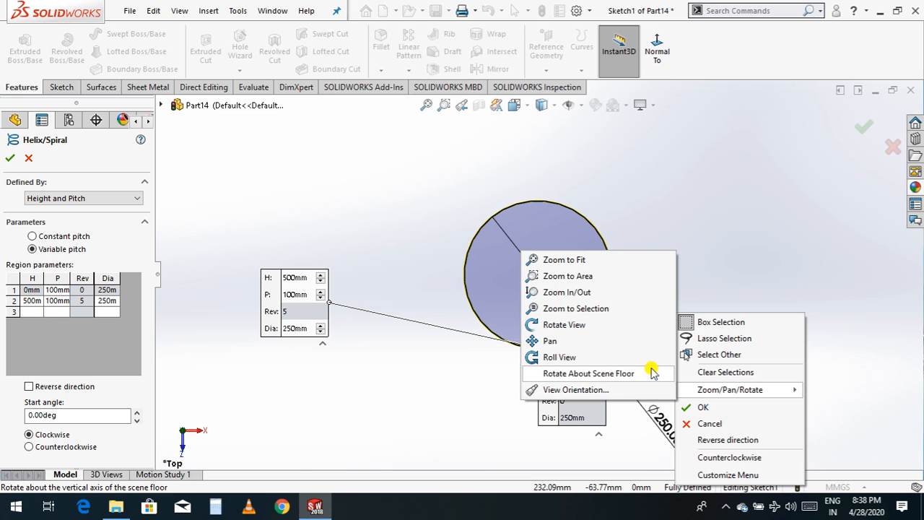
{"action": "left_click", "coordinate": [619, 324]}
{"action": "left_click_drag", "start_coordinate": [723, 345], "coordinate": [701, 245]}
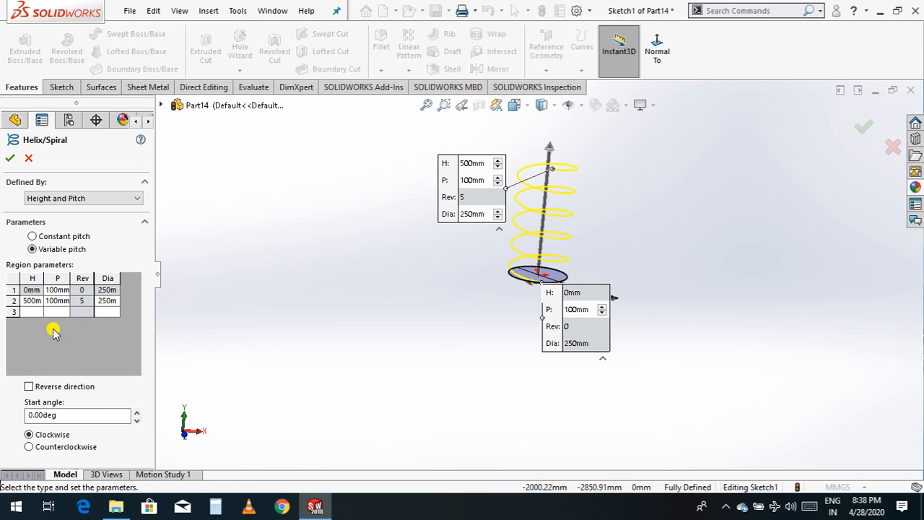
{"action": "left_click_drag", "start_coordinate": [574, 346], "coordinate": [696, 412]}
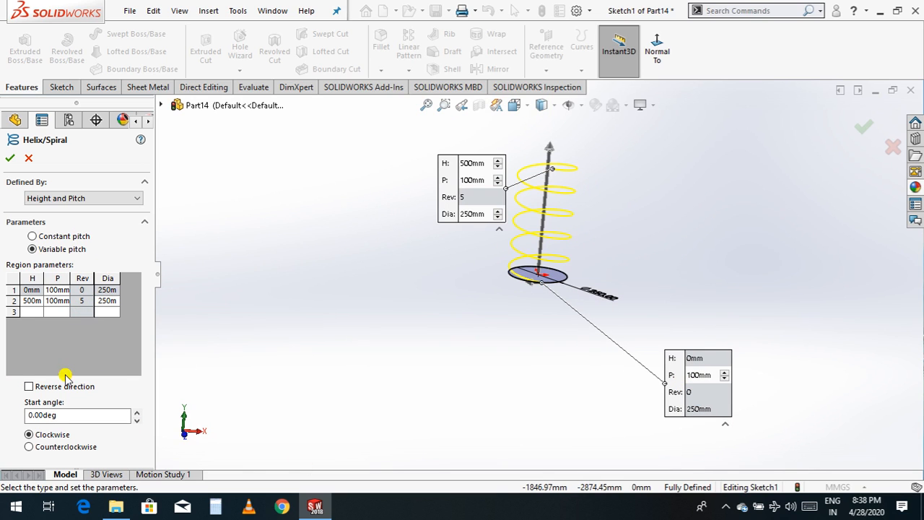
{"action": "left_click", "coordinate": [29, 386]}
{"action": "left_click", "coordinate": [46, 387]}
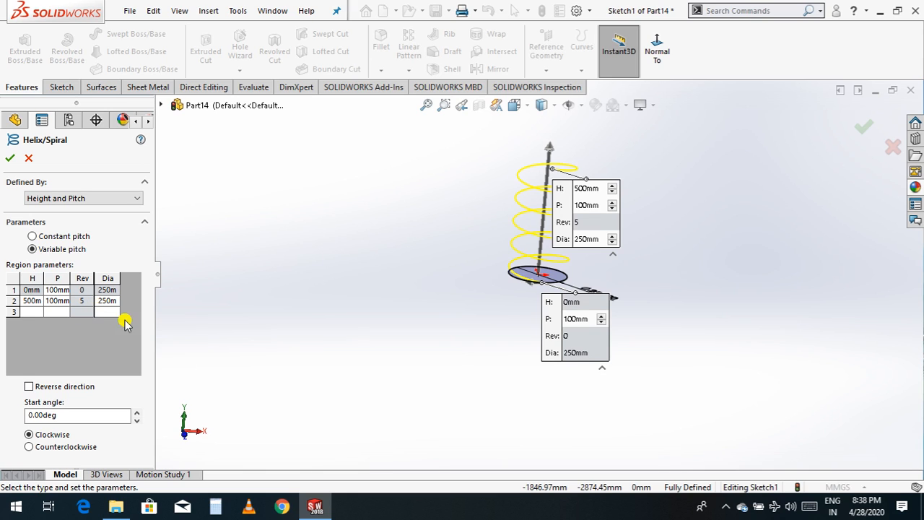
Set the helix diameter at the 500 mm height to 100 mm so that the coil tapers upwards.
{"action": "left_click", "coordinate": [110, 302]}
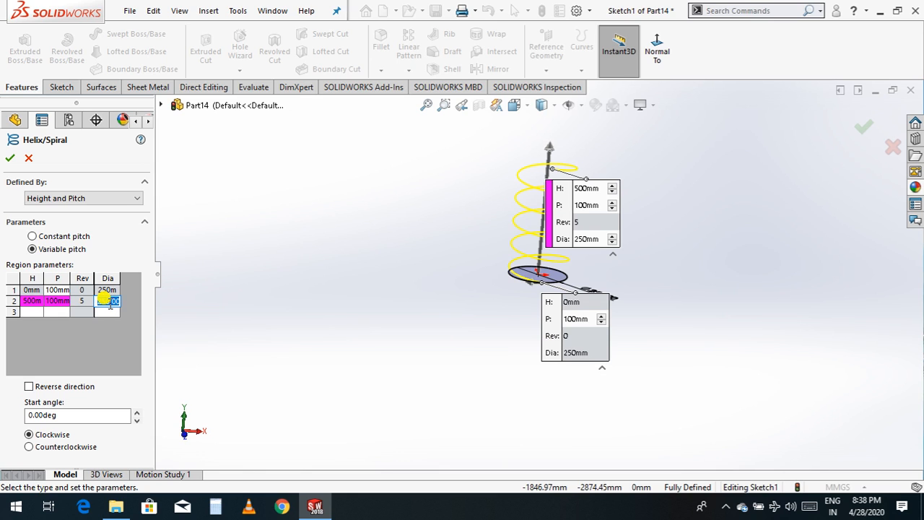
{"action": "type", "text": "100"}
{"action": "key", "text": "Tab"}
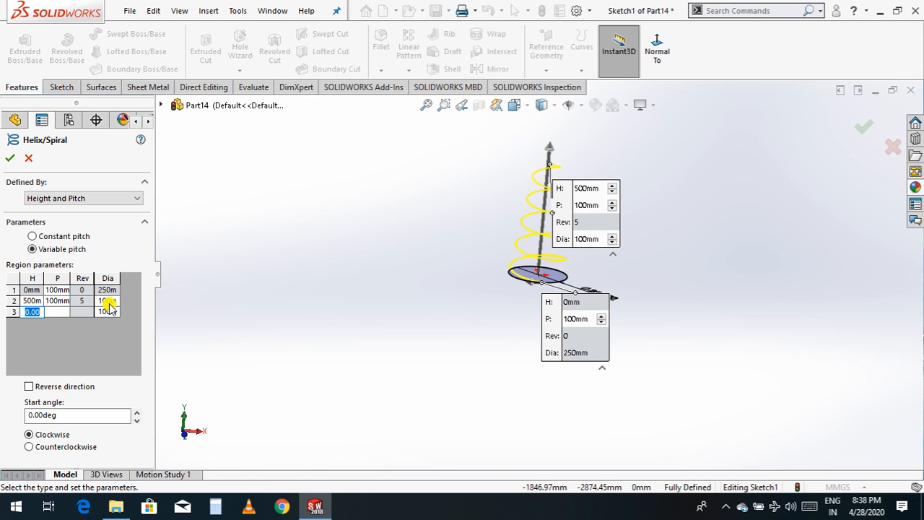
{"action": "scroll", "coordinate": [531, 172], "scroll_direction": "down", "scroll_amount": 3}
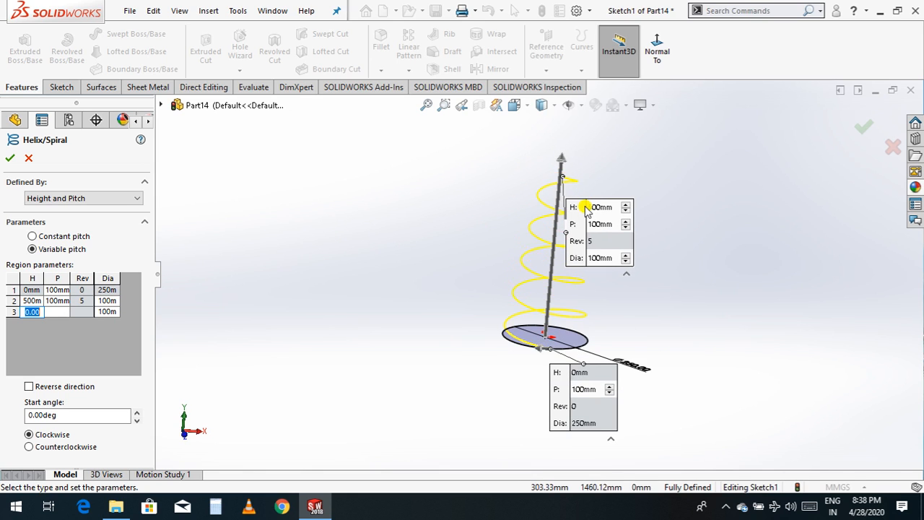
{"action": "left_click_drag", "start_coordinate": [570, 241], "coordinate": [686, 232]}
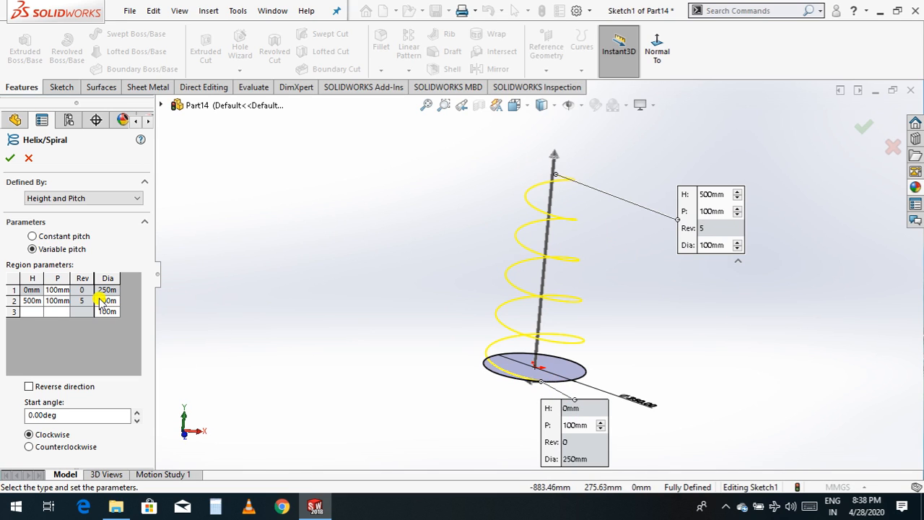
Set the pitch at the 500 mm height to 50 mm and create the tapered helix.
{"action": "left_click", "coordinate": [59, 301]}
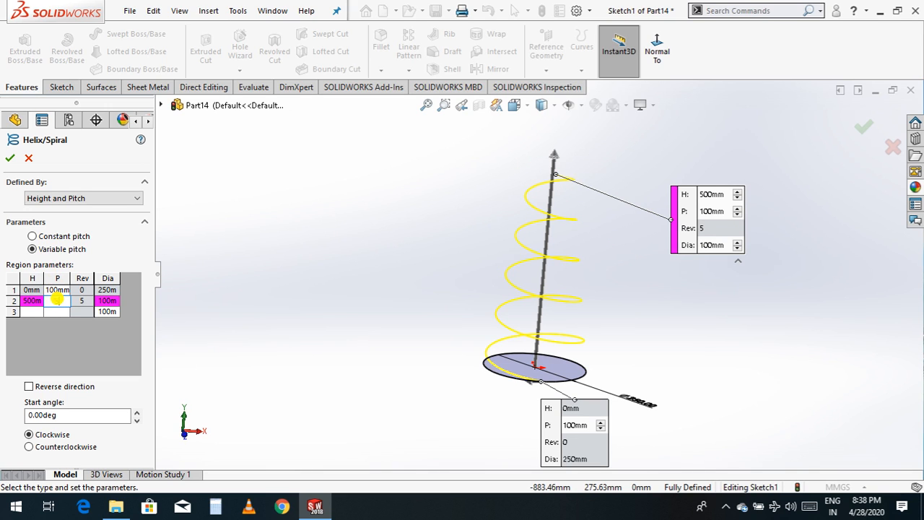
{"action": "type", "text": "50mm"}
{"action": "key", "text": "Tab"}
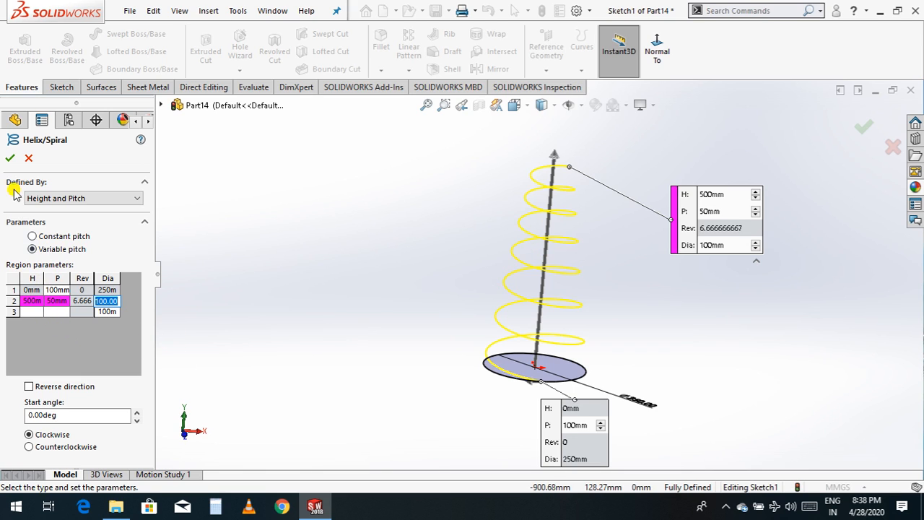
{"action": "left_click", "coordinate": [10, 158]}
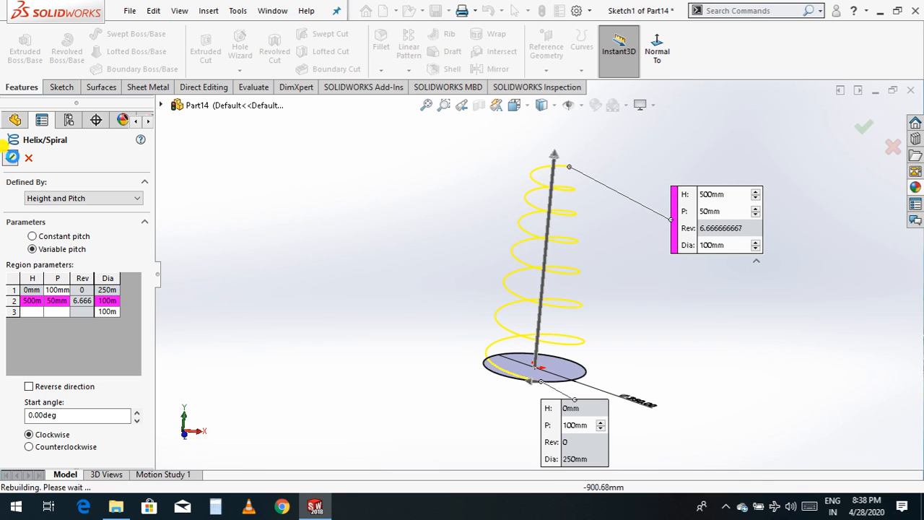
{"action": "left_click", "coordinate": [239, 275]}
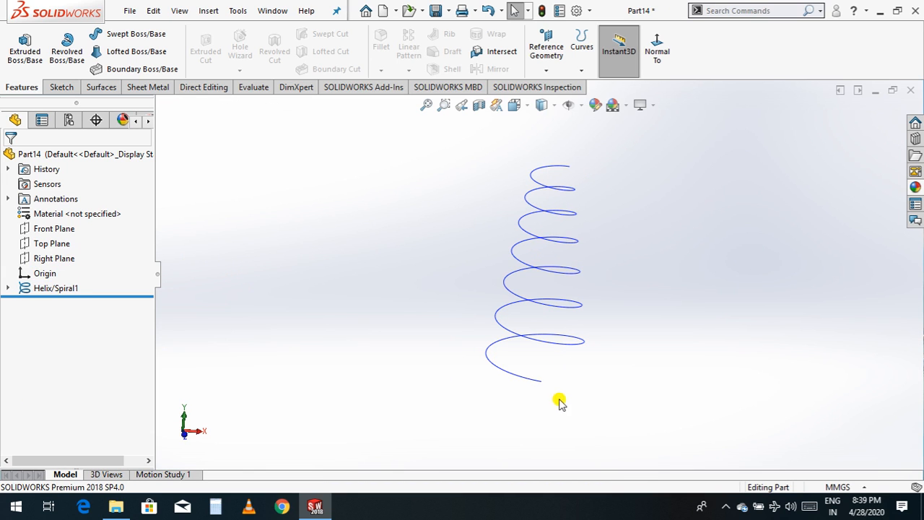
Create a reference plane through the helix's lower endpoint, parallel to the Right Plane.
{"action": "left_click", "coordinate": [547, 72]}
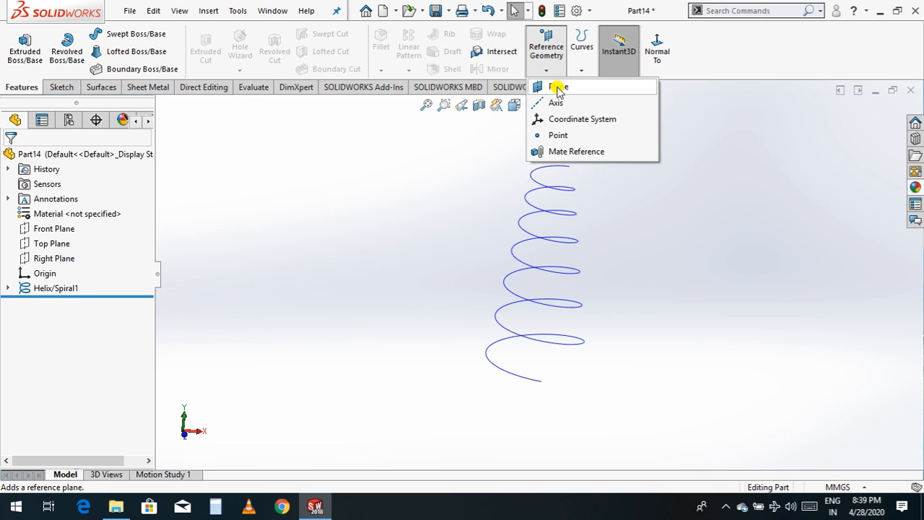
{"action": "left_click", "coordinate": [559, 87]}
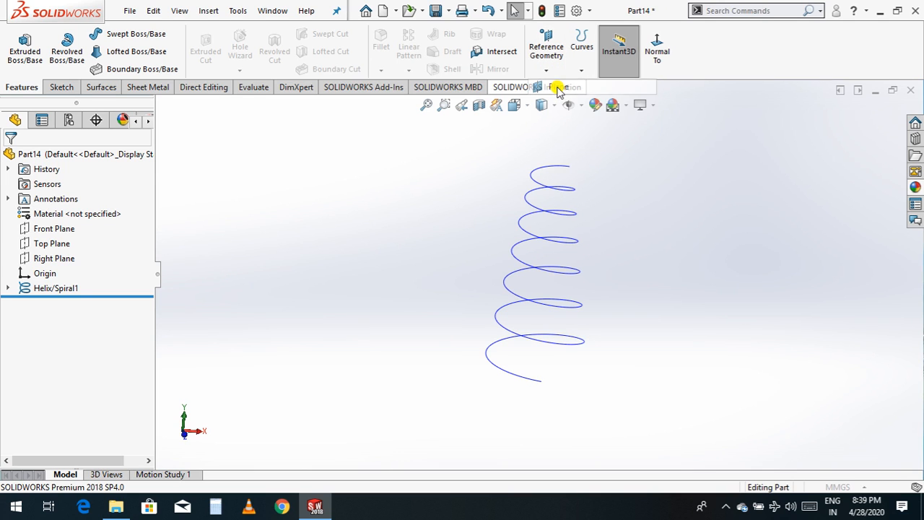
{"action": "left_click", "coordinate": [540, 383]}
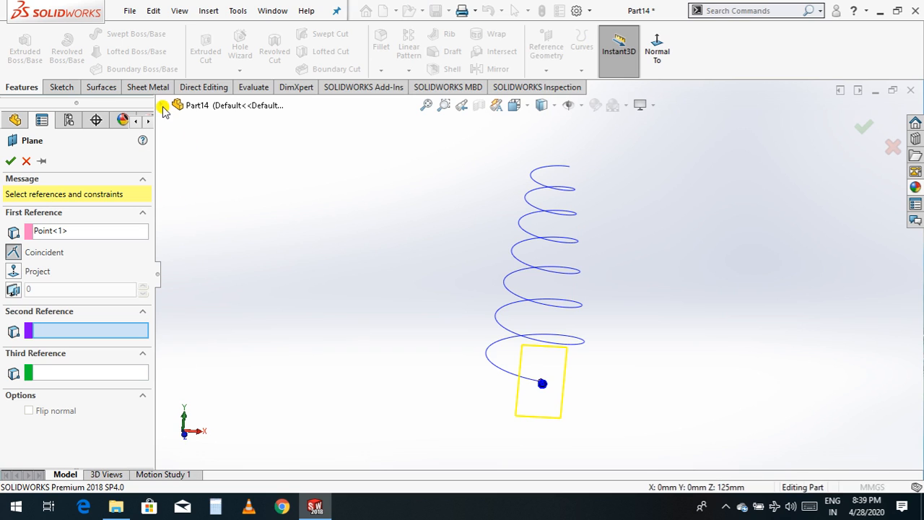
{"action": "left_click", "coordinate": [161, 105]}
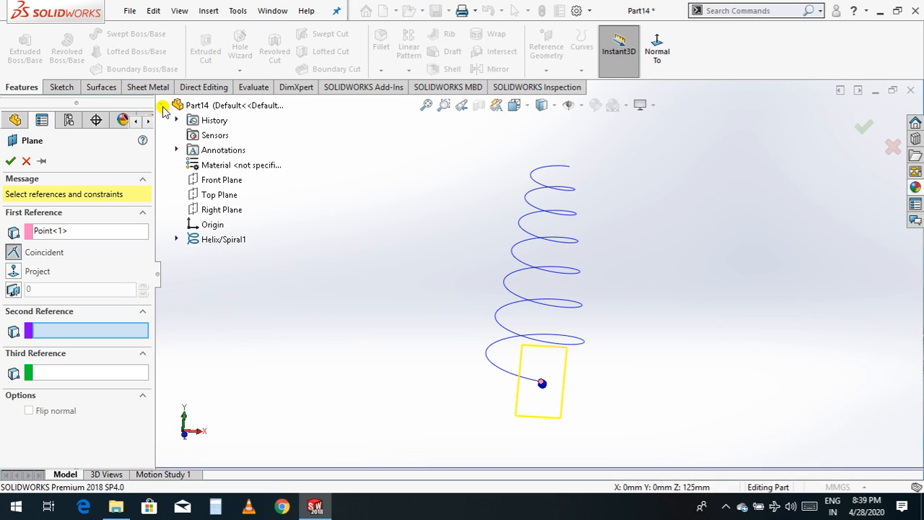
{"action": "left_click", "coordinate": [216, 211]}
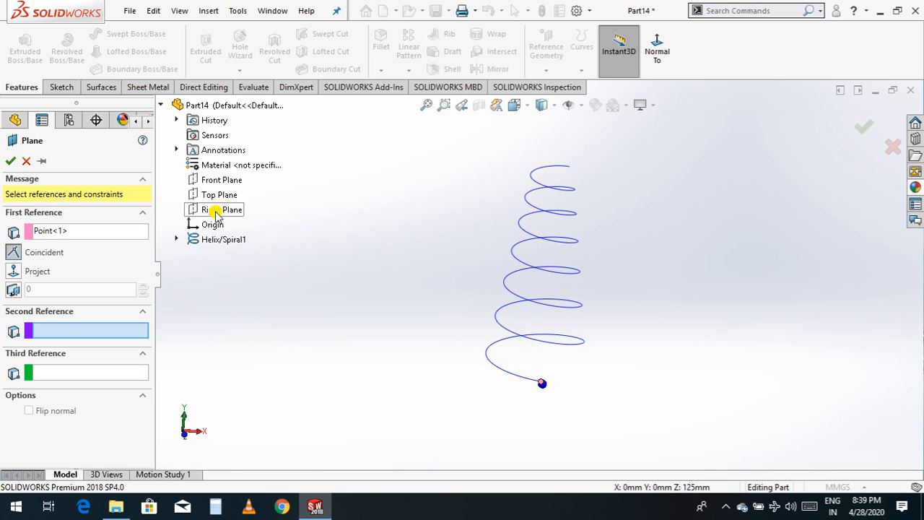
{"action": "left_click", "coordinate": [11, 161]}
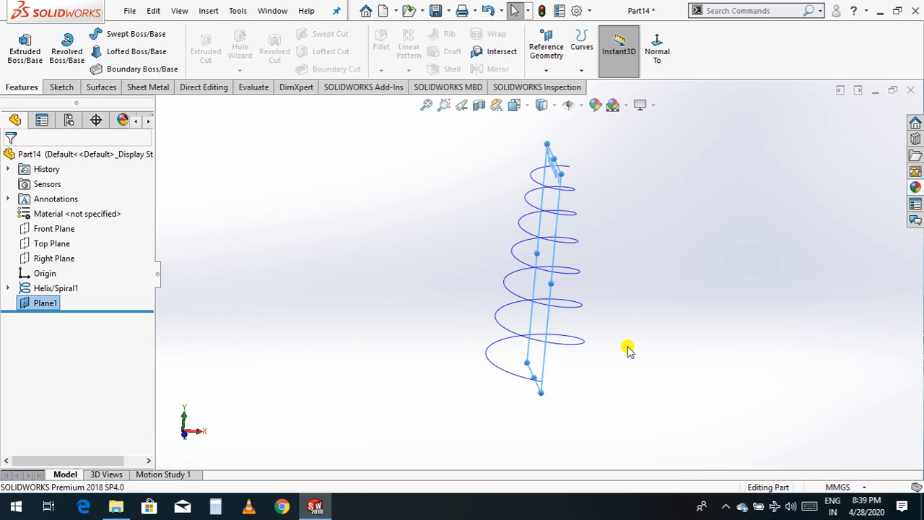
Sketch a center rectangle of about 35 by 29 mm on the new plane, centred on the helix's lower endpoint.
{"action": "right_click", "coordinate": [628, 350]}
{"action": "mouse_move", "coordinate": [693, 360]}
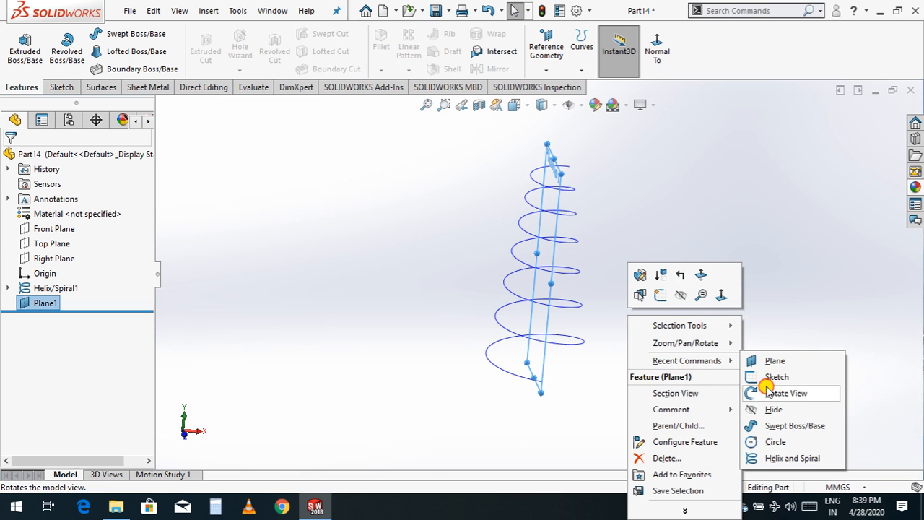
{"action": "left_click", "coordinate": [766, 390]}
{"action": "left_click_drag", "start_coordinate": [738, 397], "coordinate": [639, 429]}
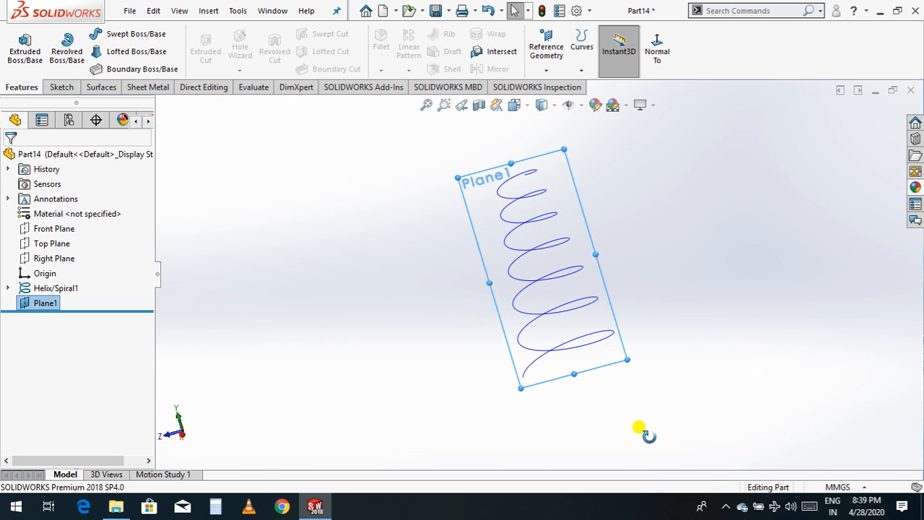
{"action": "left_click", "coordinate": [61, 87]}
{"action": "left_click", "coordinate": [19, 46]}
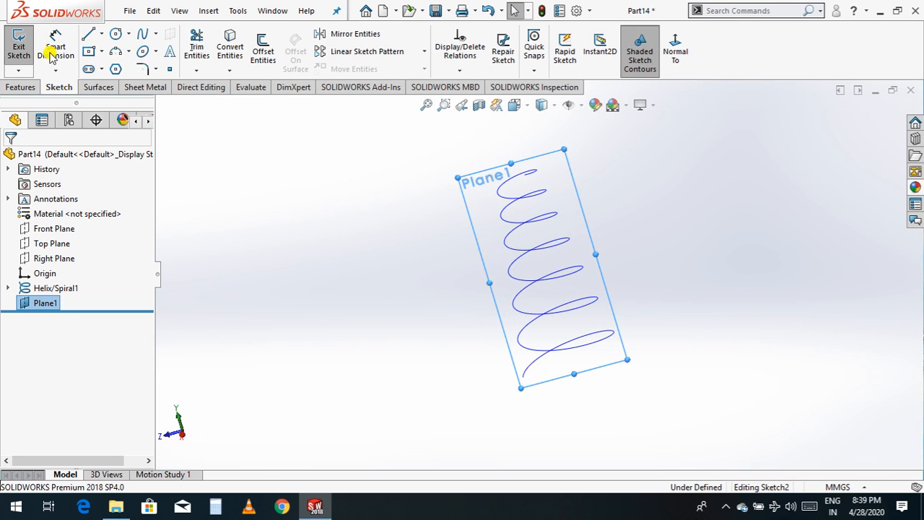
{"action": "left_click", "coordinate": [89, 52]}
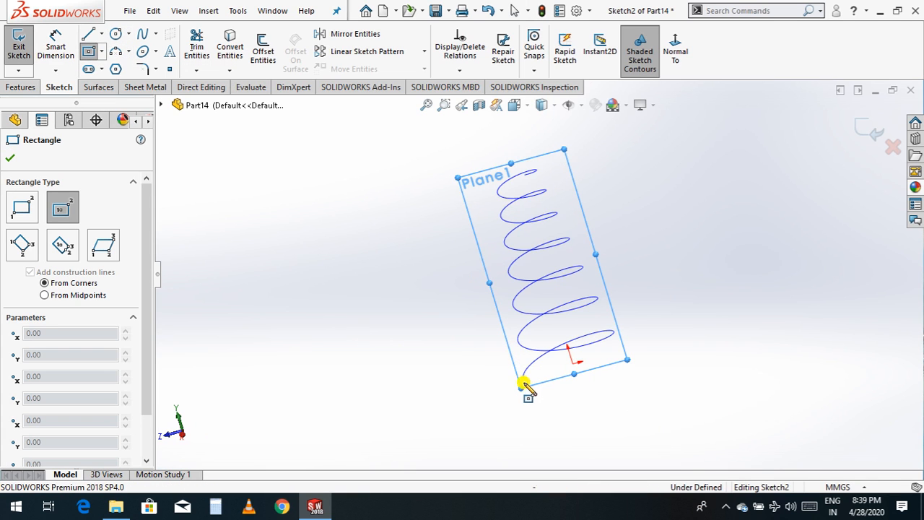
{"action": "scroll", "coordinate": [526, 377], "scroll_direction": "down", "scroll_amount": 4}
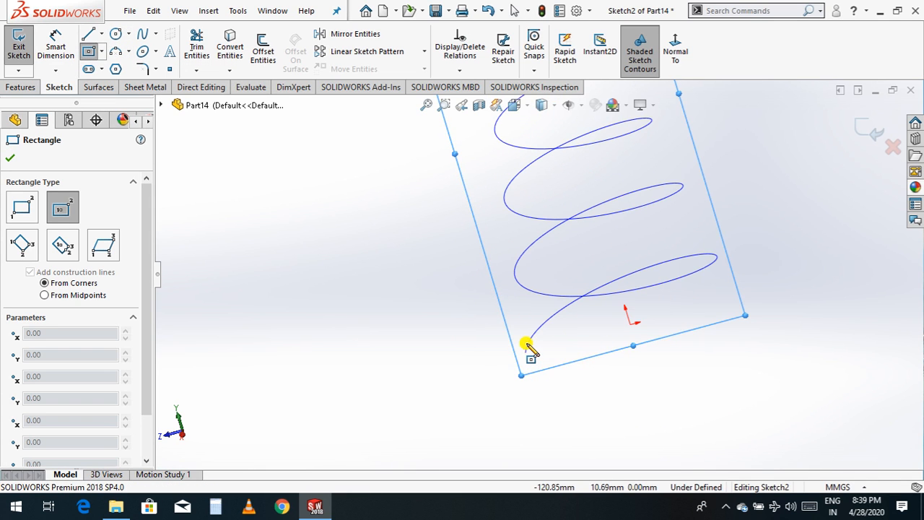
{"action": "left_click", "coordinate": [525, 351]}
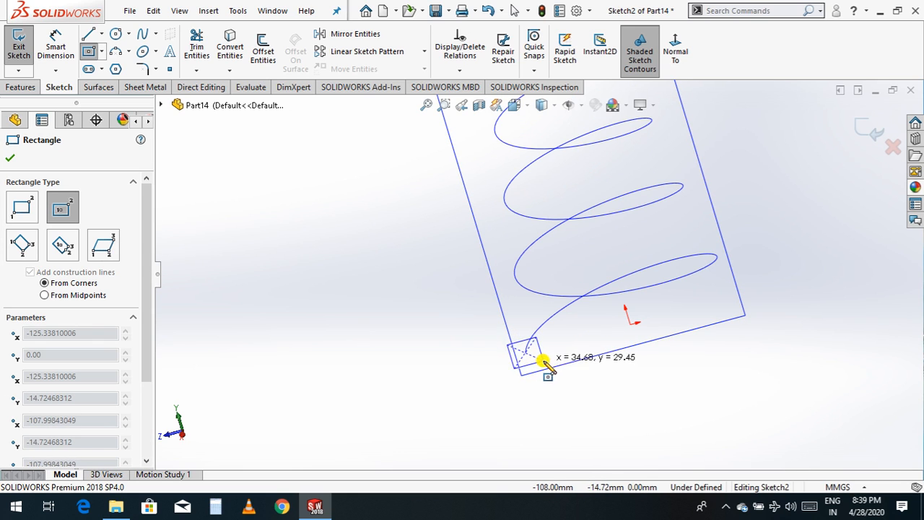
{"action": "left_click", "coordinate": [543, 360]}
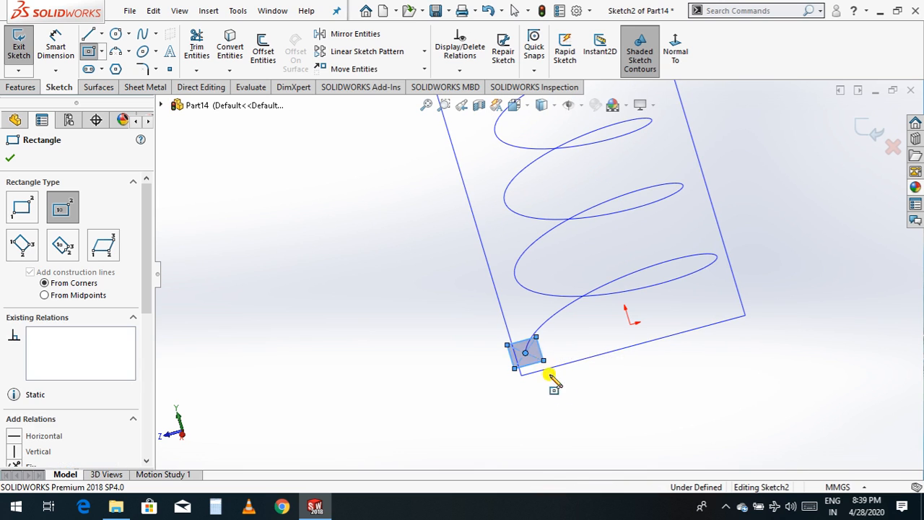
{"action": "left_click", "coordinate": [12, 161]}
Try to set the length of the rectangle's lower edge to 60 mm and undo that value change.
{"action": "scroll", "coordinate": [360, 370], "scroll_direction": "up", "scroll_amount": 6}
{"action": "scroll", "coordinate": [557, 247], "scroll_direction": "down", "scroll_amount": 3}
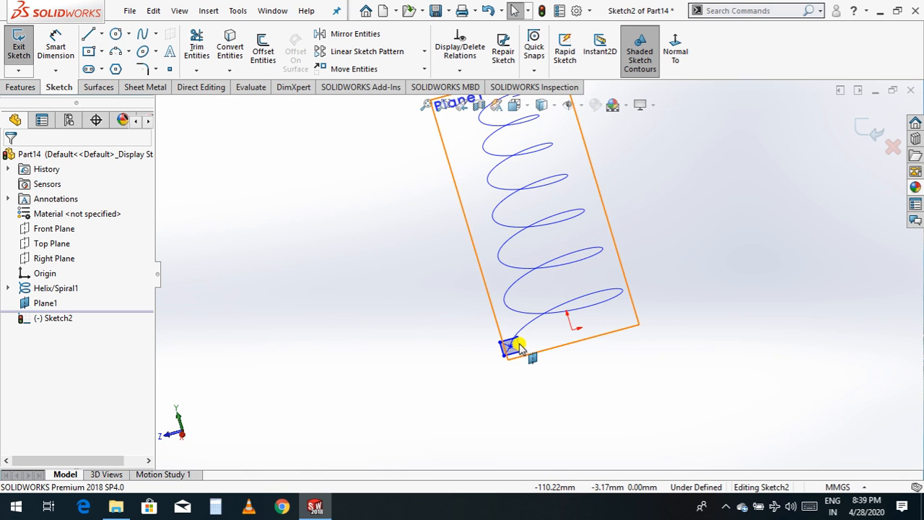
{"action": "scroll", "coordinate": [518, 347], "scroll_direction": "down", "scroll_amount": 5}
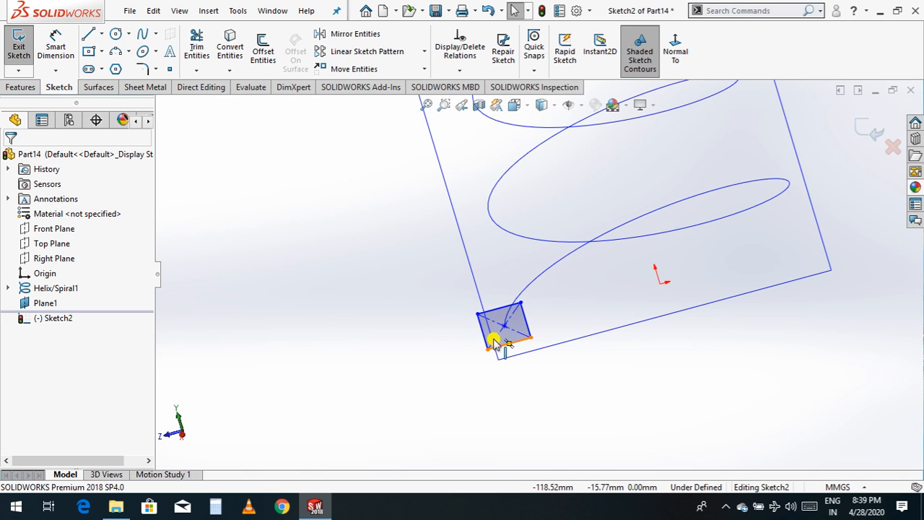
{"action": "left_click", "coordinate": [57, 47]}
{"action": "left_click", "coordinate": [518, 342]}
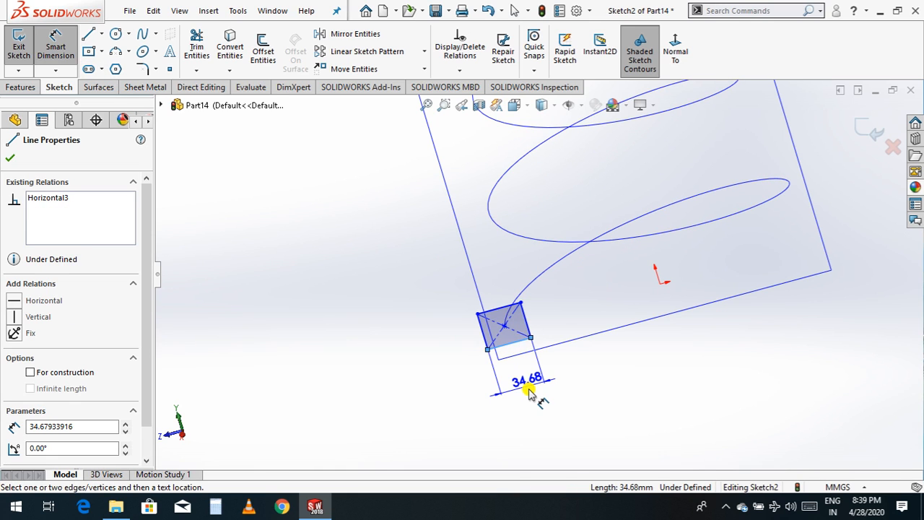
{"action": "left_click", "coordinate": [529, 392]}
{"action": "type", "text": "60"}
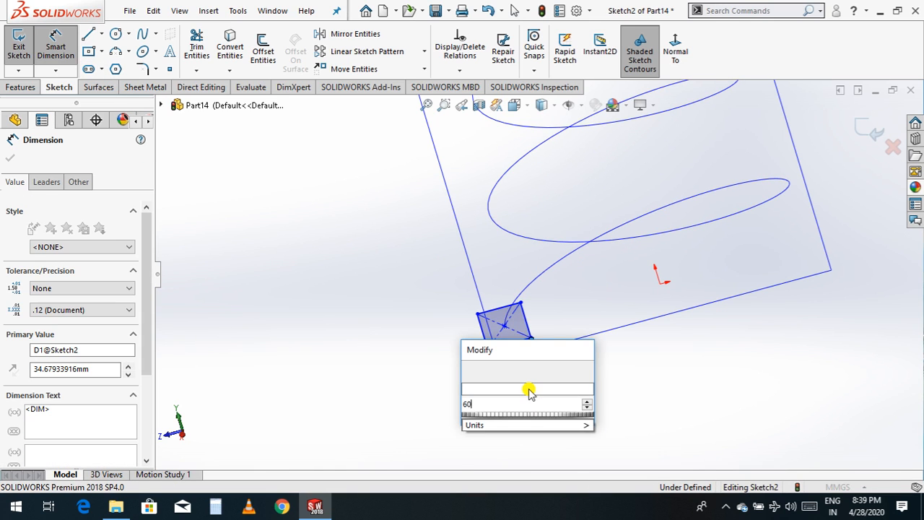
{"action": "key", "text": "Return"}
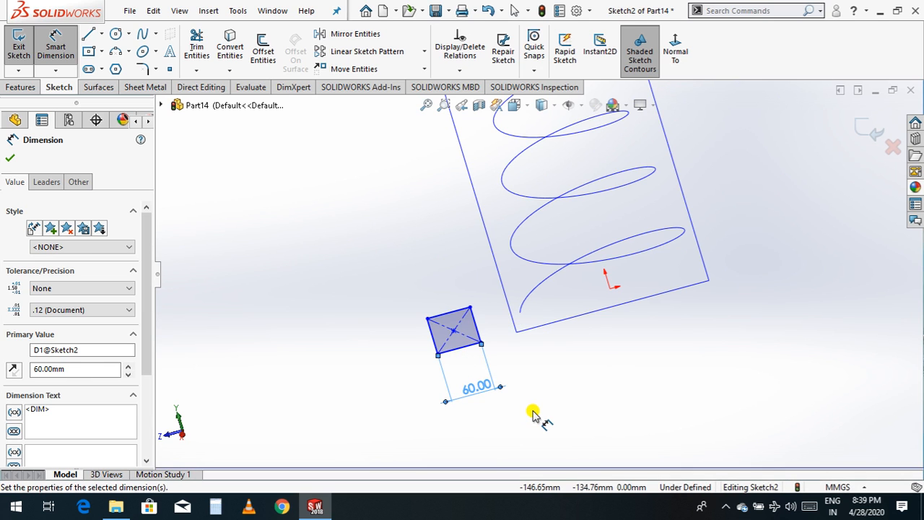
{"action": "key", "text": "ctrl+z"}
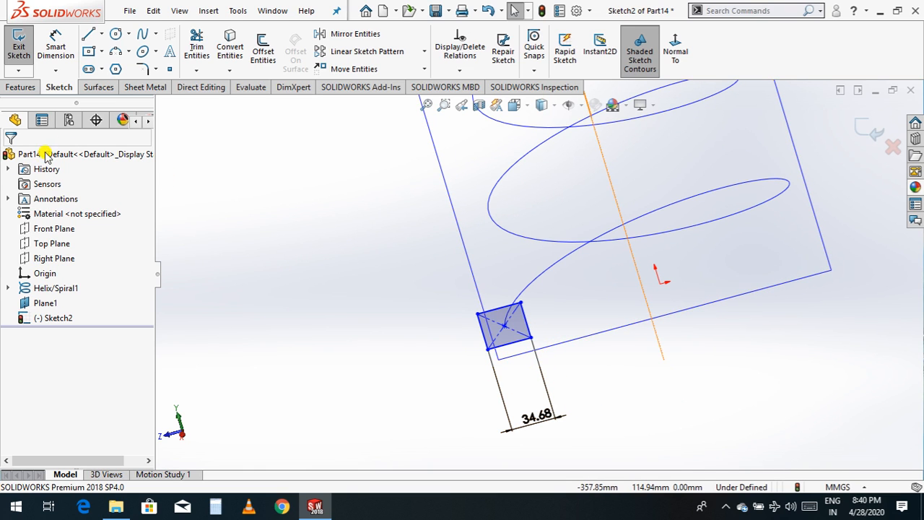
Exit the rectangle sketch and hide its reference plane.
{"action": "left_click", "coordinate": [872, 131]}
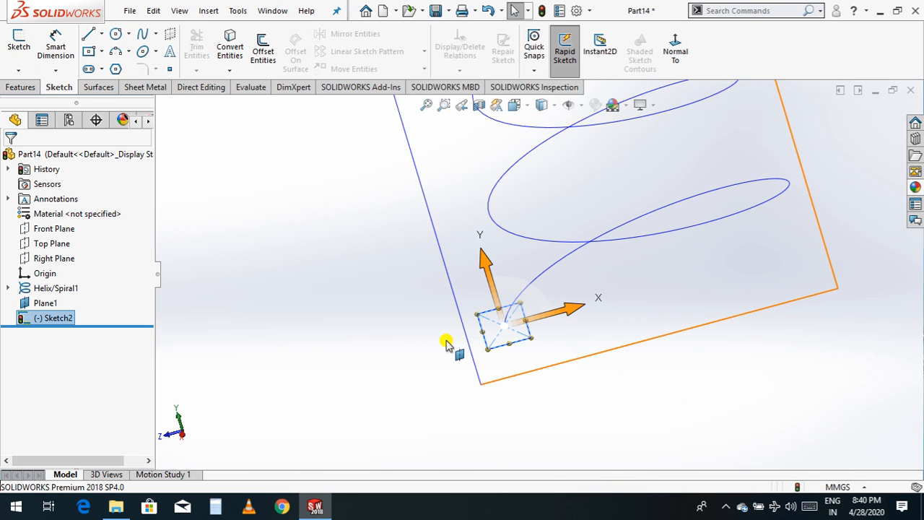
{"action": "mouse_move", "coordinate": [290, 326]}
{"action": "middle_mouse_down"}
{"action": "mouse_move", "coordinate": [324, 293]}
{"action": "mouse_move", "coordinate": [370, 318]}
{"action": "middle_mouse_up"}
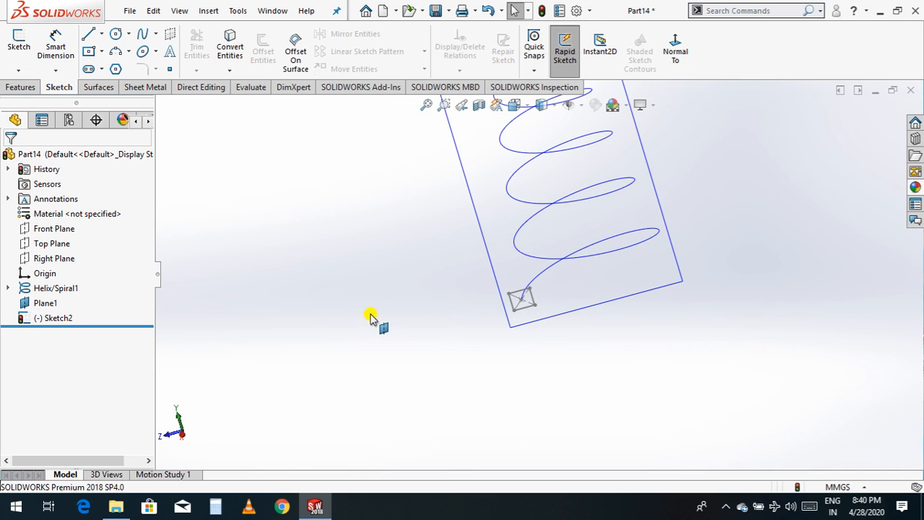
{"action": "left_click", "coordinate": [589, 311]}
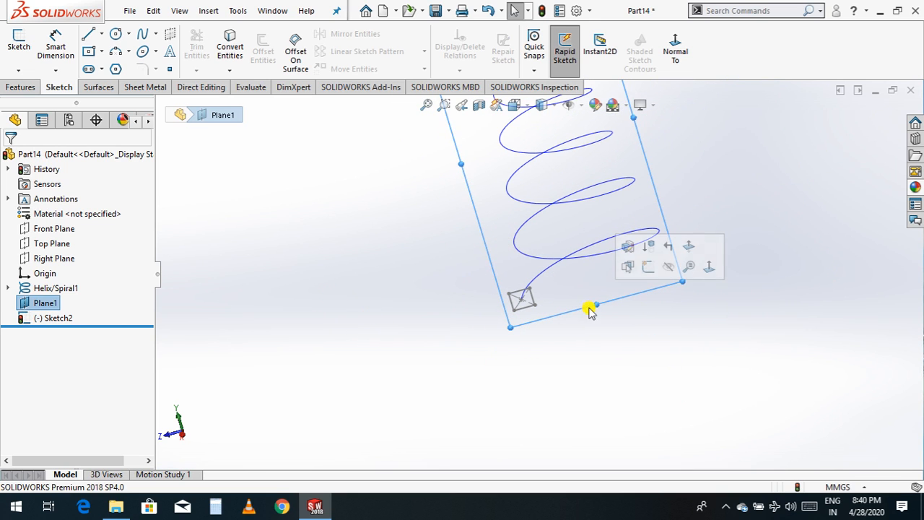
{"action": "left_click", "coordinate": [671, 283]}
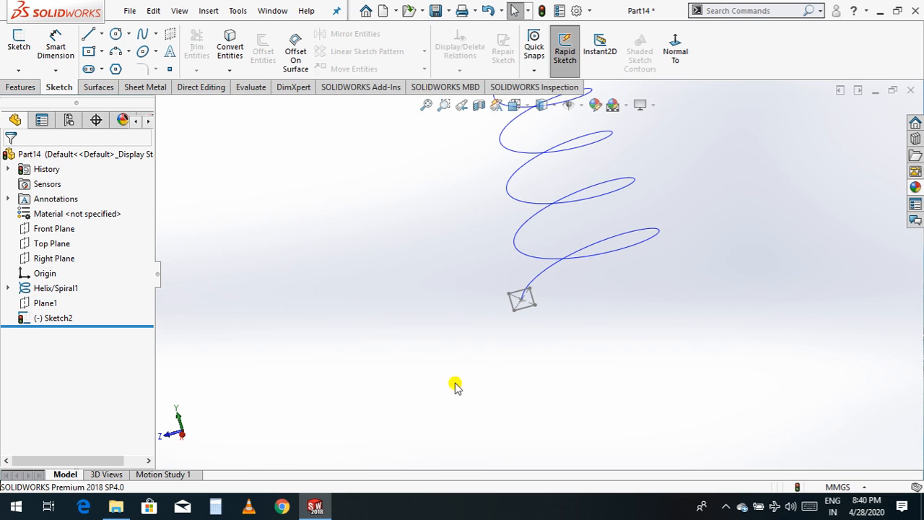
Create a Swept Boss/Base with the rectangle sketch as the profile and the tapered helix as the path.
{"action": "left_click", "coordinate": [21, 87]}
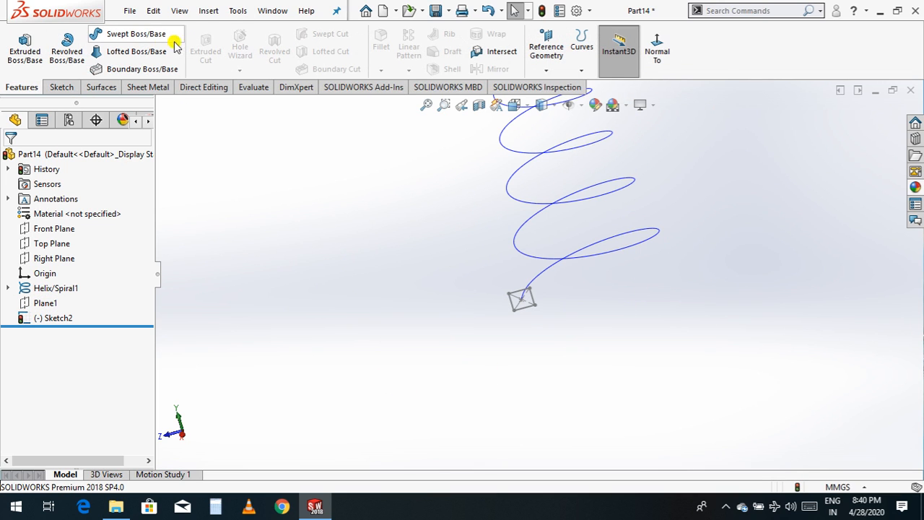
{"action": "left_click", "coordinate": [148, 35]}
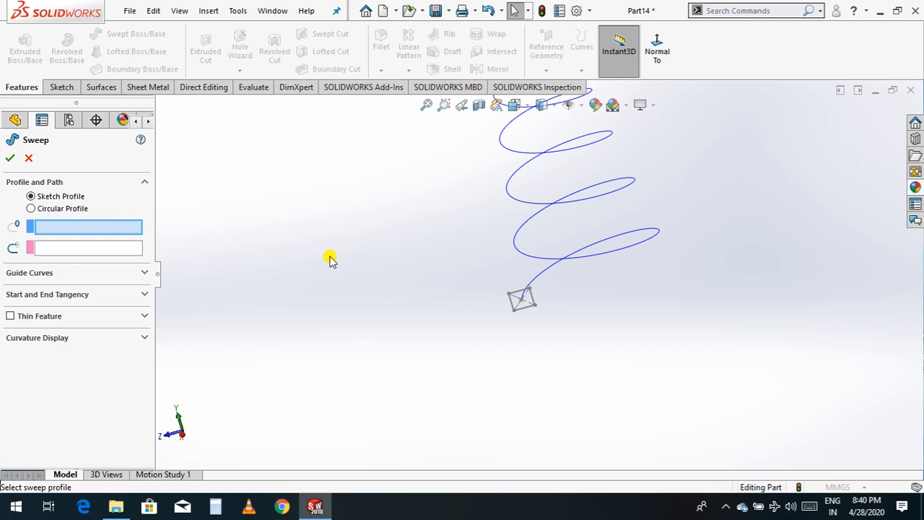
{"action": "left_click", "coordinate": [526, 306]}
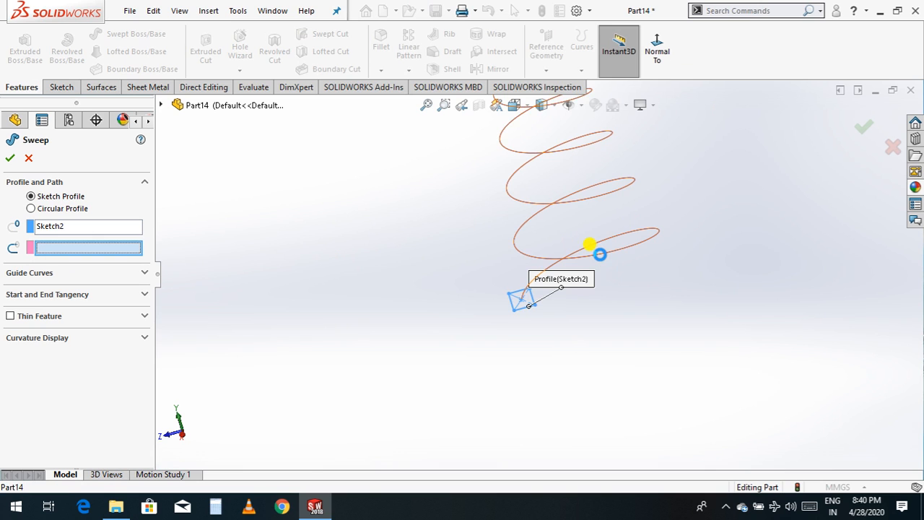
{"action": "left_click", "coordinate": [600, 253]}
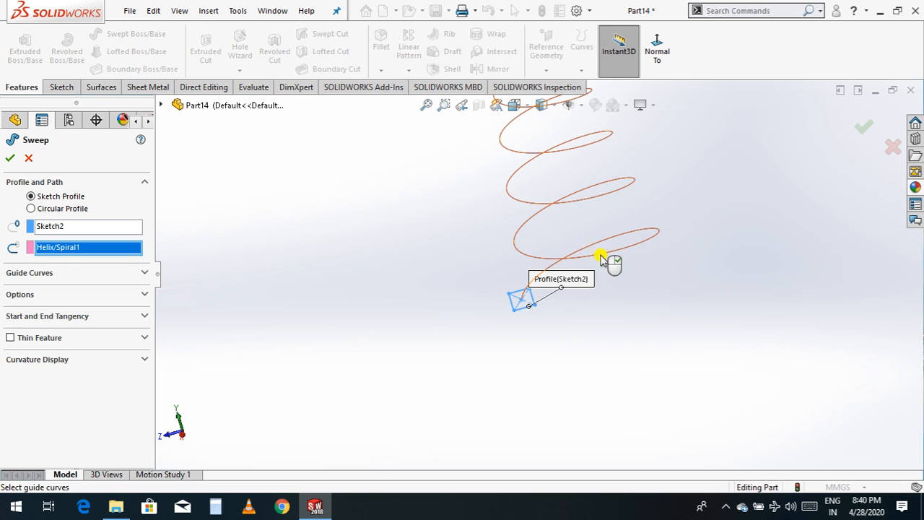
{"action": "left_click", "coordinate": [12, 160]}
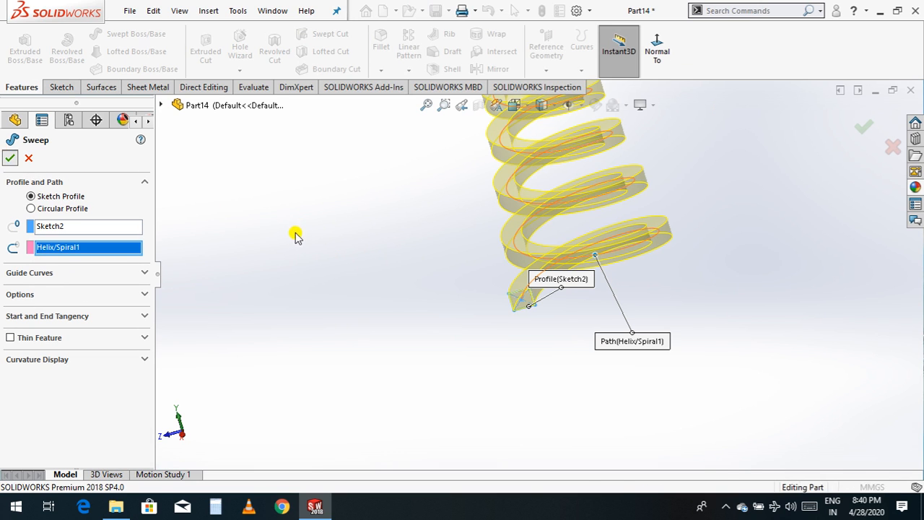
{"action": "left_click", "coordinate": [570, 308]}
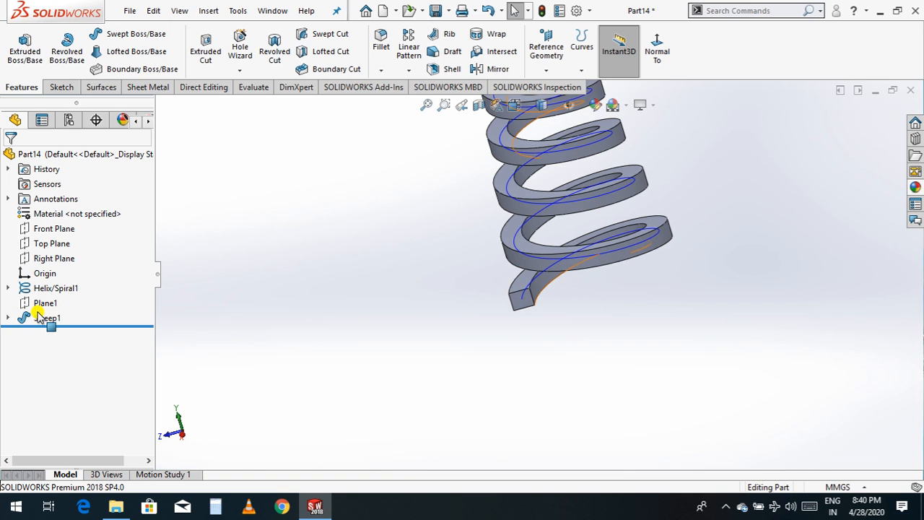
Hide the helix curve inside the swept conical spring.
{"action": "left_click", "coordinate": [67, 289]}
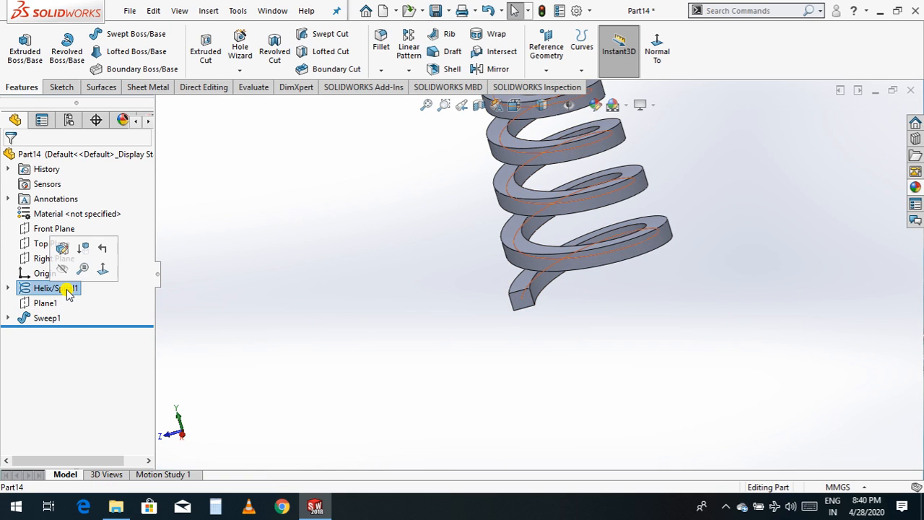
{"action": "left_click", "coordinate": [70, 268]}
{"action": "middle_click_drag", "start_coordinate": [312, 297], "coordinate": [351, 325]}
{"action": "right_click", "coordinate": [351, 324]}
{"action": "left_click", "coordinate": [409, 373]}
{"action": "left_click_drag", "start_coordinate": [406, 371], "coordinate": [575, 445]}
{"action": "left_click_drag", "start_coordinate": [495, 258], "coordinate": [529, 286]}
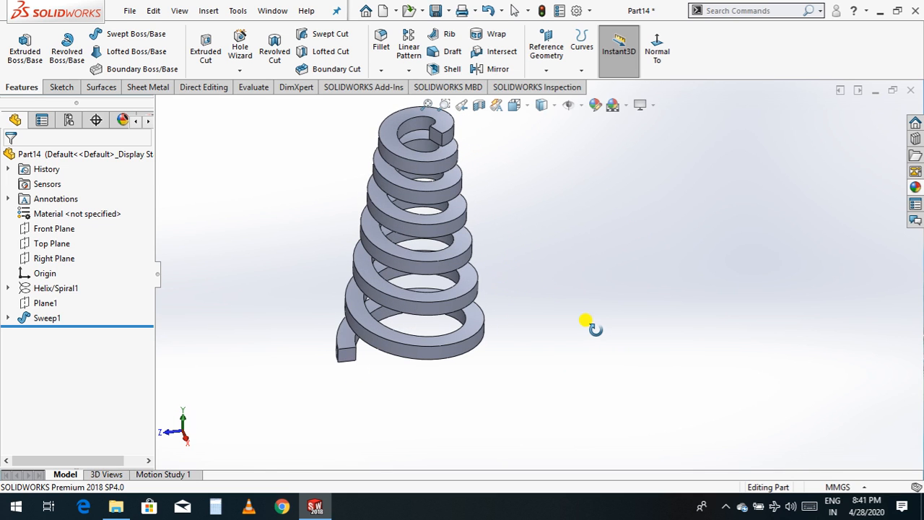